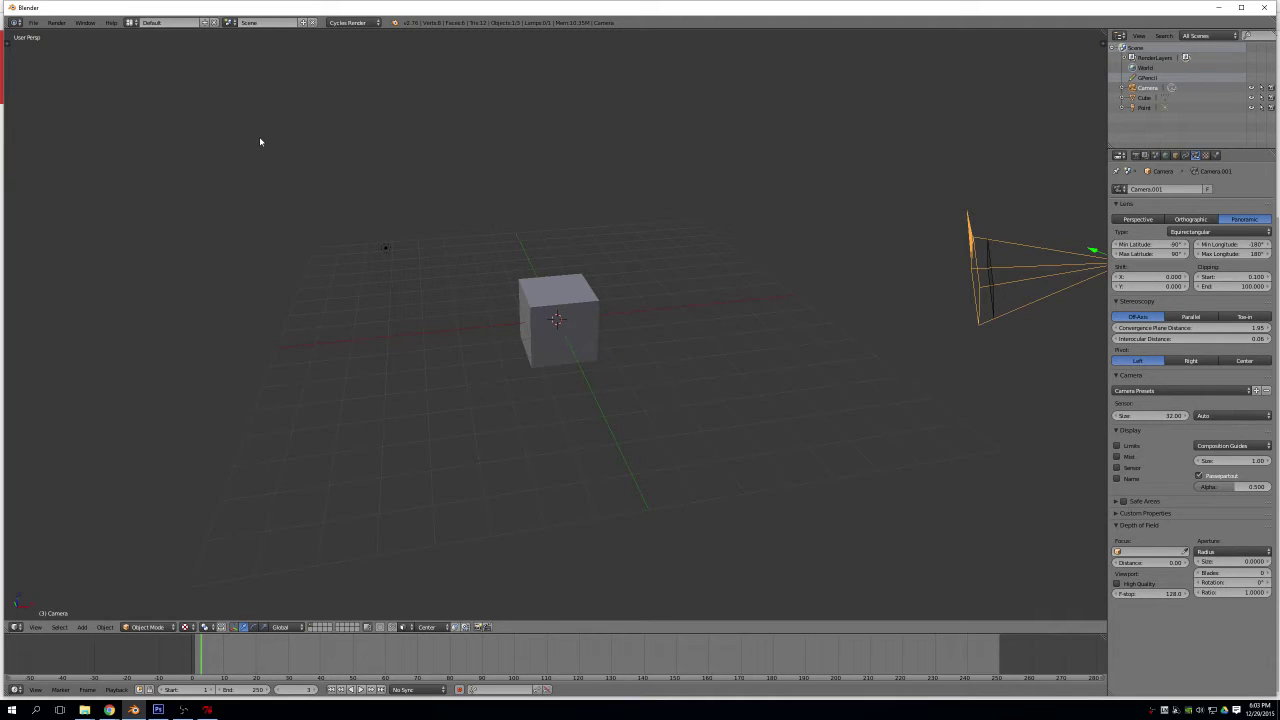
Reload the start-up file and confirm to restore the default cube, camera and Blender Render scene
click(33, 22)
click(45, 32)
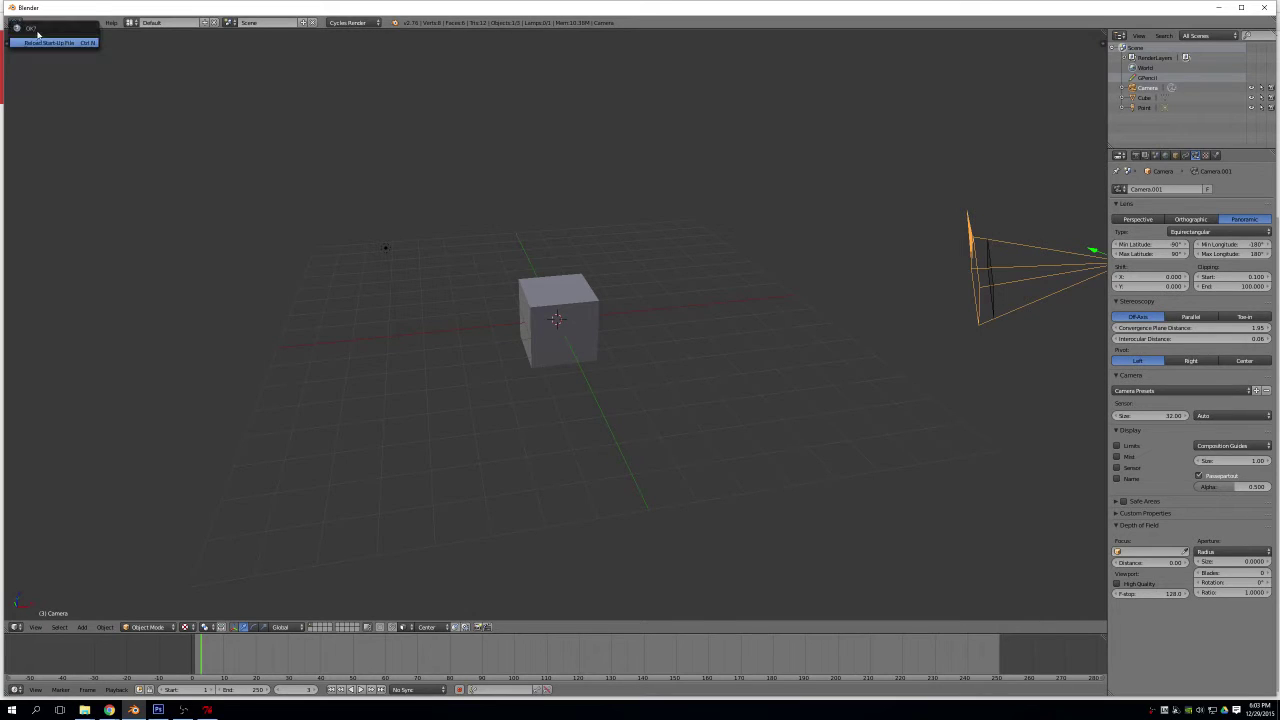
click(58, 43)
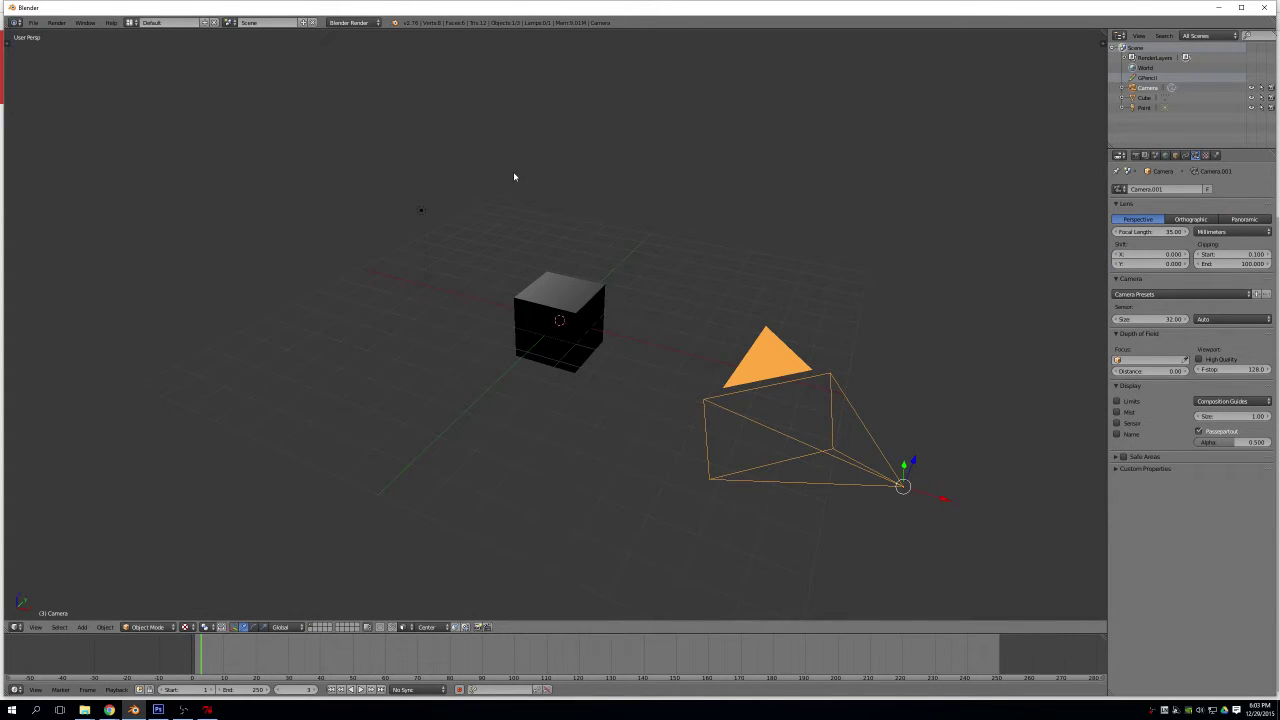
In User Preferences > System, choose CUDA with the GeForce GTX 760 and save user settings
click(34, 23)
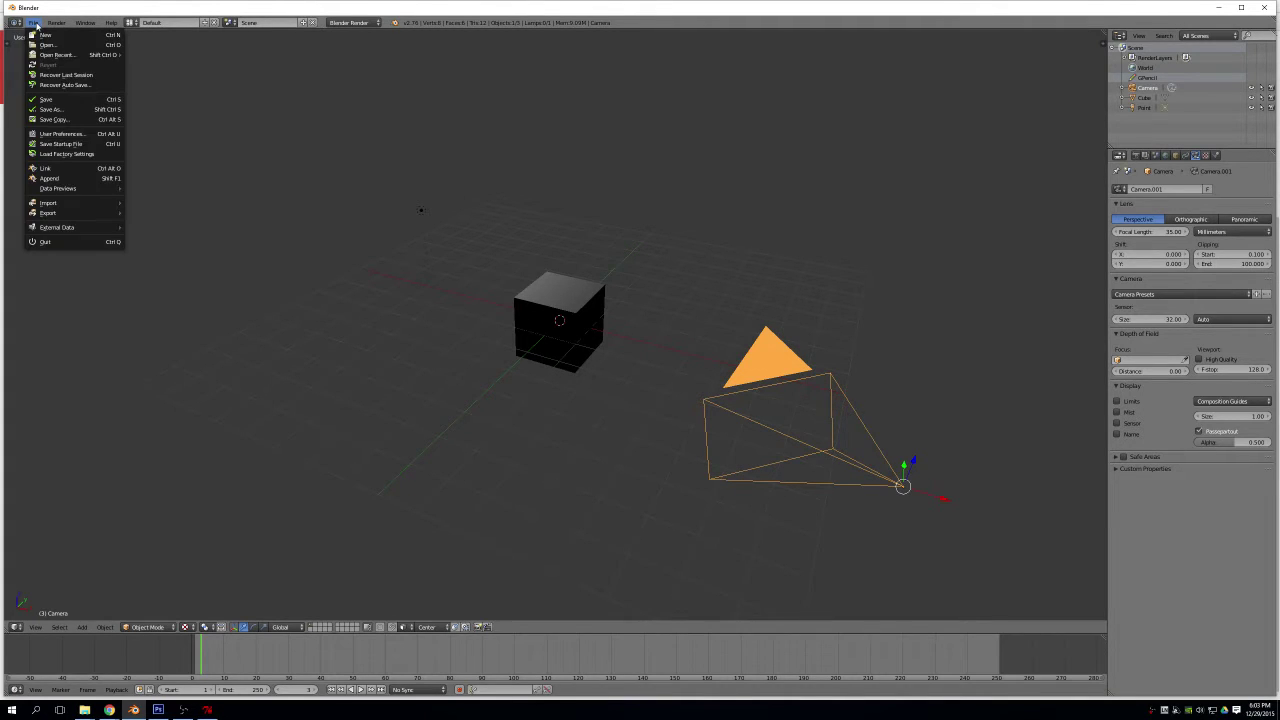
click(66, 135)
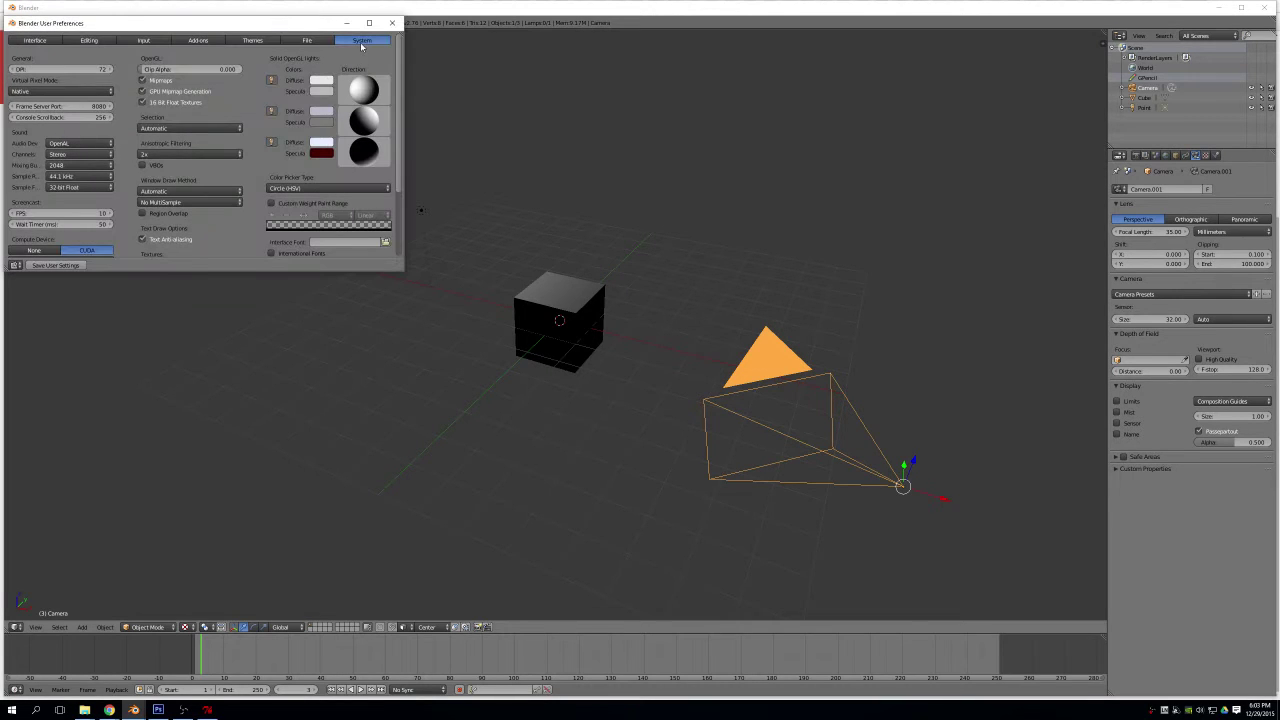
scroll(92, 145, down, 3)
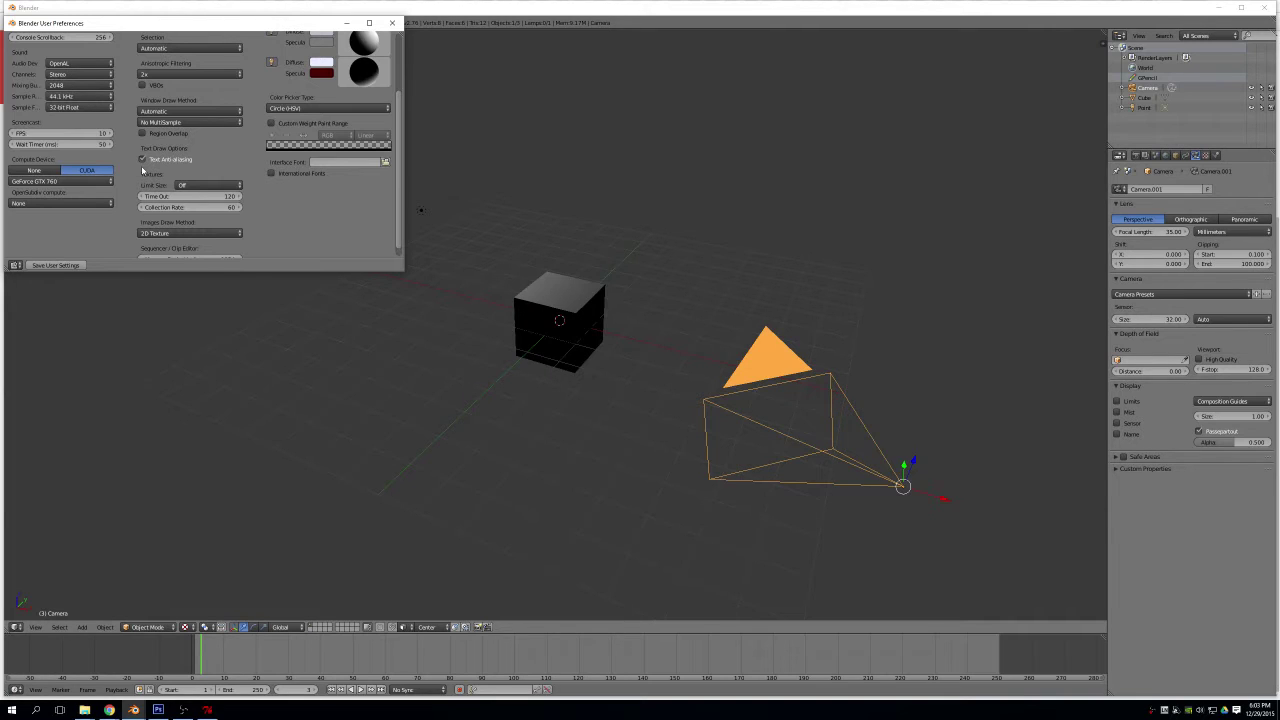
click(60, 181)
click(63, 171)
click(47, 266)
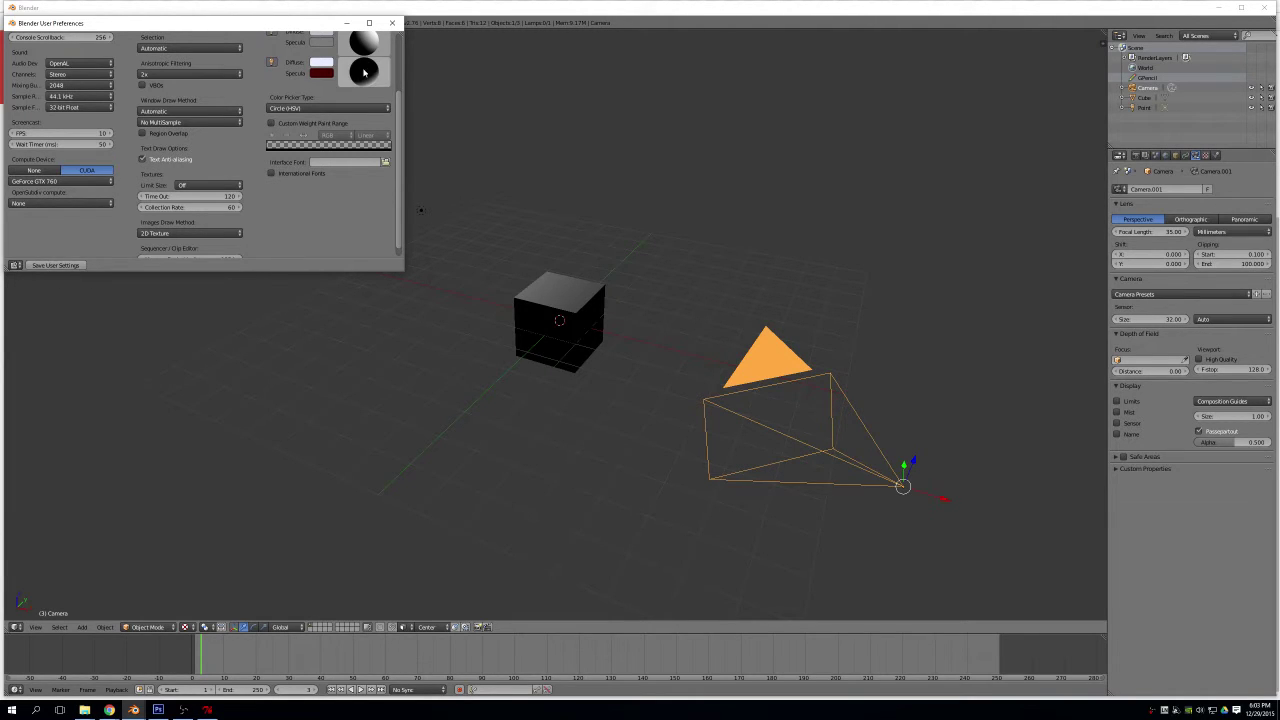
Close the preferences window and switch the render engine to Cycles Render
click(392, 22)
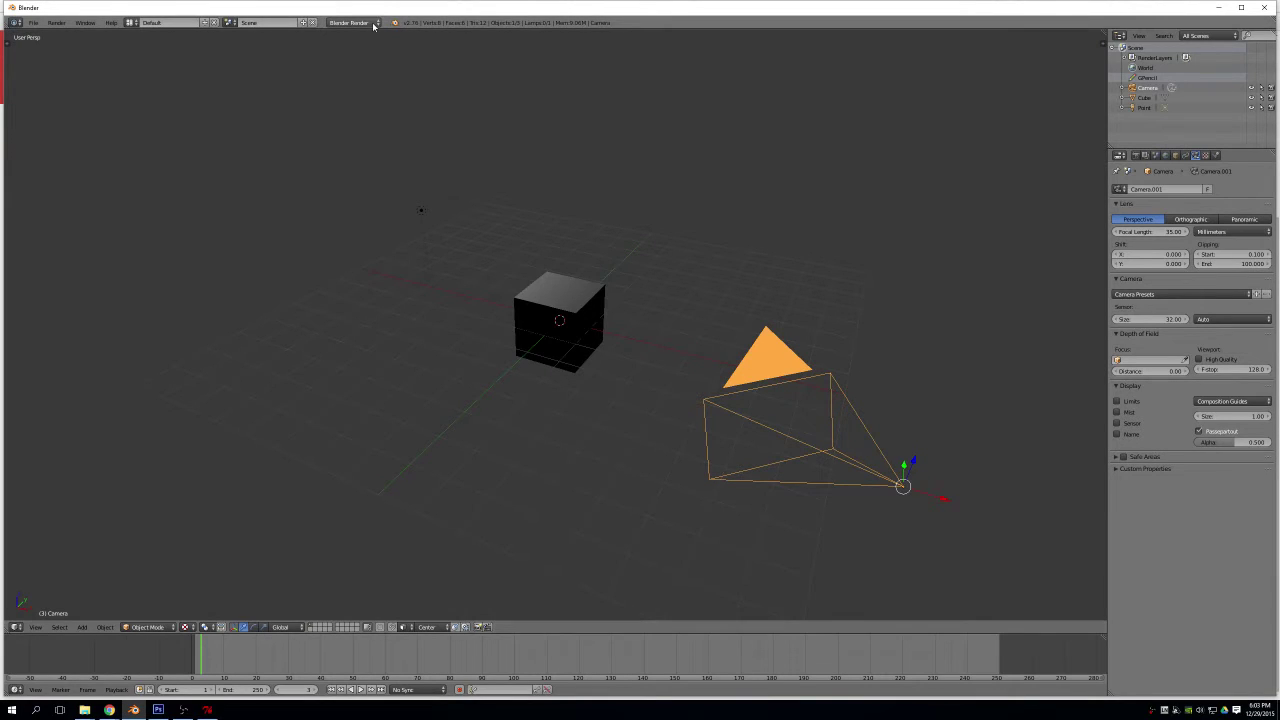
click(372, 23)
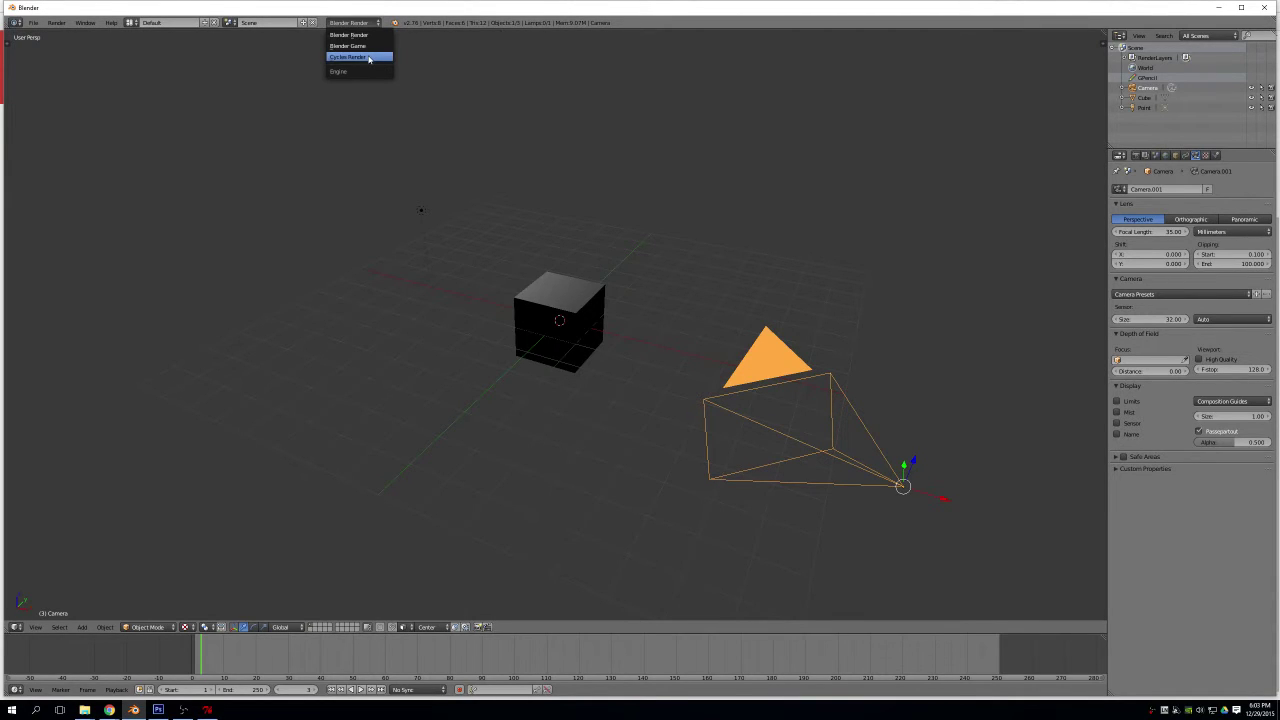
click(369, 58)
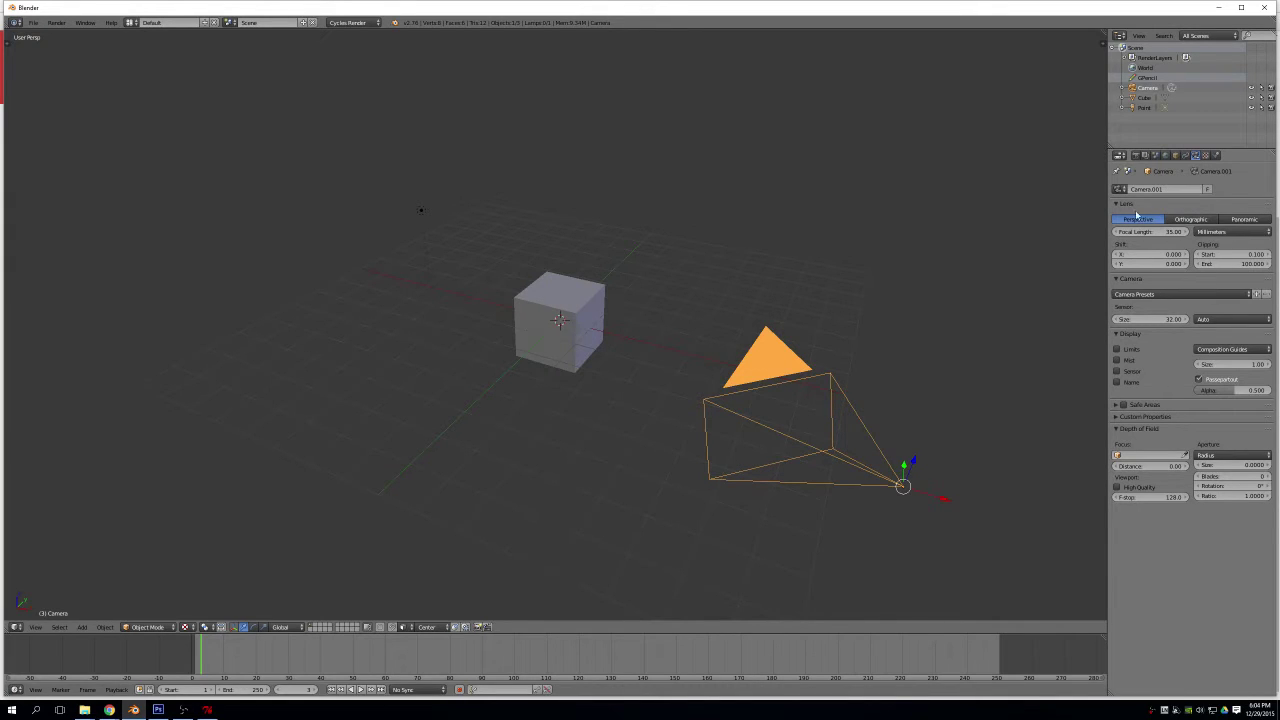
Set the camera lens to Panoramic with Equirectangular type
click(1246, 220)
click(1213, 232)
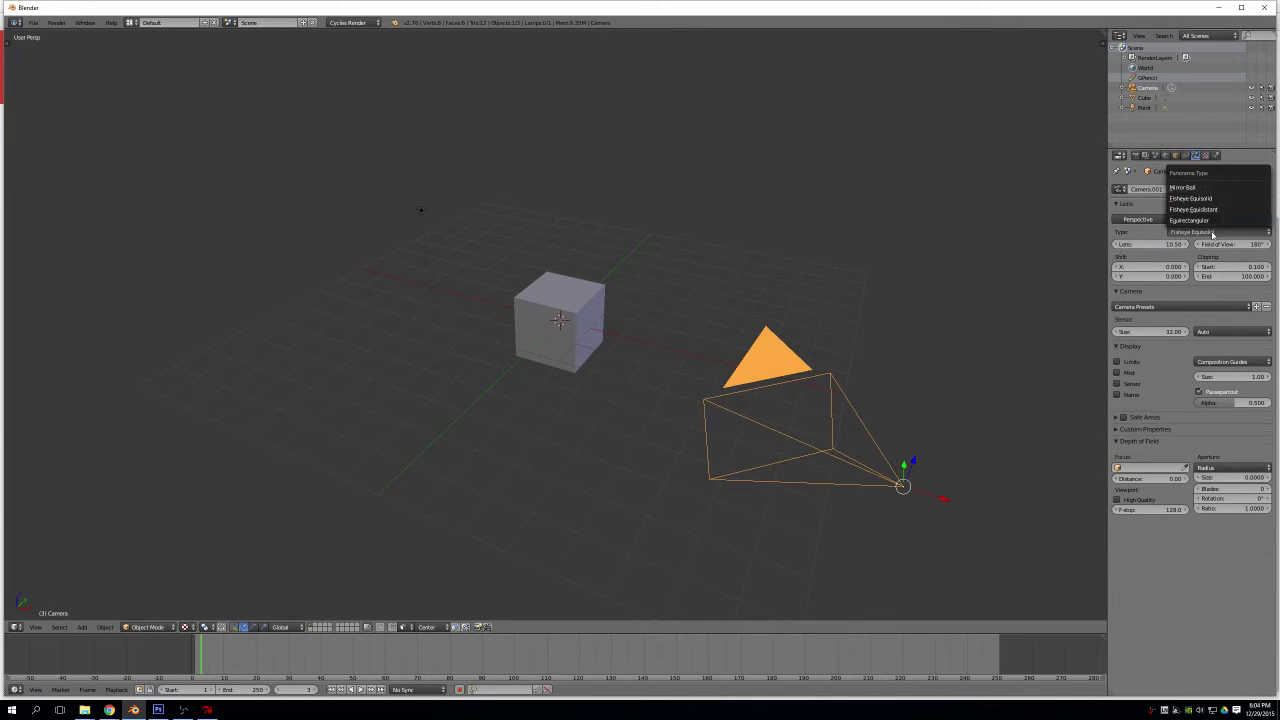
click(1220, 222)
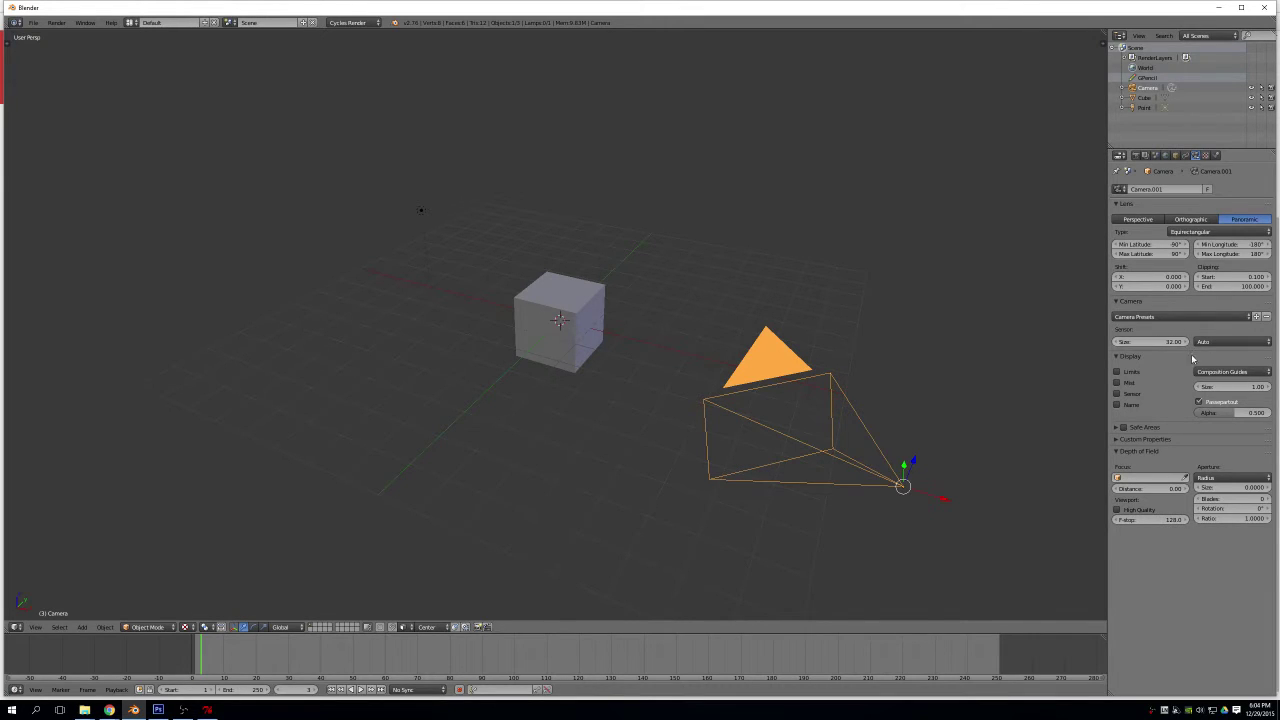
Enable Stereo 3D Views in Render Layers and set the camera's stereoscopy pivot to Center
click(1145, 155)
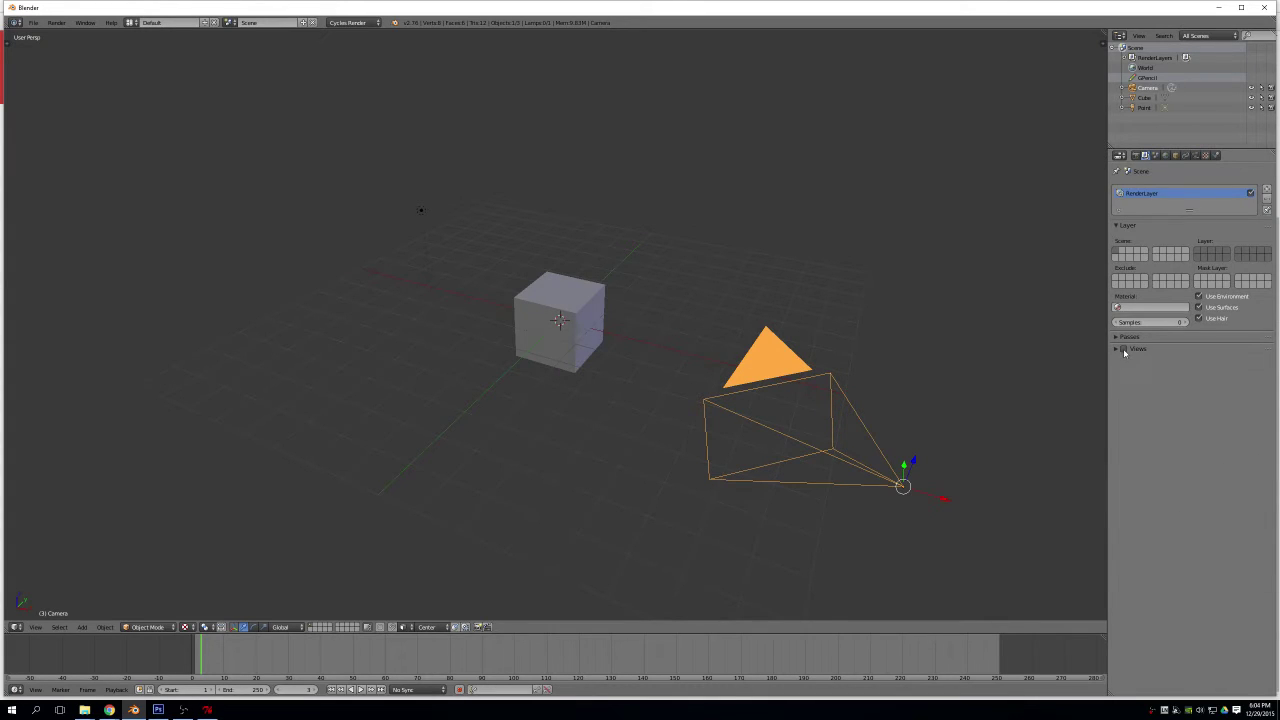
click(1123, 350)
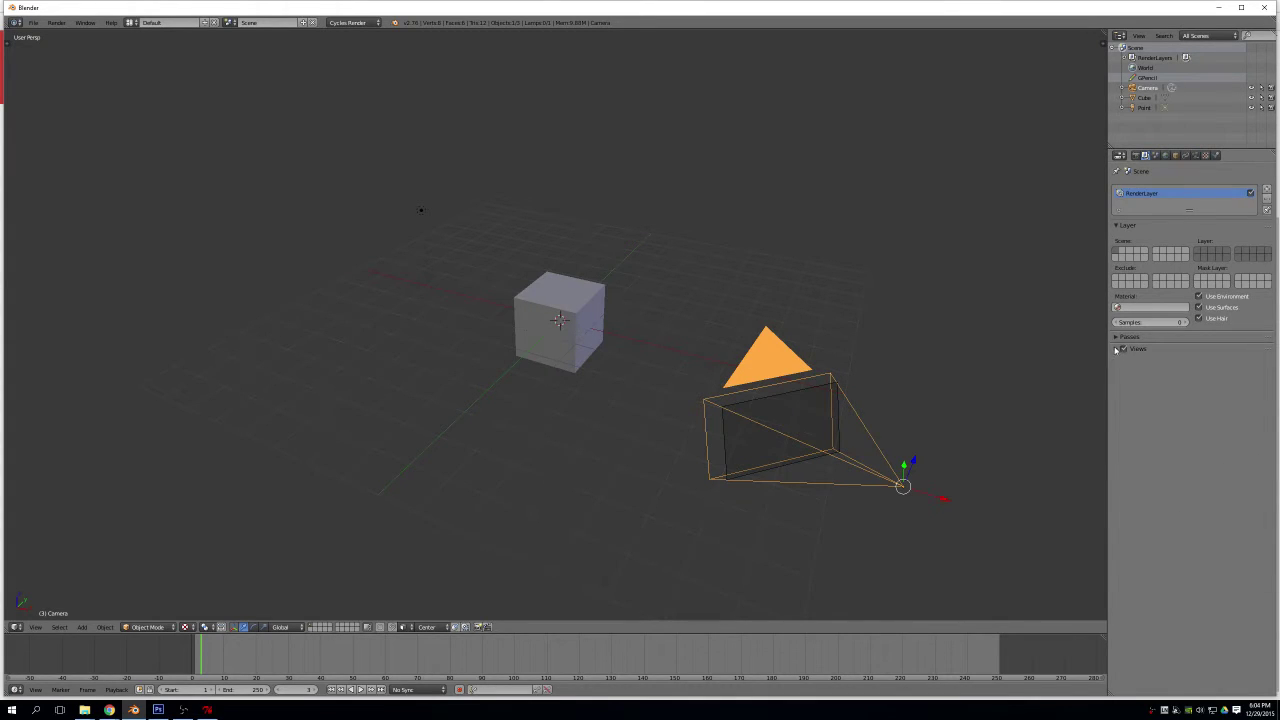
click(1116, 349)
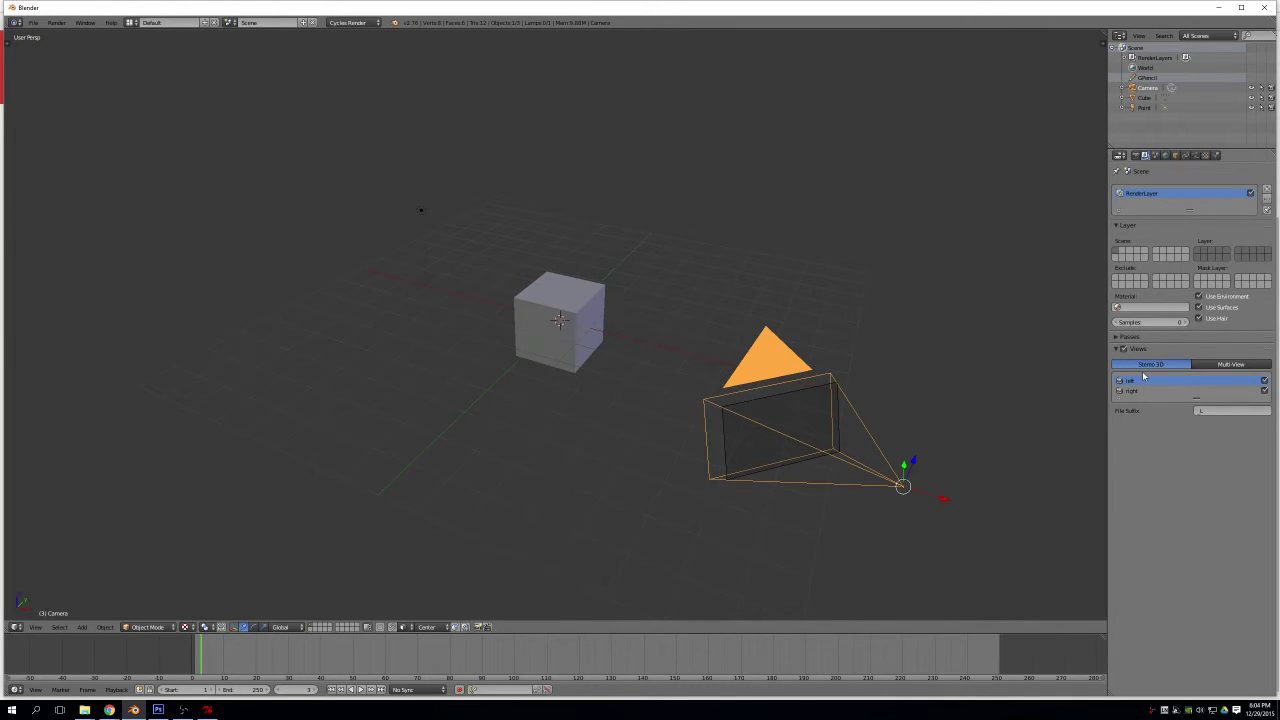
click(1195, 156)
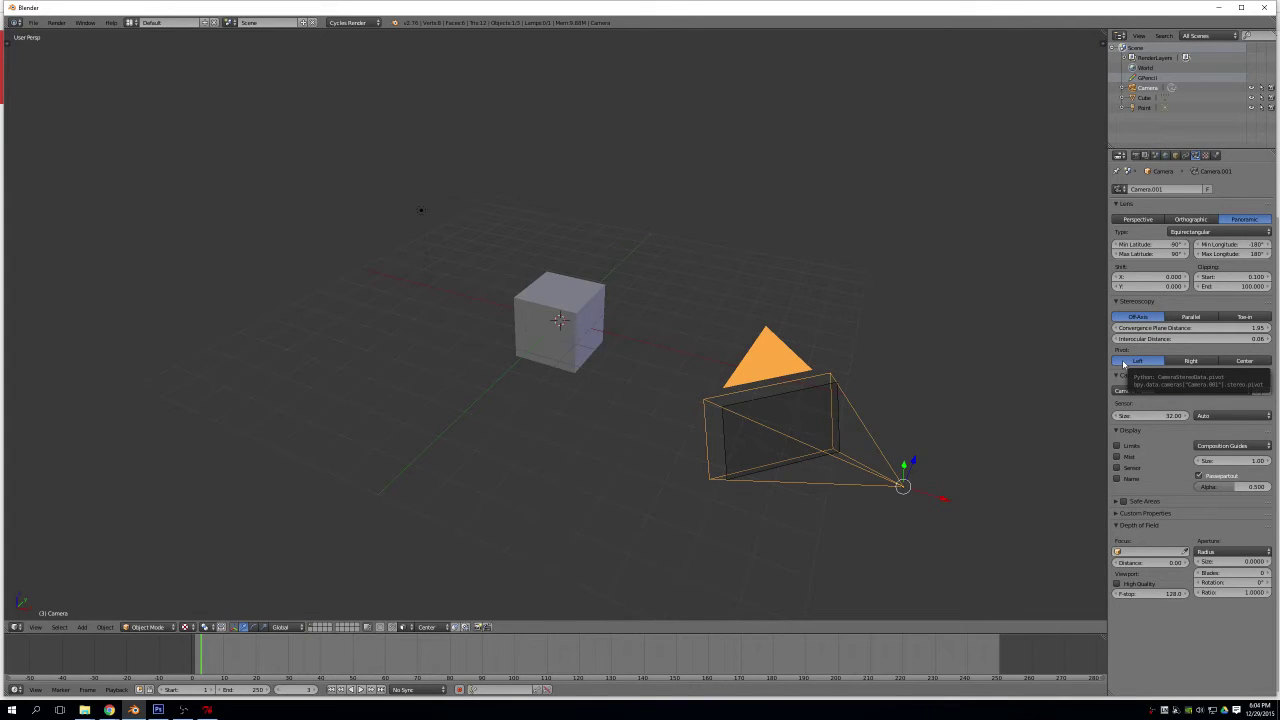
click(1242, 362)
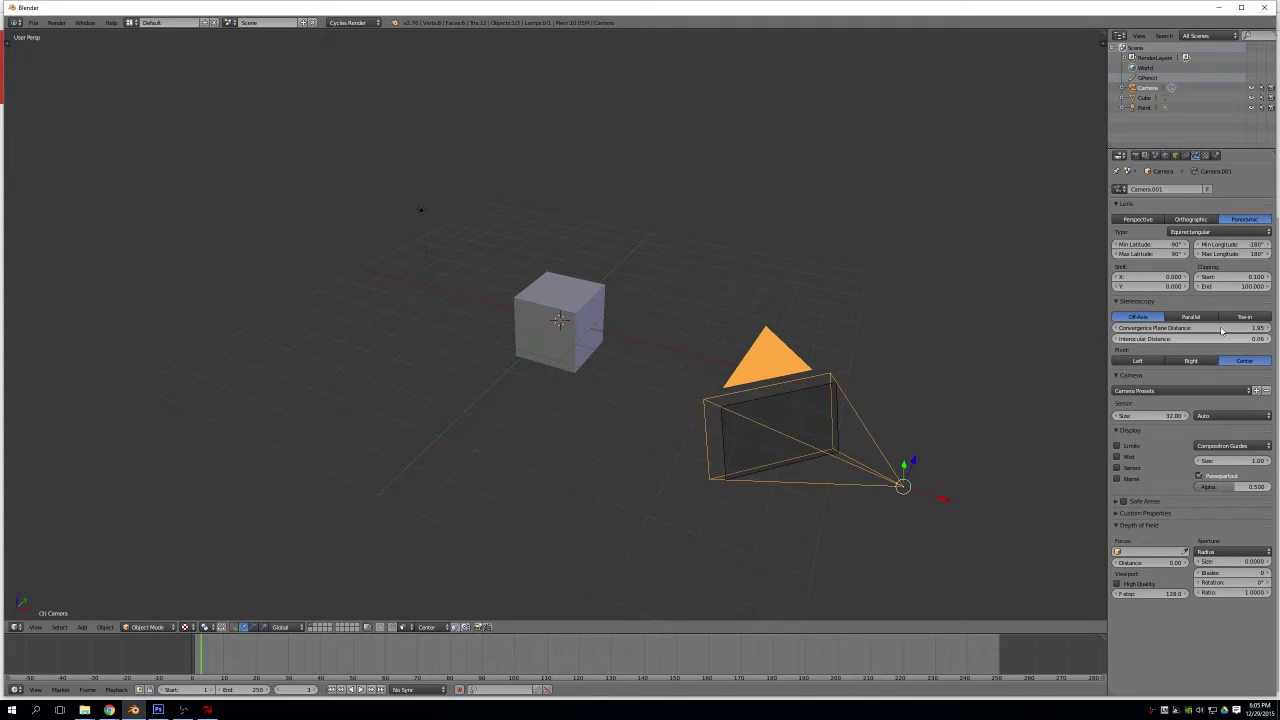
Set the render device to GPU Compute and resolution scale to 100%
click(1136, 157)
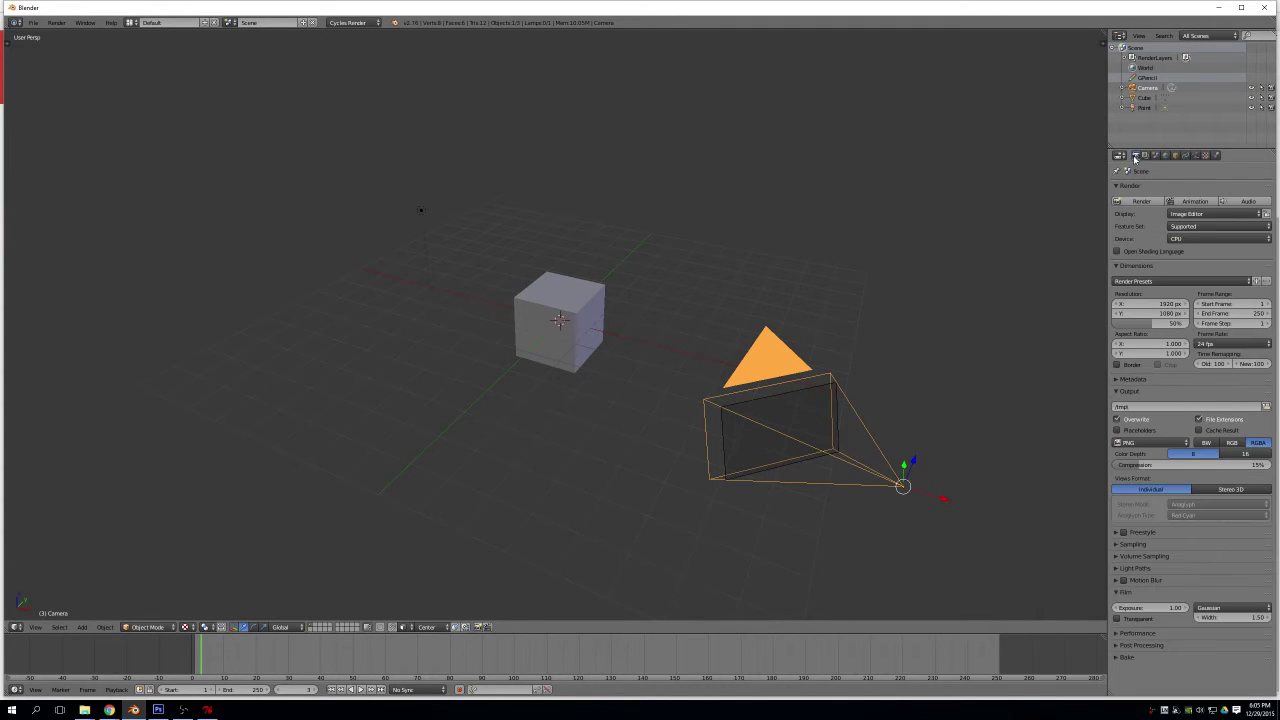
click(1201, 242)
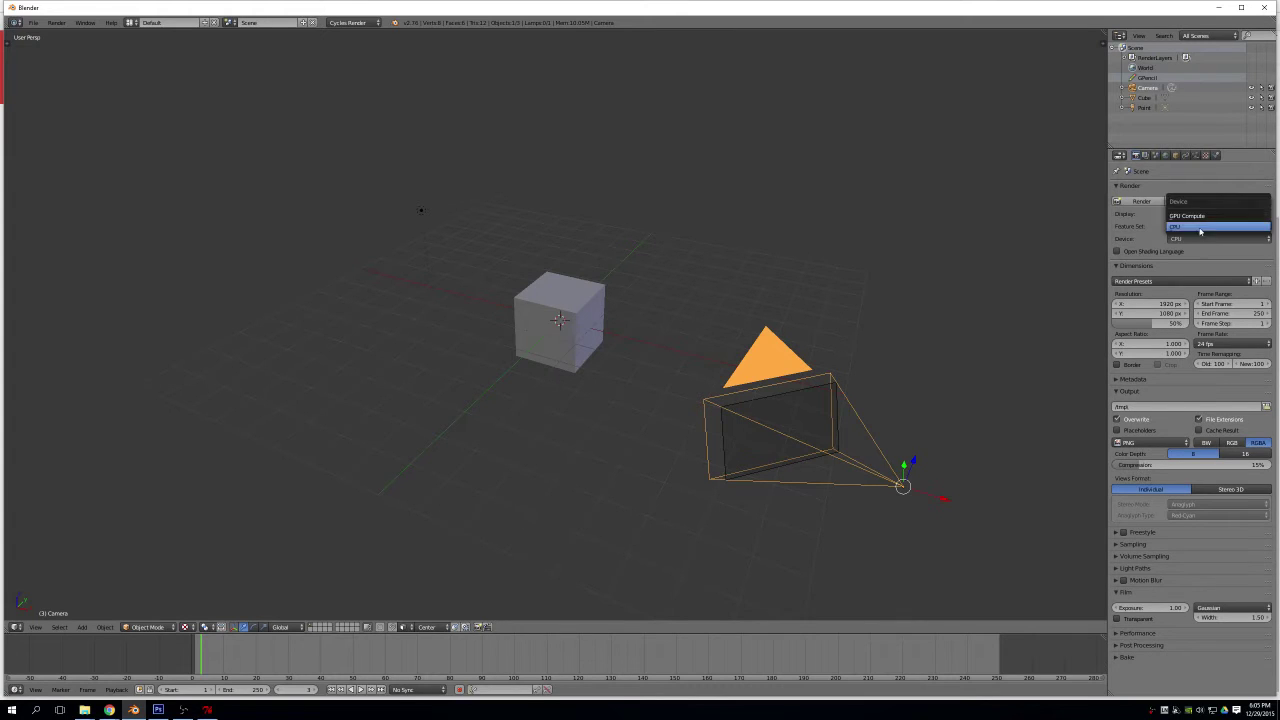
click(1197, 220)
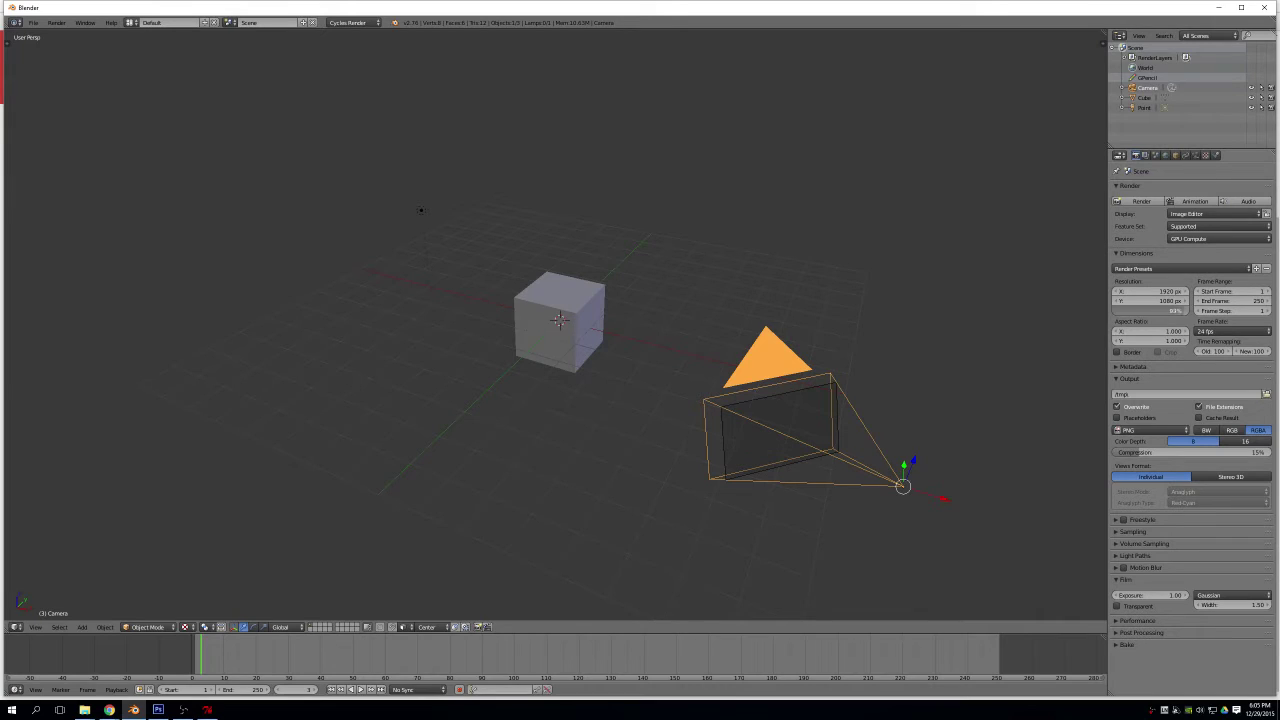
drag(1150, 311, 1190, 311)
Output views as Stereo 3D with Top-Bottom stereo mode
click(1244, 478)
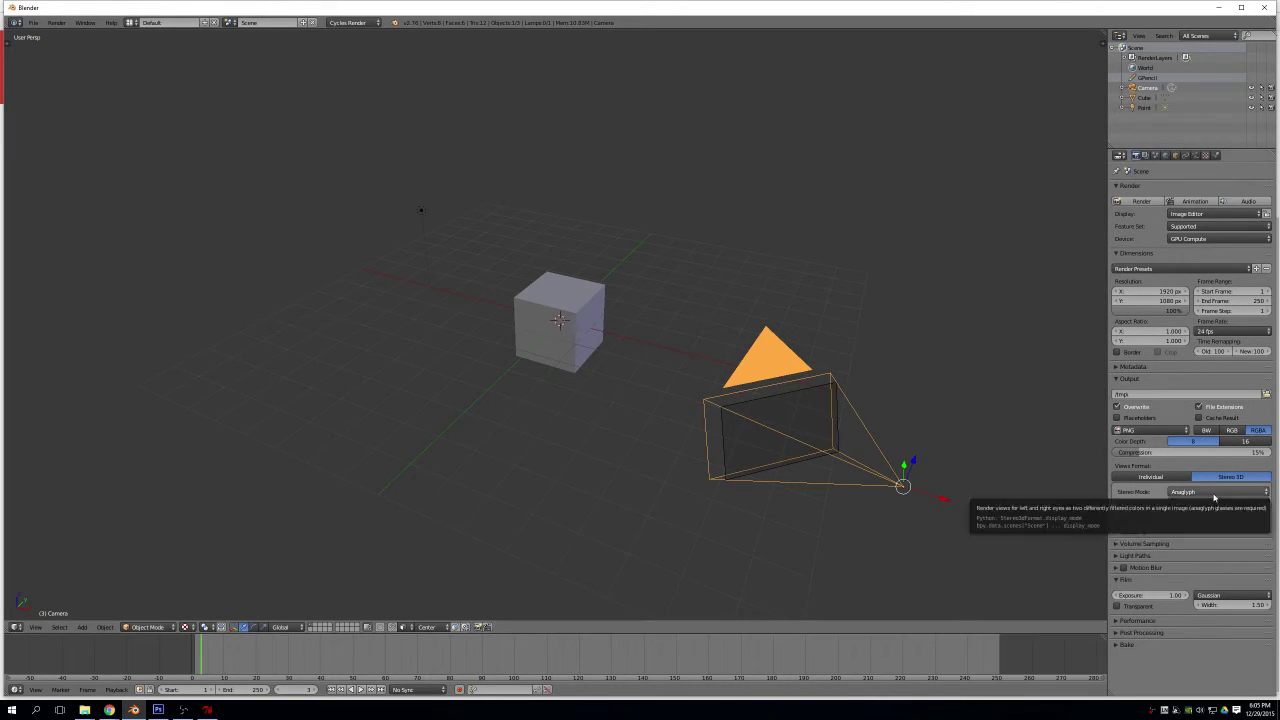
click(1204, 494)
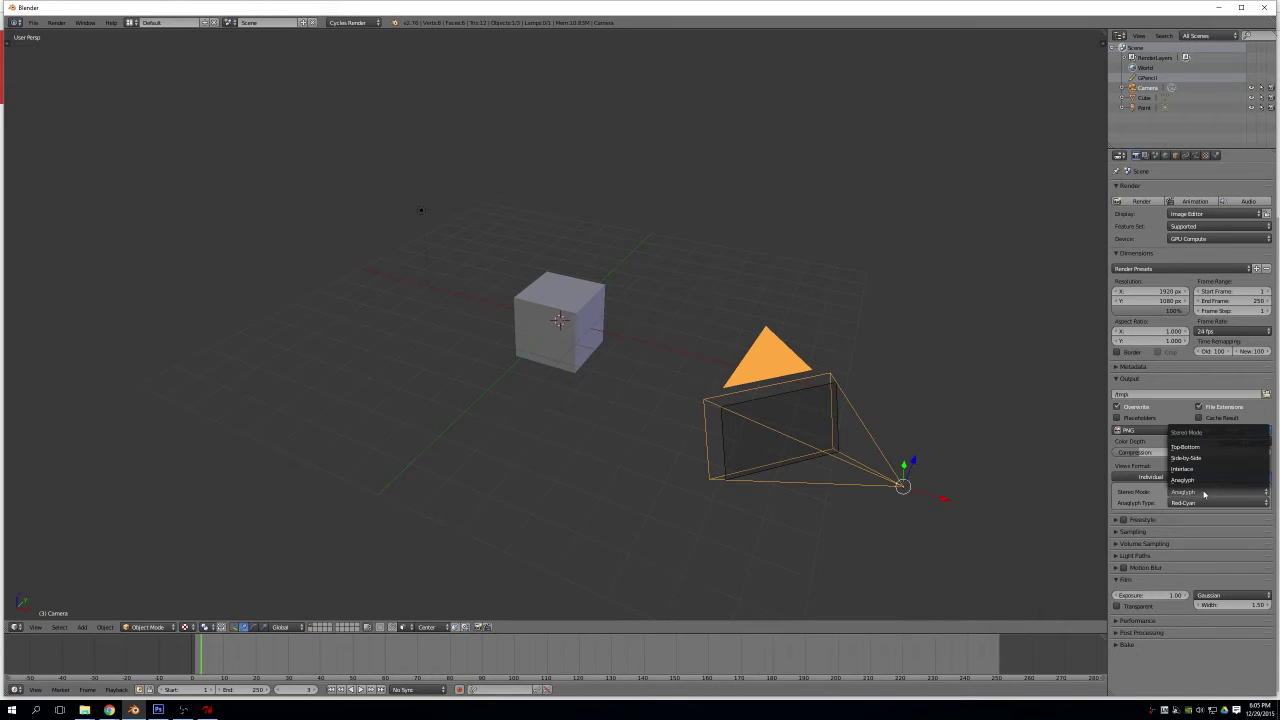
click(1215, 447)
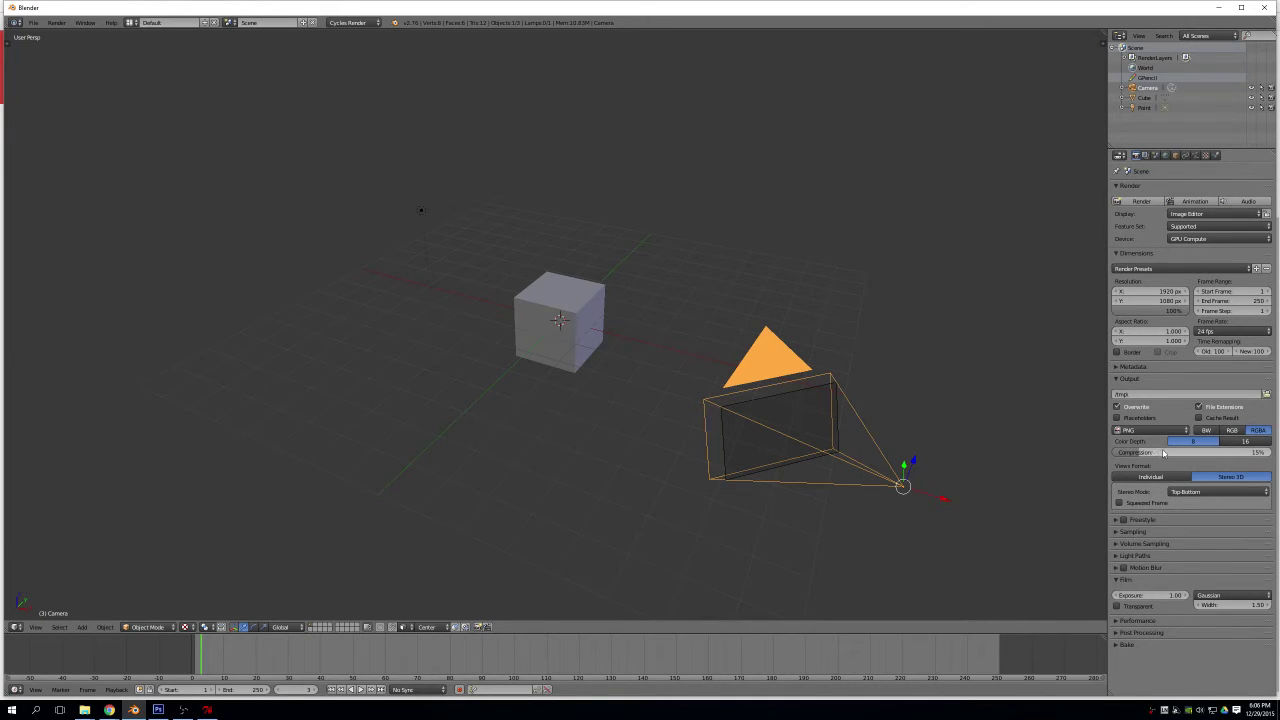
Set the frame rate to 30 fps and the output file format to MPEG
click(1230, 331)
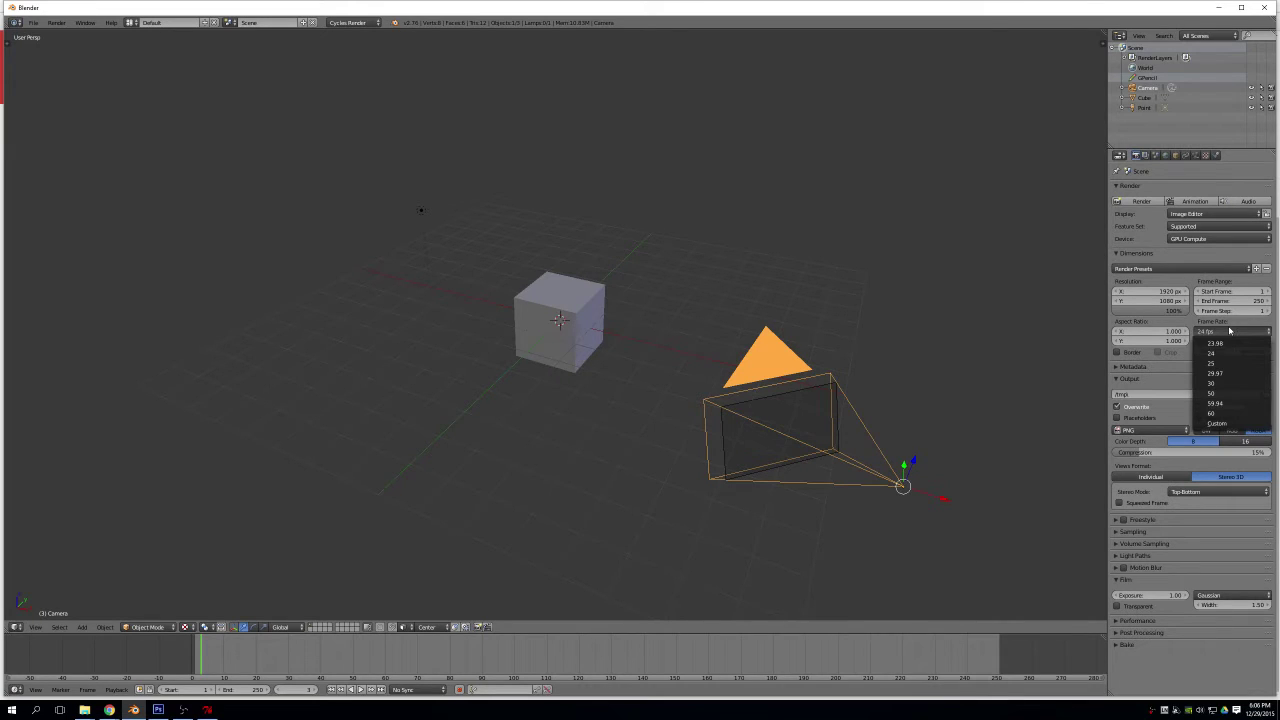
click(1222, 387)
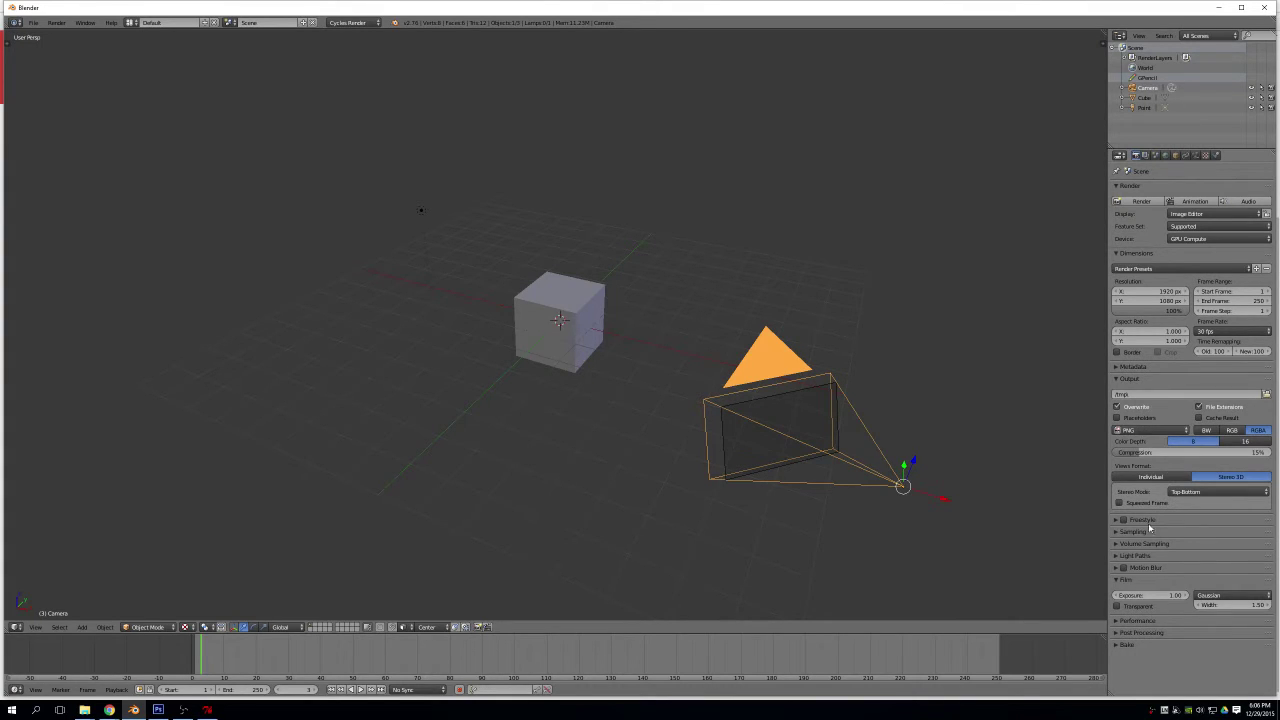
click(1146, 430)
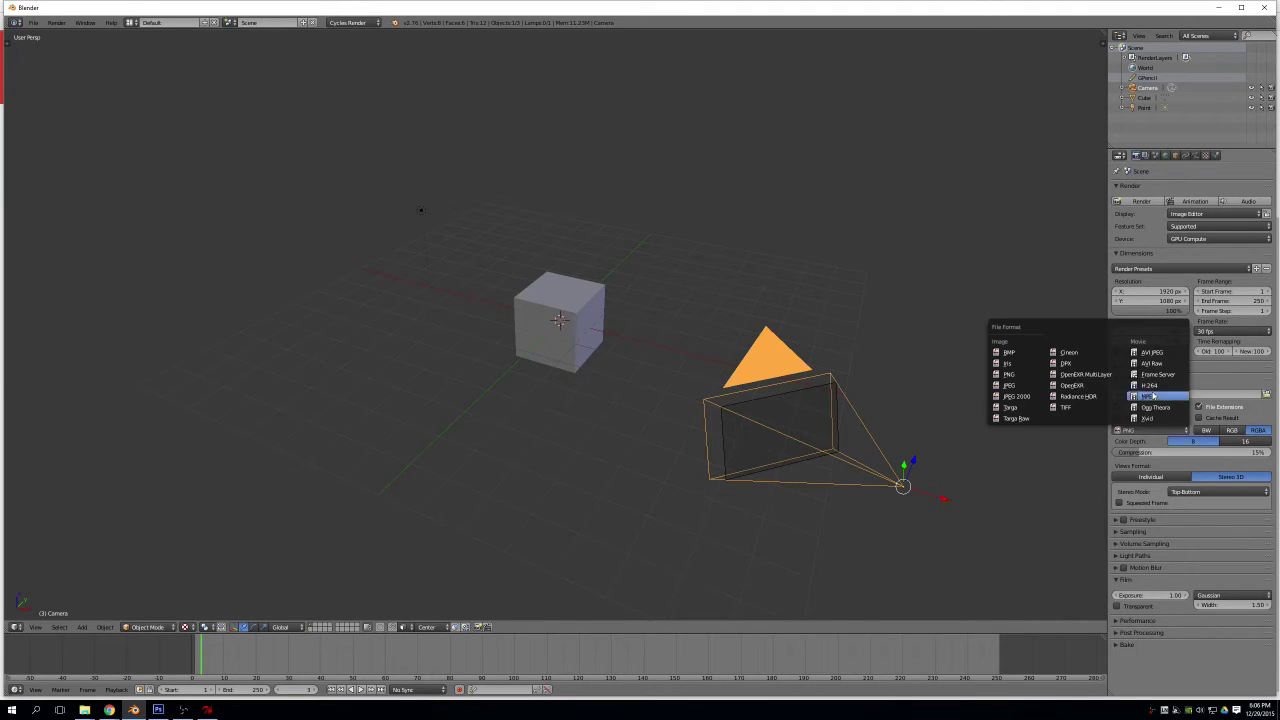
click(1150, 397)
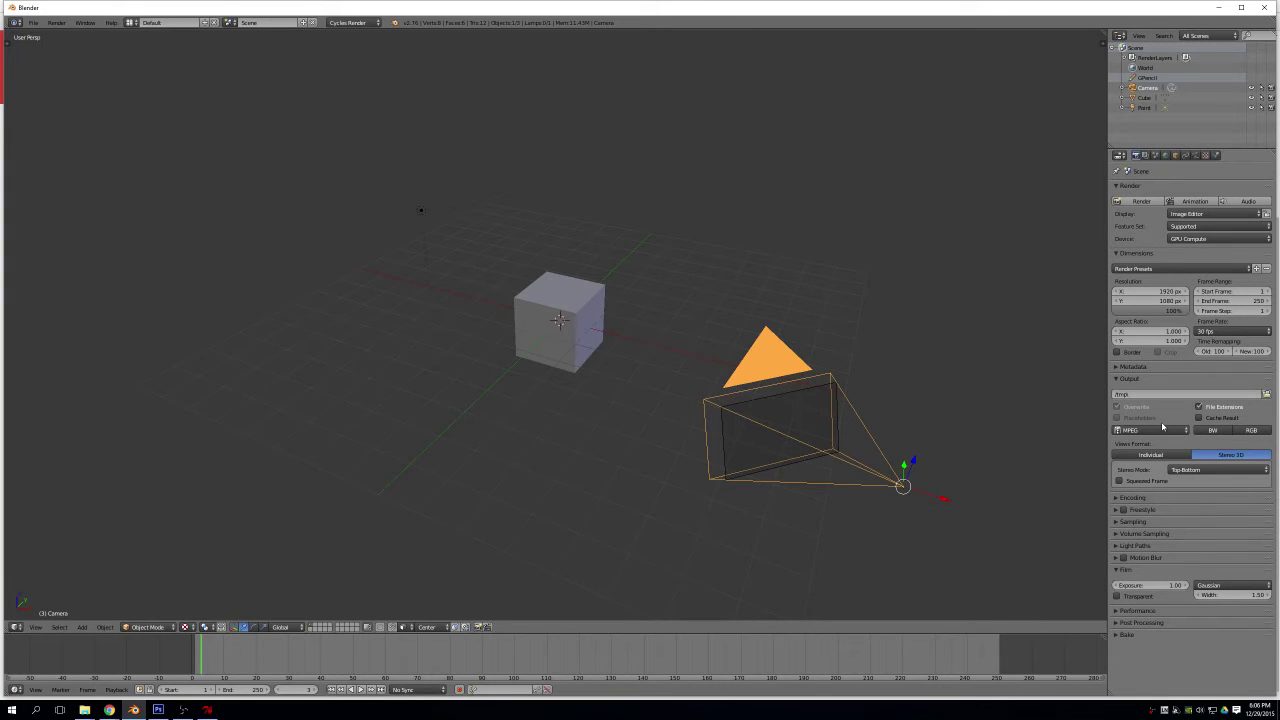
Encode video as MPEG-4 with the H.264 codec and lossless output
click(1117, 498)
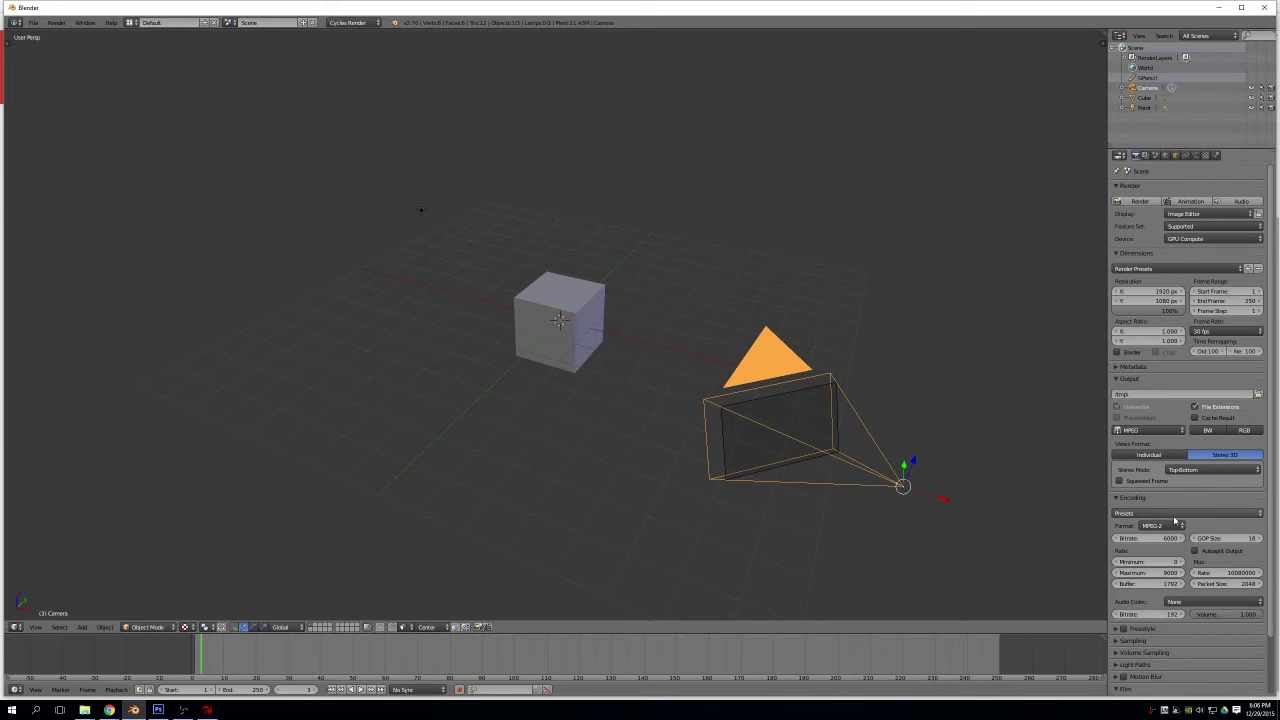
click(1180, 526)
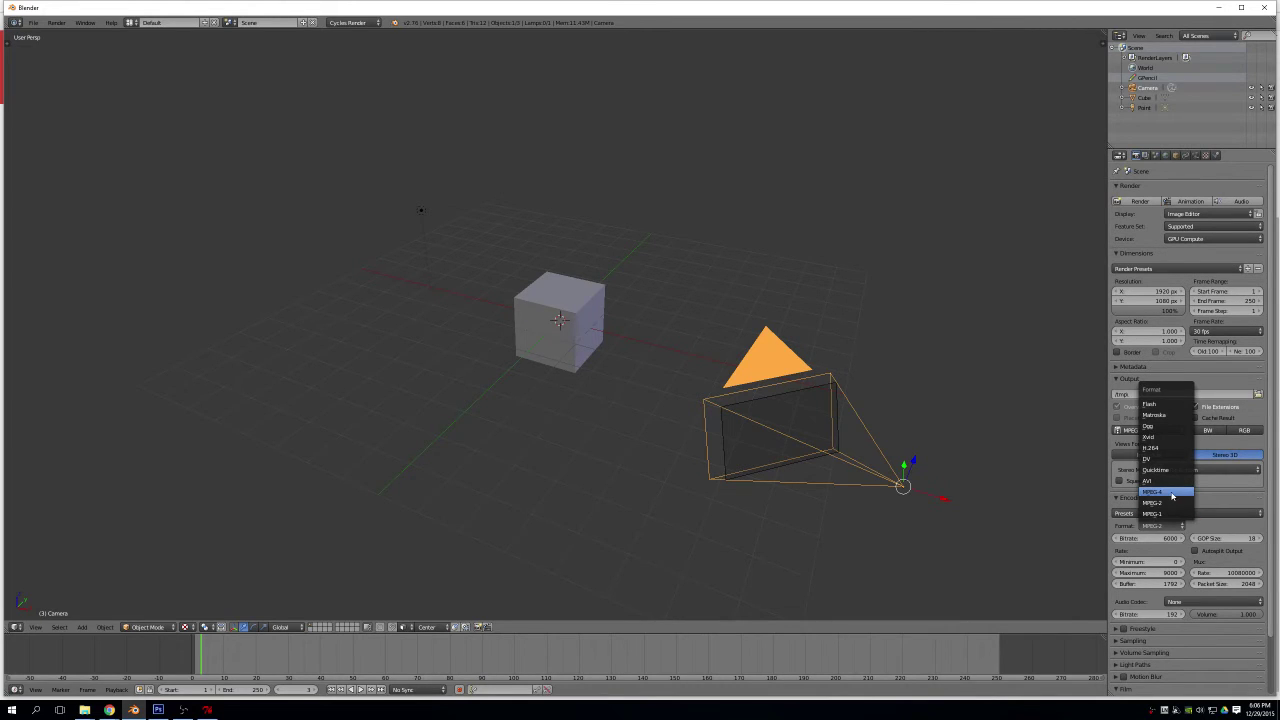
click(1172, 493)
click(1255, 528)
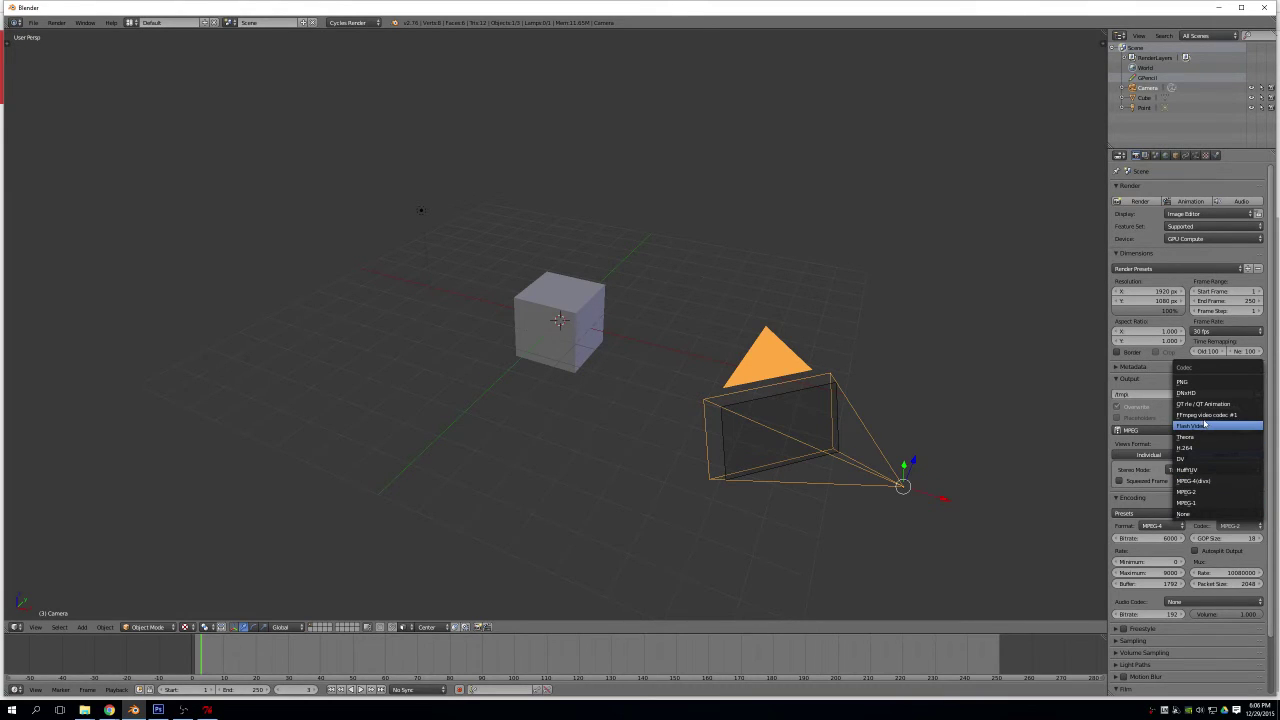
click(1188, 448)
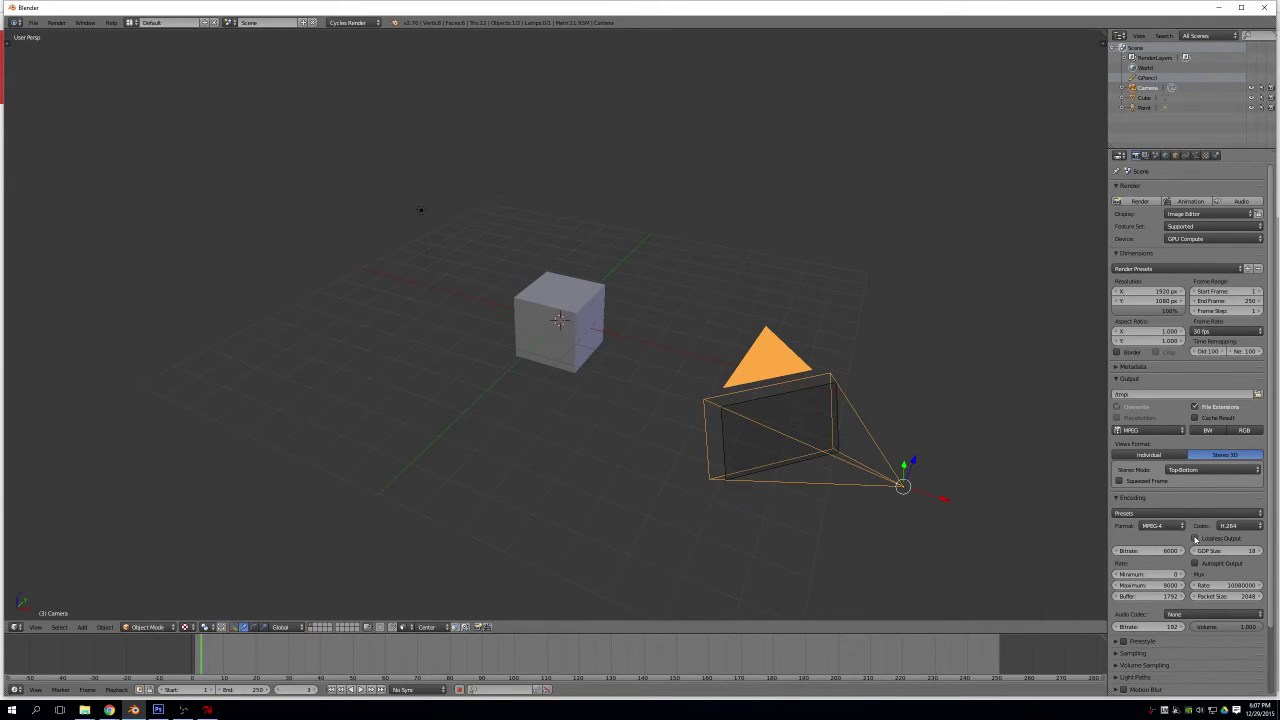
click(1195, 539)
Set the audio codec to AAC
scroll(1172, 566, down, 2)
scroll(1172, 566, down, 1)
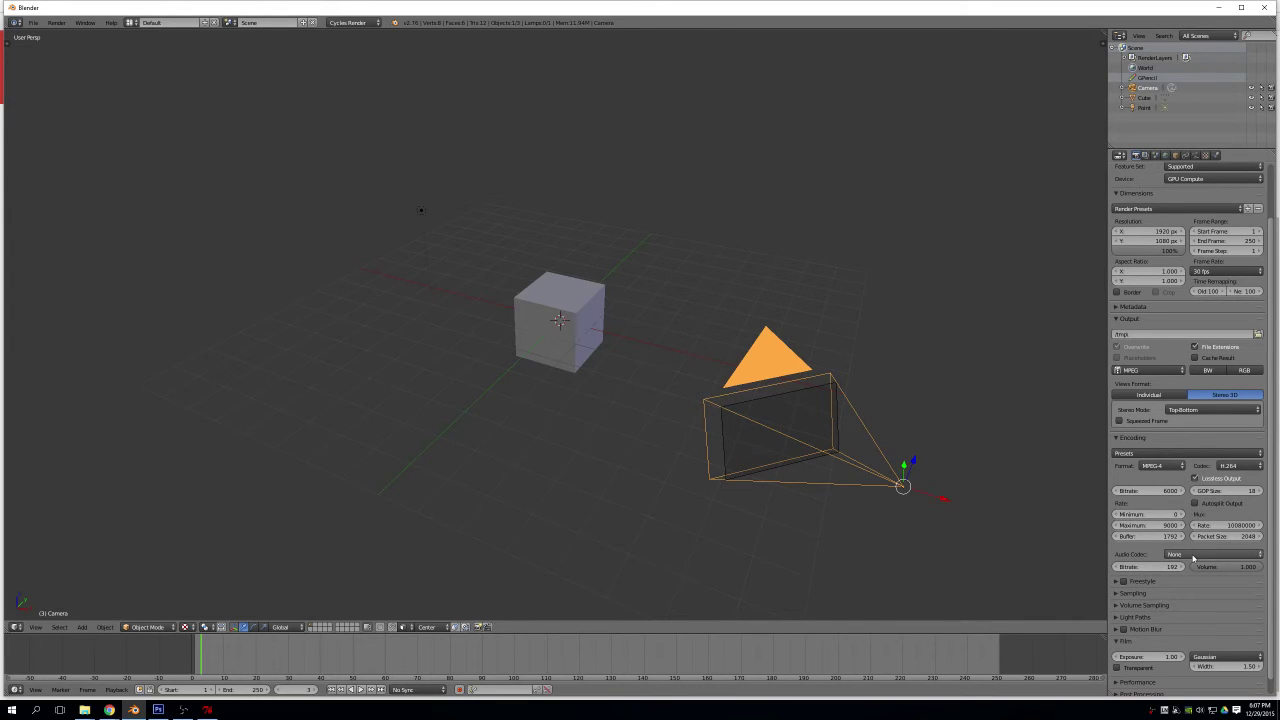
click(1193, 556)
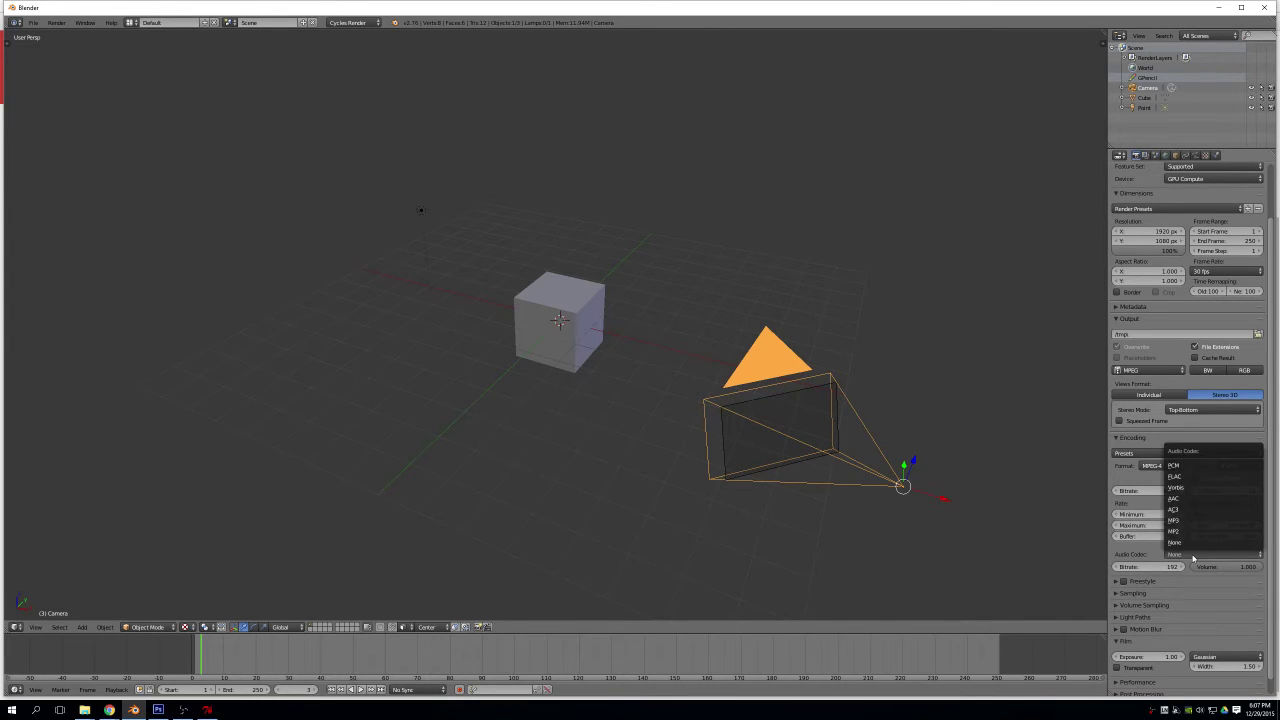
click(1175, 498)
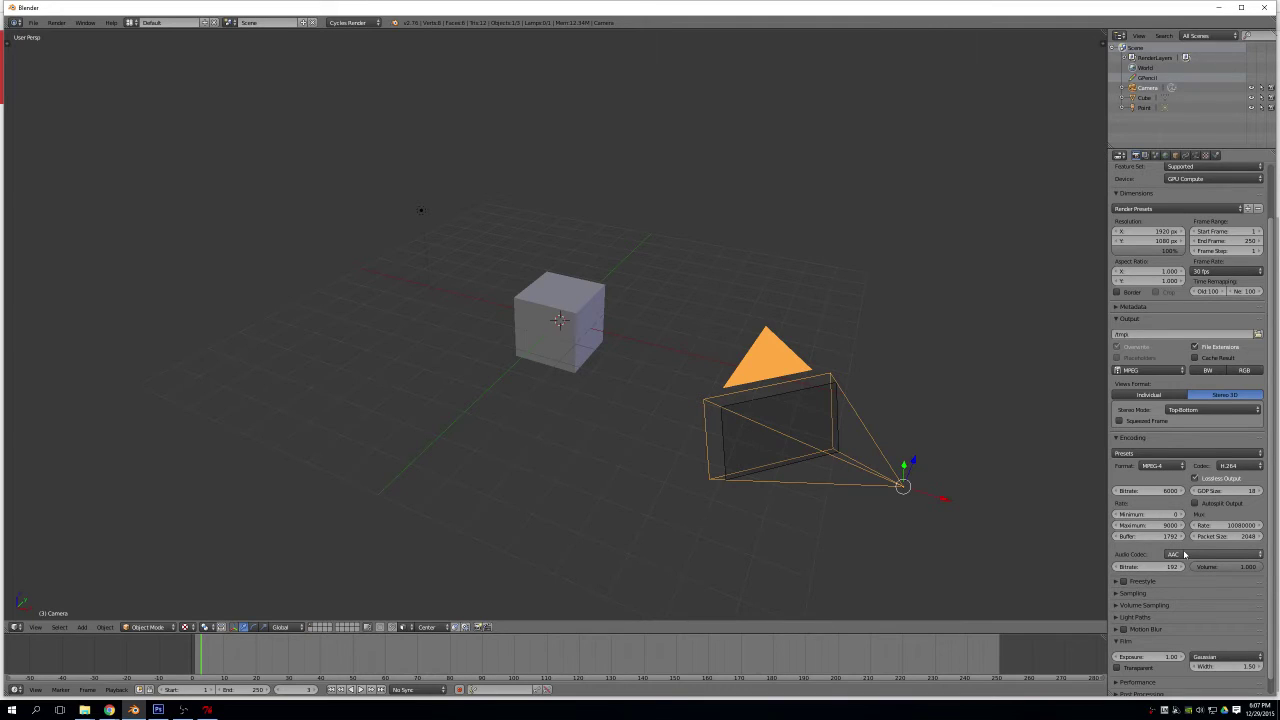
scroll(1180, 500, up, 2)
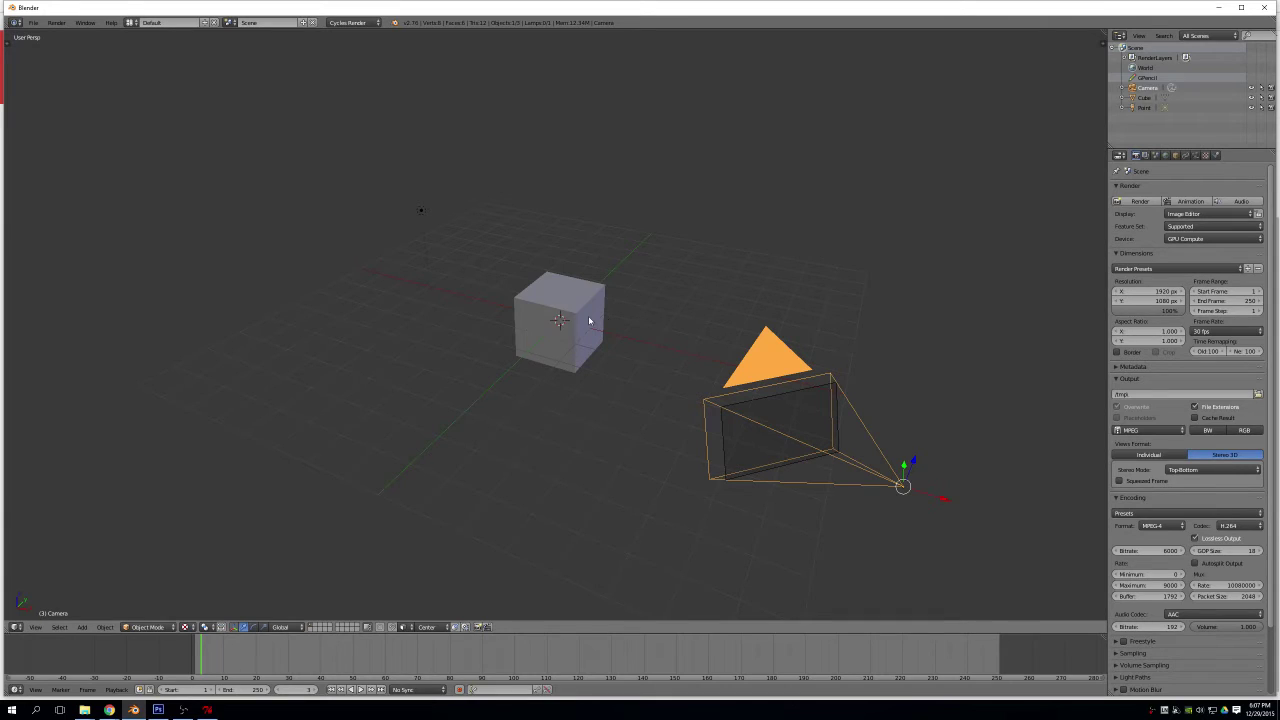
Move the cube 2 units along X and raise it 1 unit on Z
right_click(589, 321)
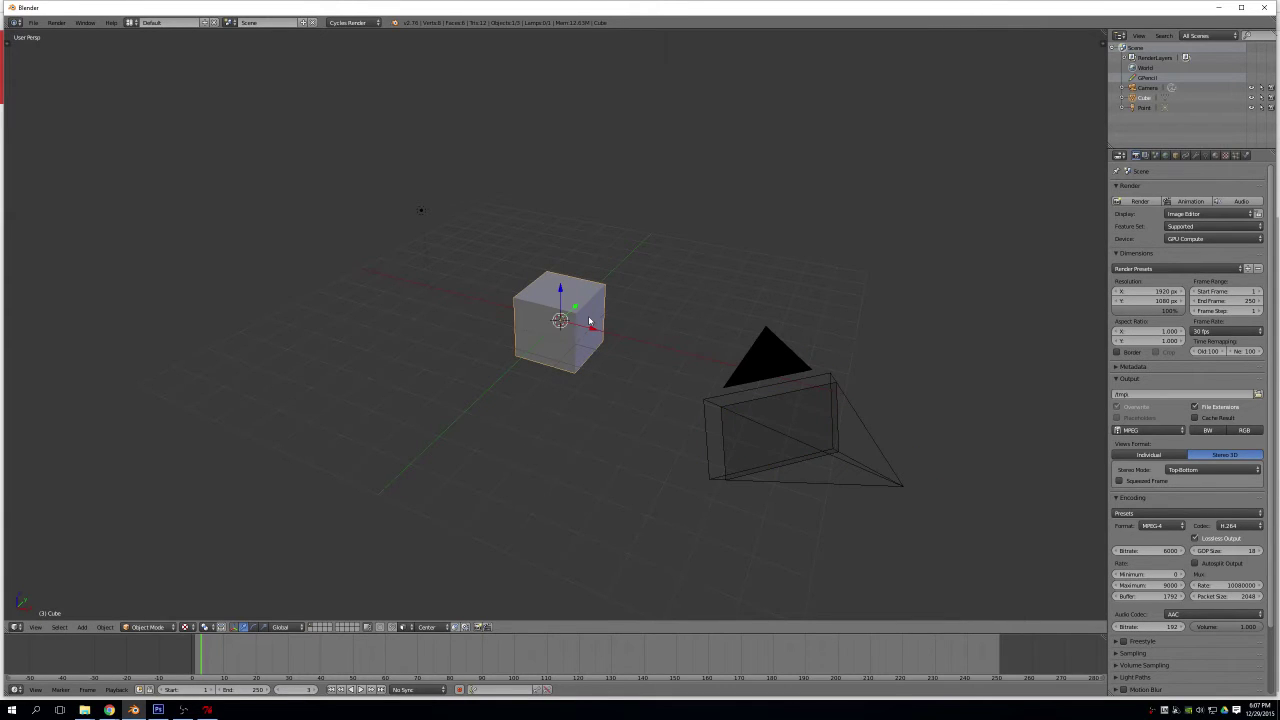
key(g)
key(x)
key(shift+y)
text(x)
text(2)
key(Return)
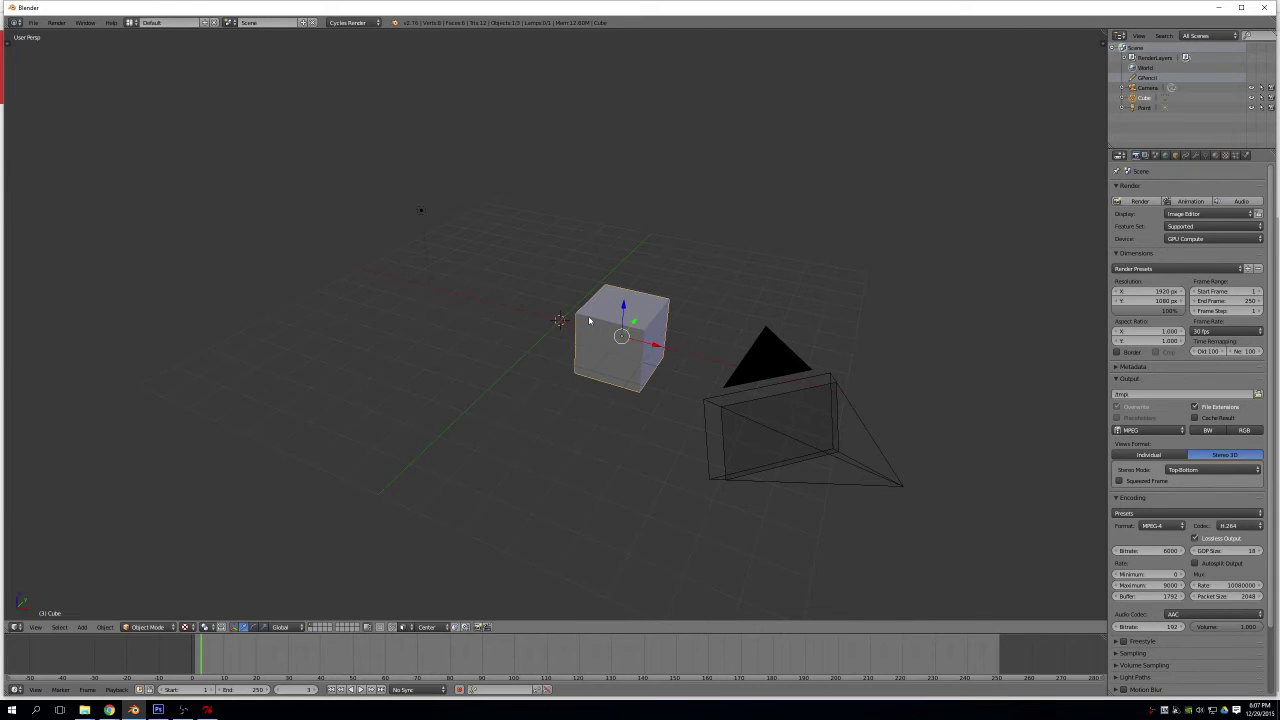
middle_drag(809, 232, 792, 260)
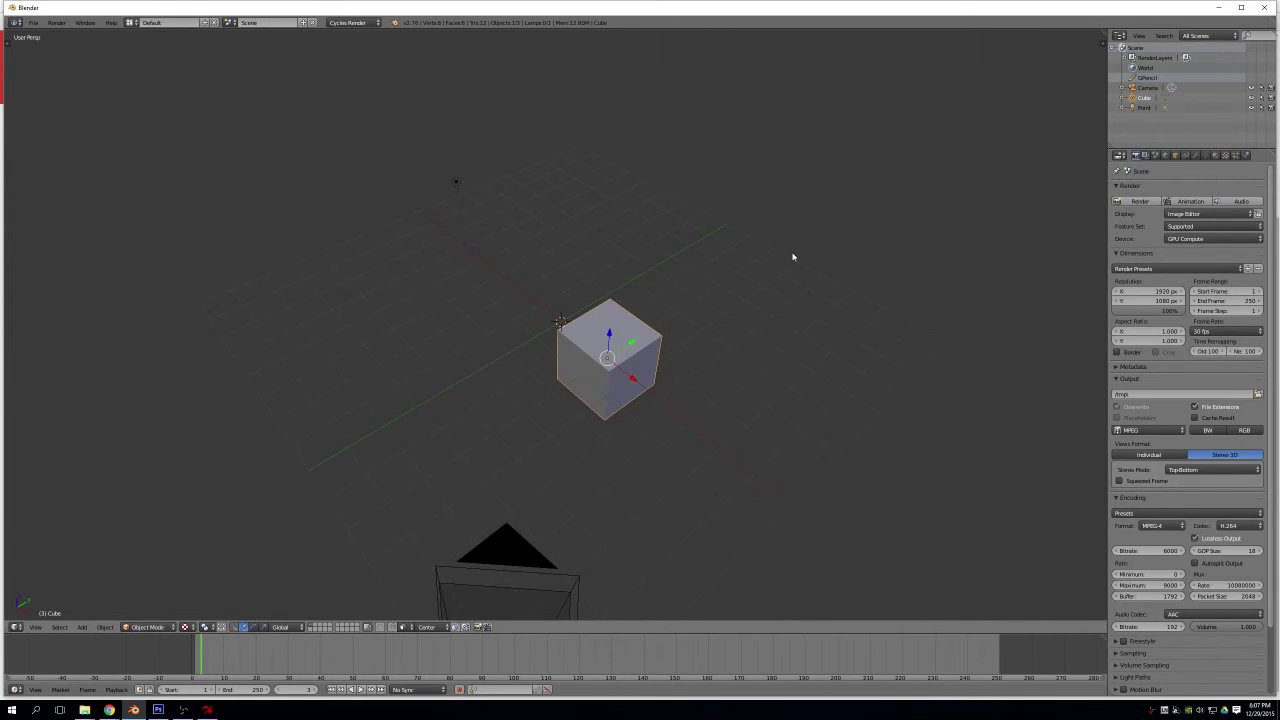
text(gz1)
key(Return)
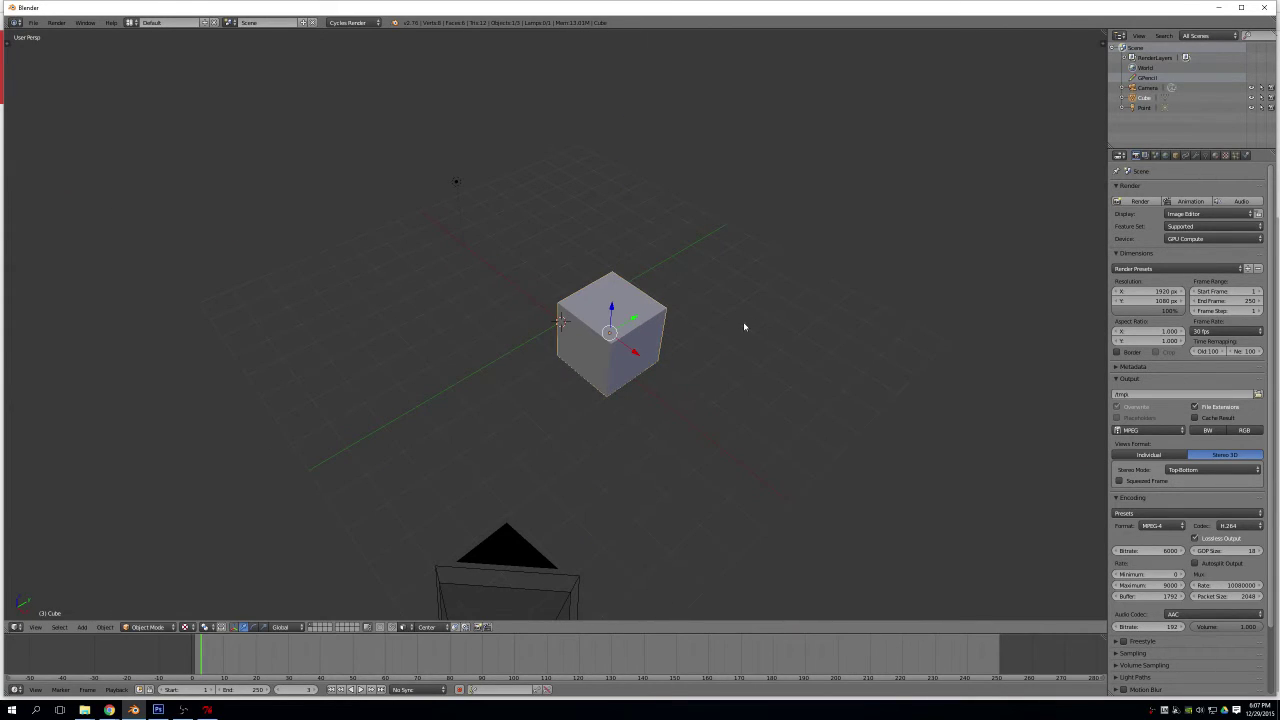
Add an Array modifier with relative offset Y 2, X 0 and count 10
click(1196, 155)
click(1170, 189)
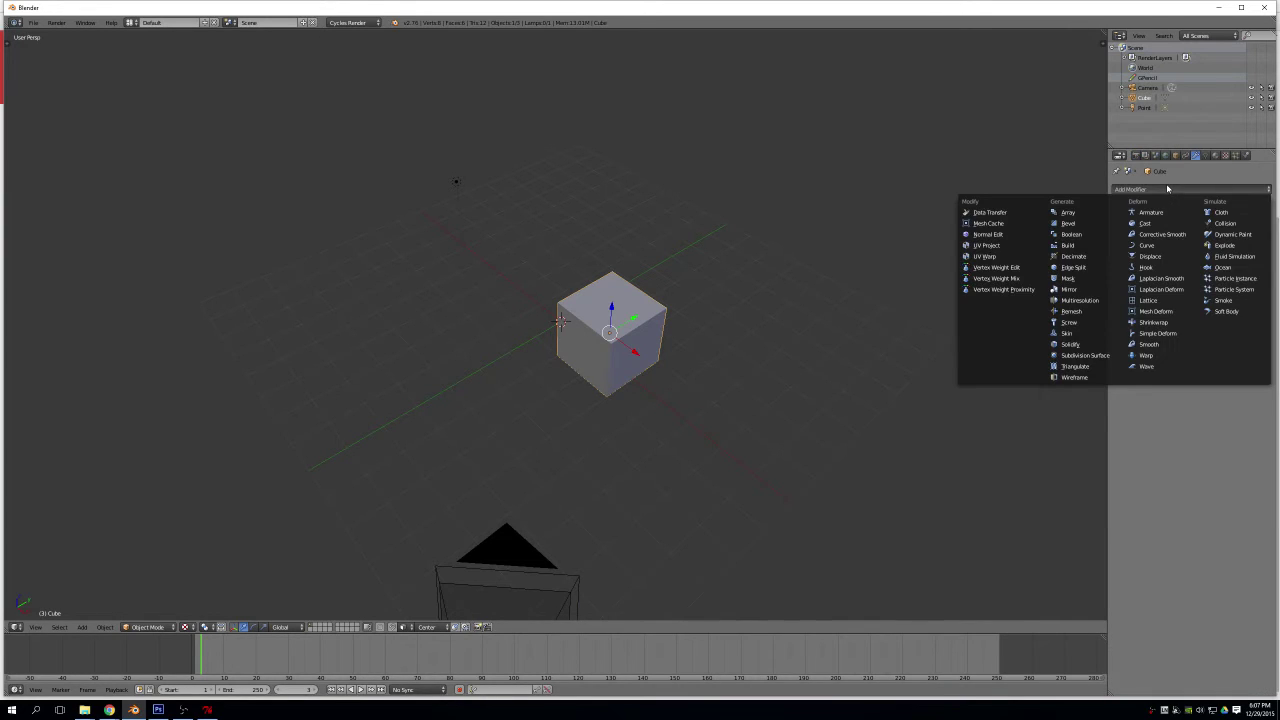
click(1068, 212)
click(1239, 283)
text(2)
key(Return)
click(1250, 273)
text(0)
key(Return)
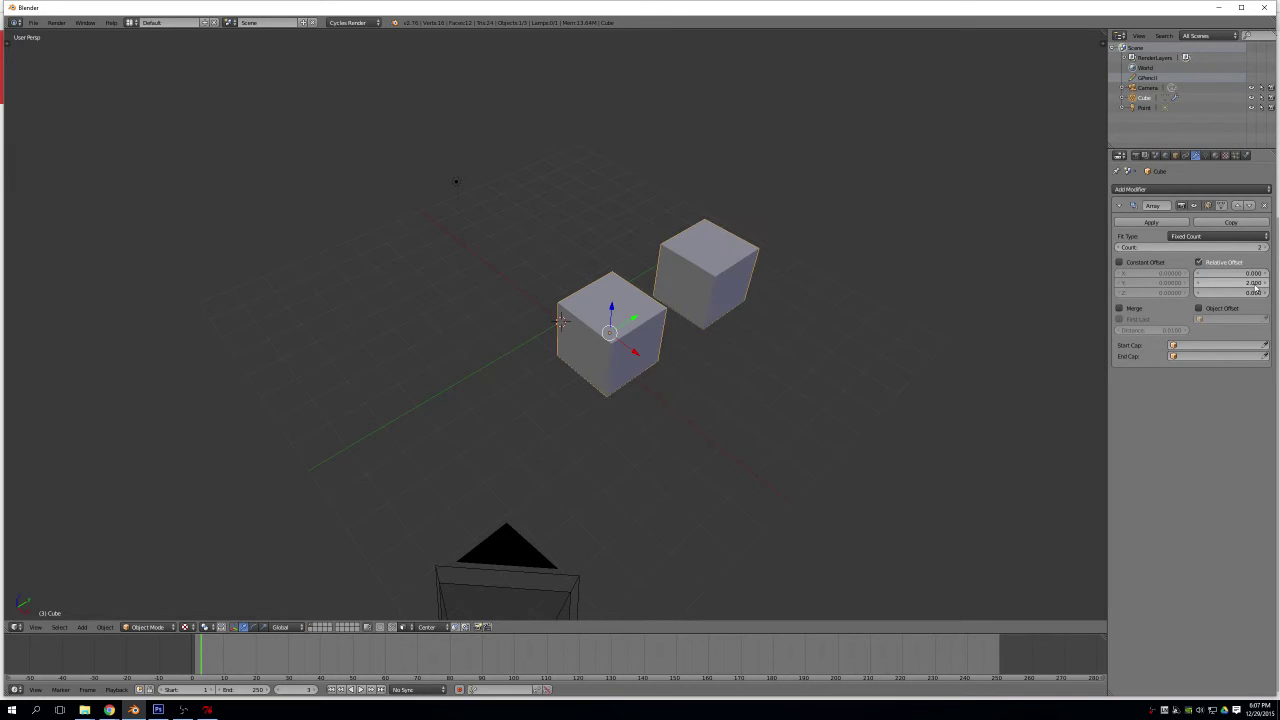
click(1255, 246)
text(10)
key(Return)
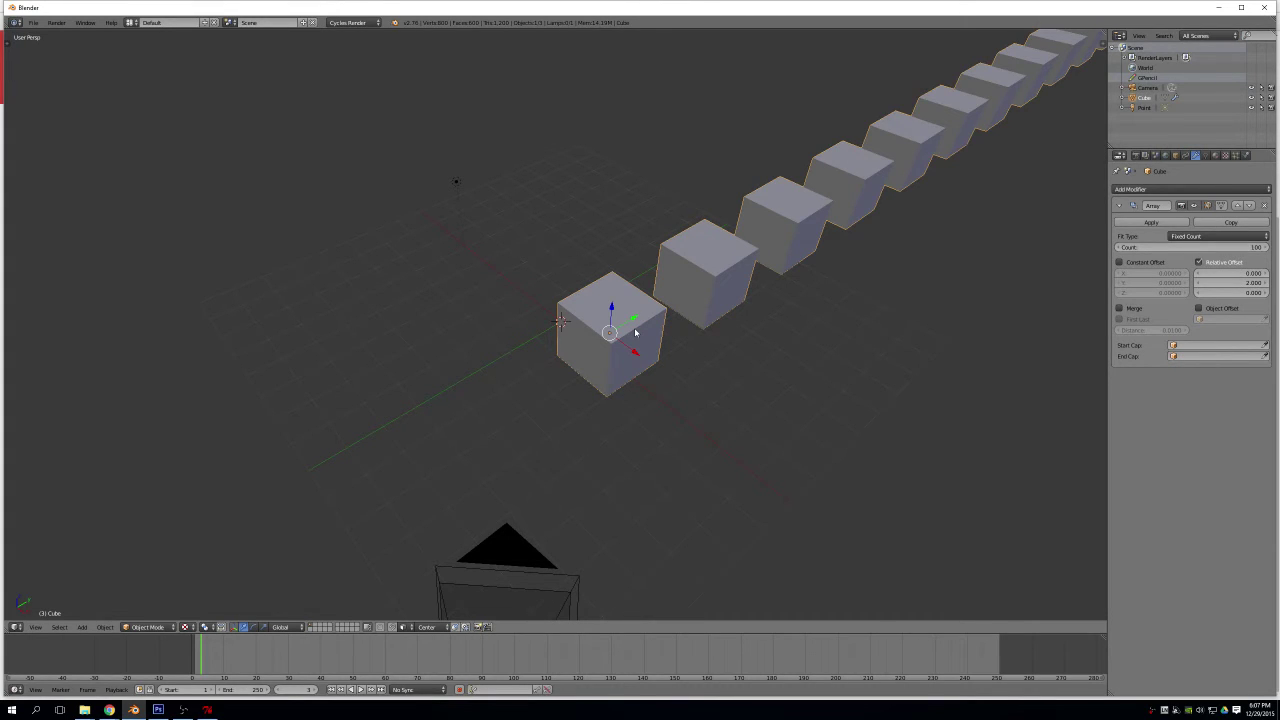
Duplicate the cube row and place the copy -4 units along X
key(shift+d)
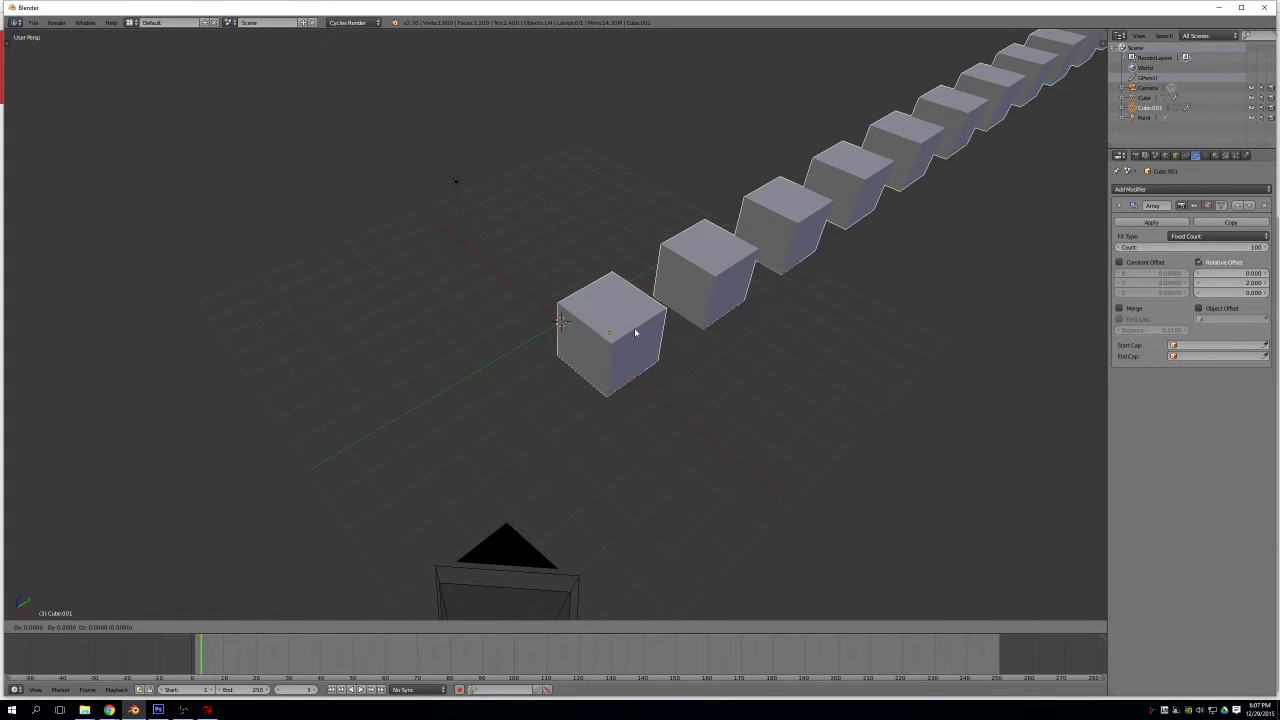
key(x)
text(-4)
key(Return)
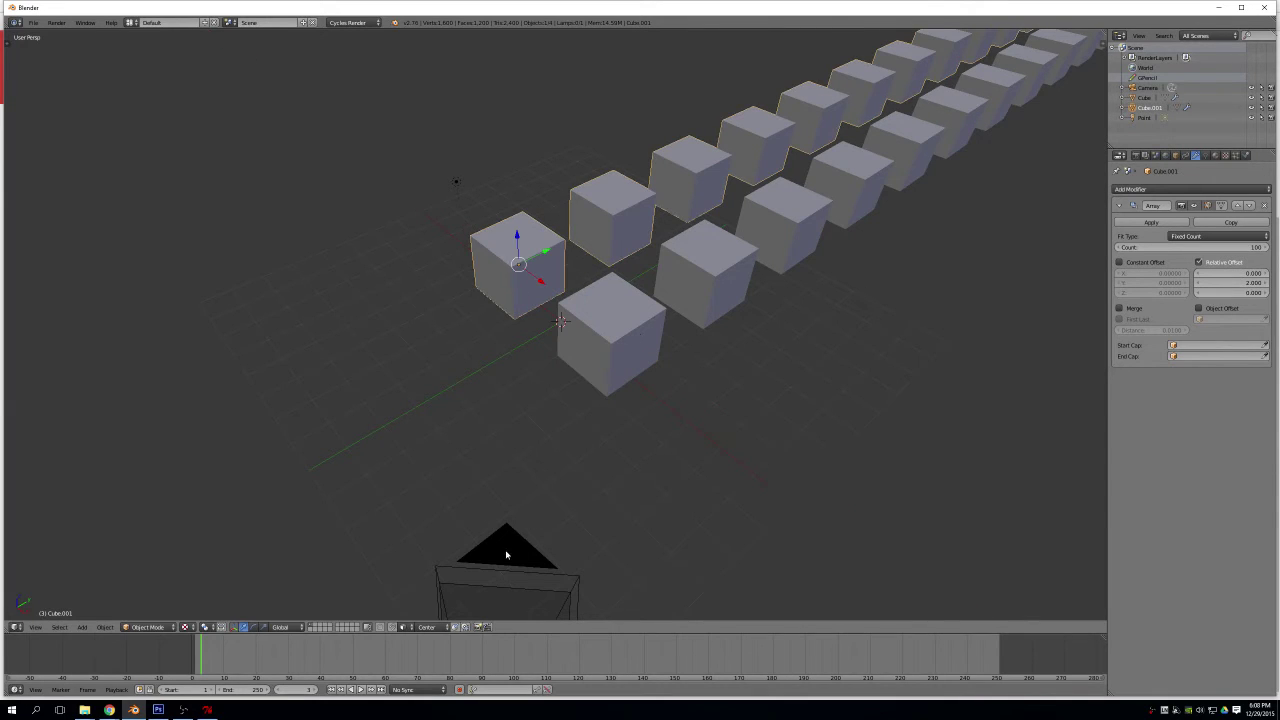
Select the camera and switch to the right-side orthographic view
right_click(506, 554)
key(KP_1)
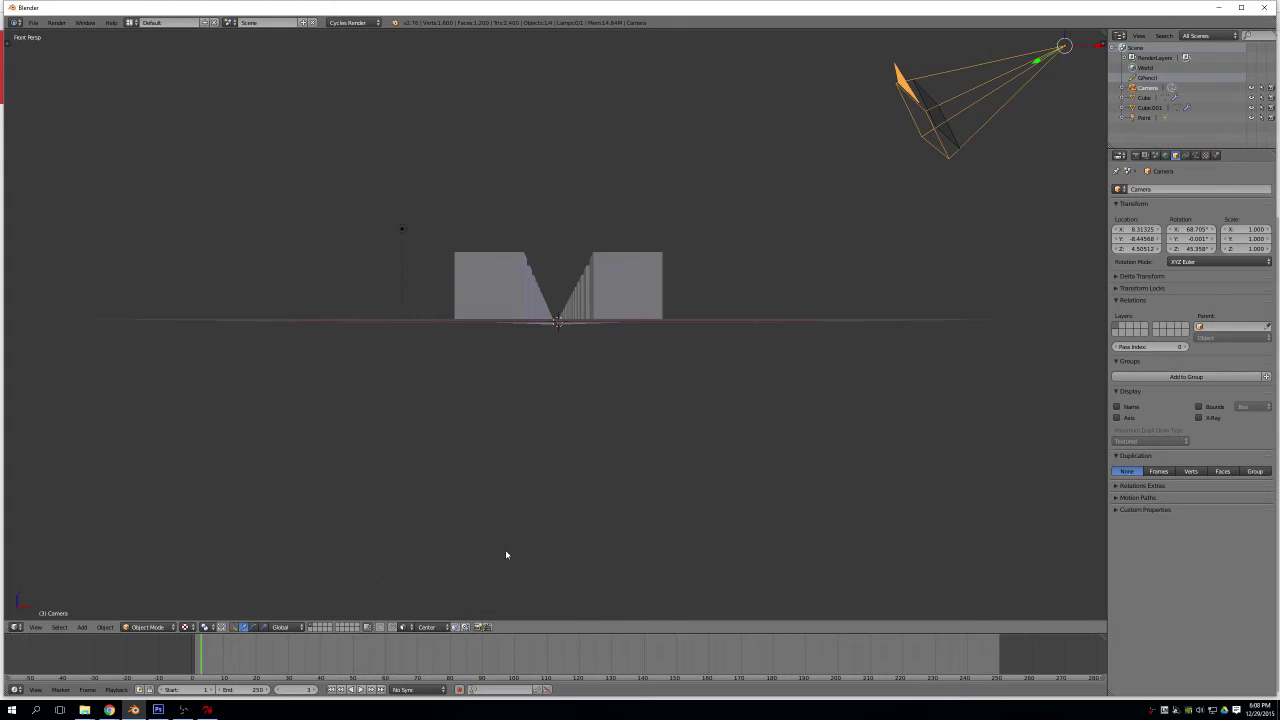
key(KP_3)
Clear the camera's location and rotation, then rotate it 90° on X
scroll(494, 551, up, 2)
scroll(500, 535, down, 4)
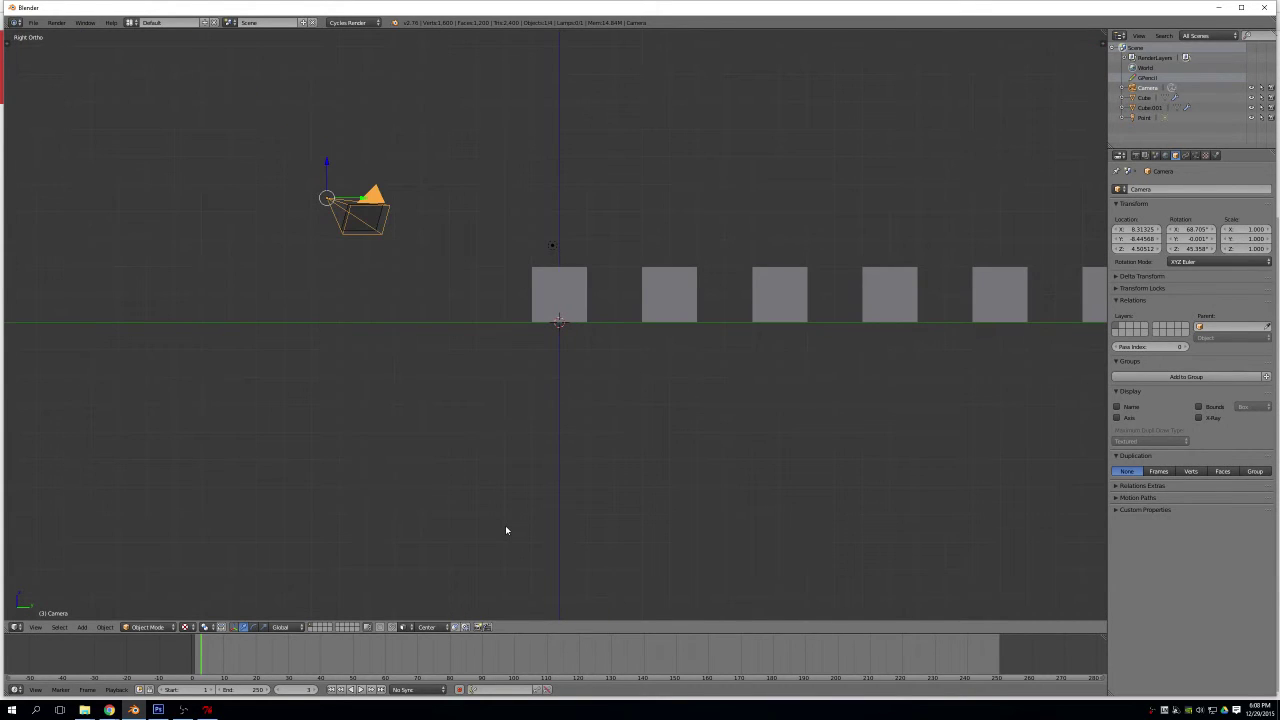
key(alt+g)
key(alt+r)
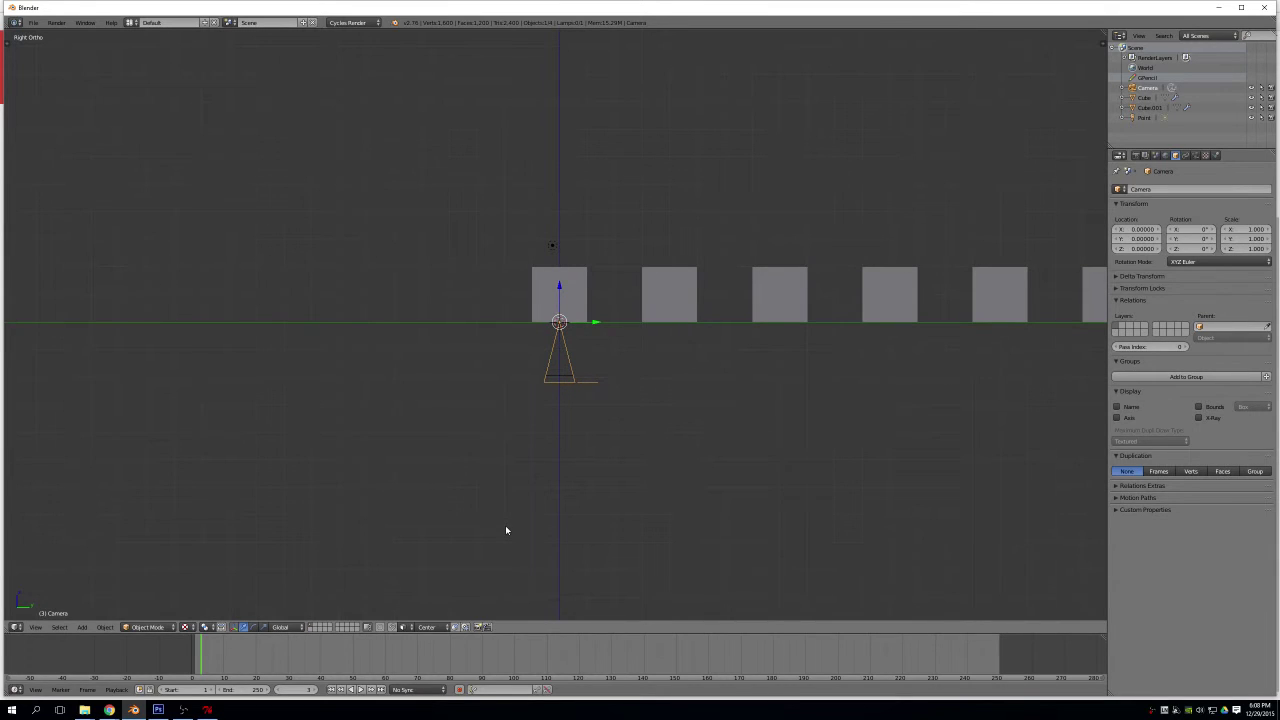
key(r)
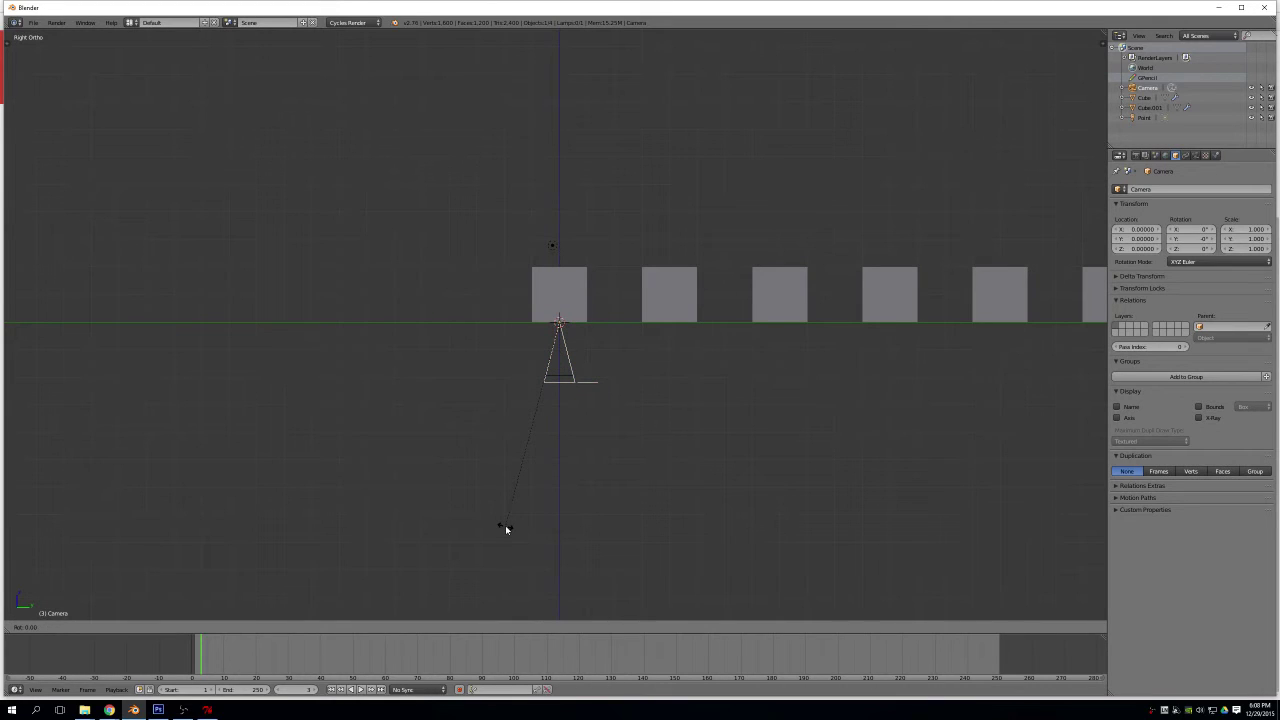
text(x90)
key(Return)
Rotate the camera 180° on X so it looks down the cube rows
key(KP_Decimal)
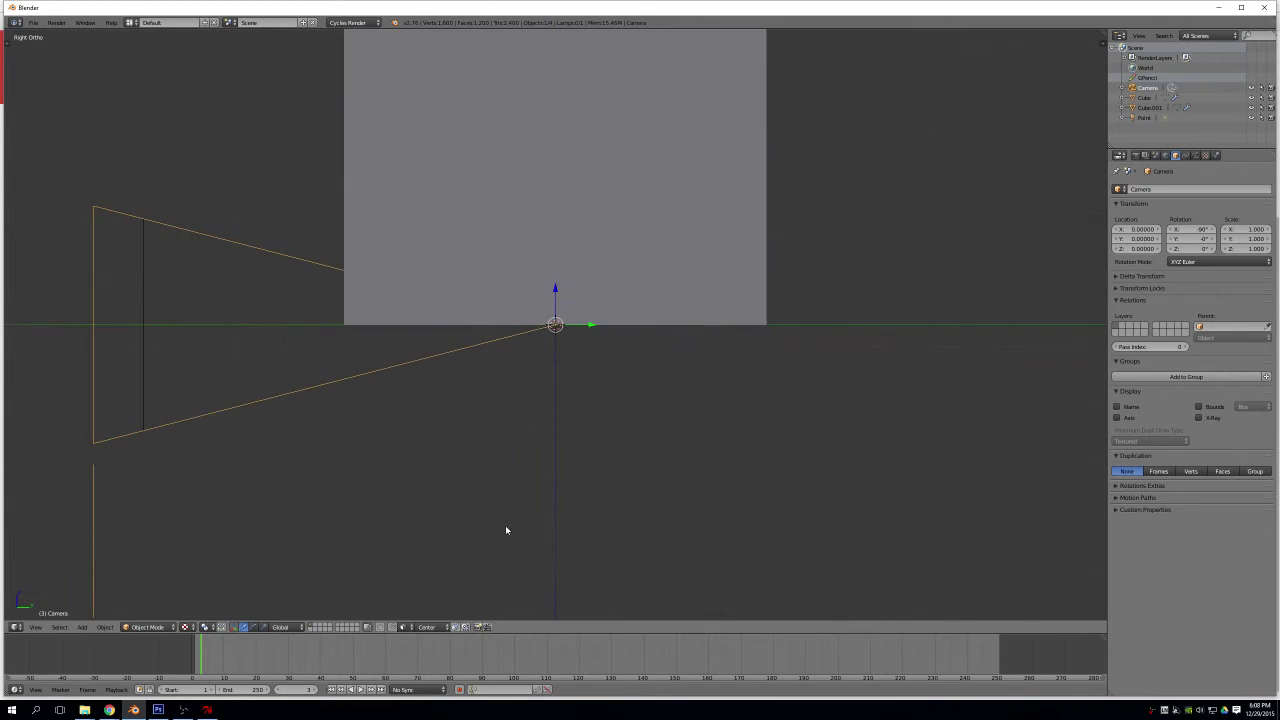
scroll(515, 525, down, 8)
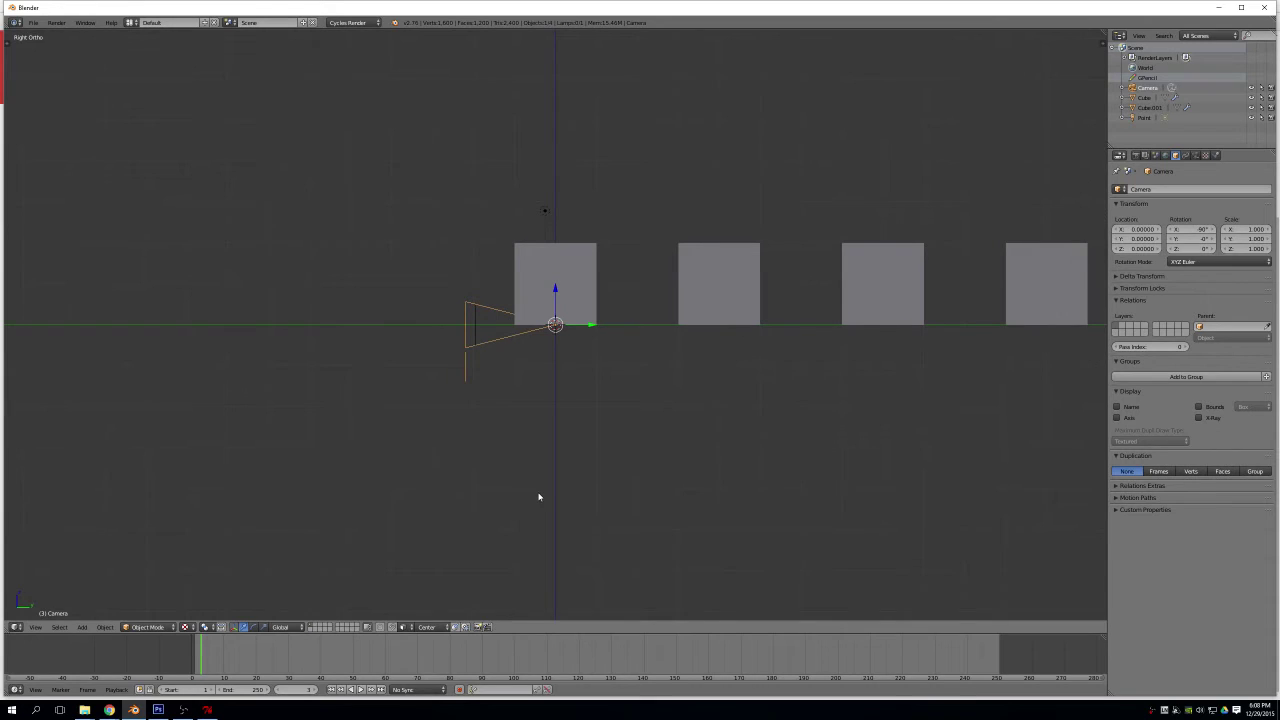
text(rx180)
key(Return)
scroll(885, 407, down, 3)
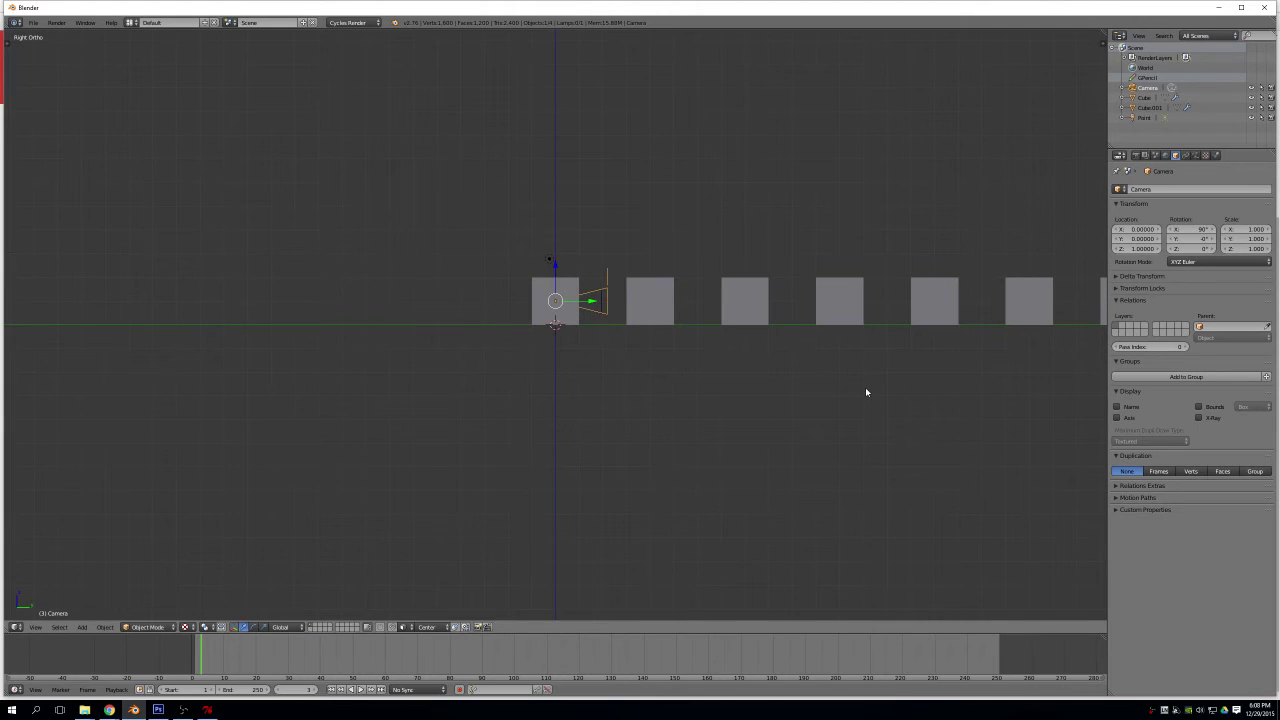
middle_drag(866, 392, 720, 474)
scroll(720, 469, down, 3)
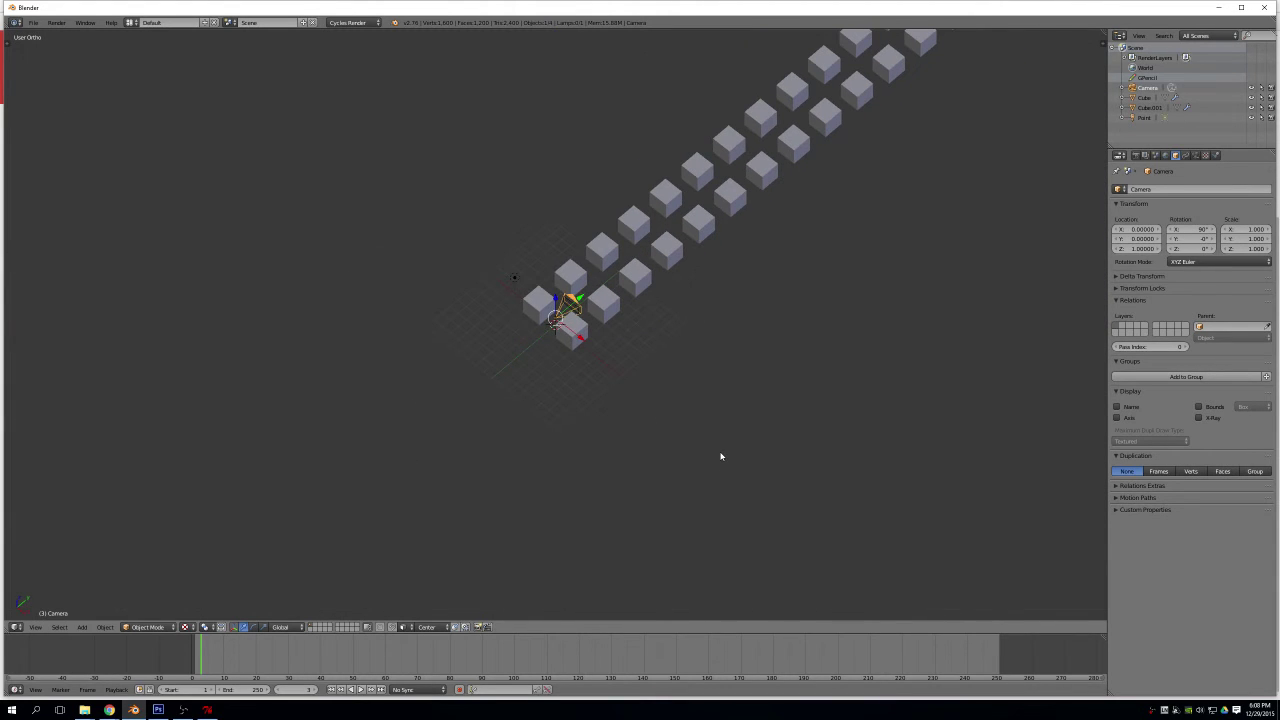
Test-render the stereo panorama frame with F12, then cancel it before it finishes
key(F12)
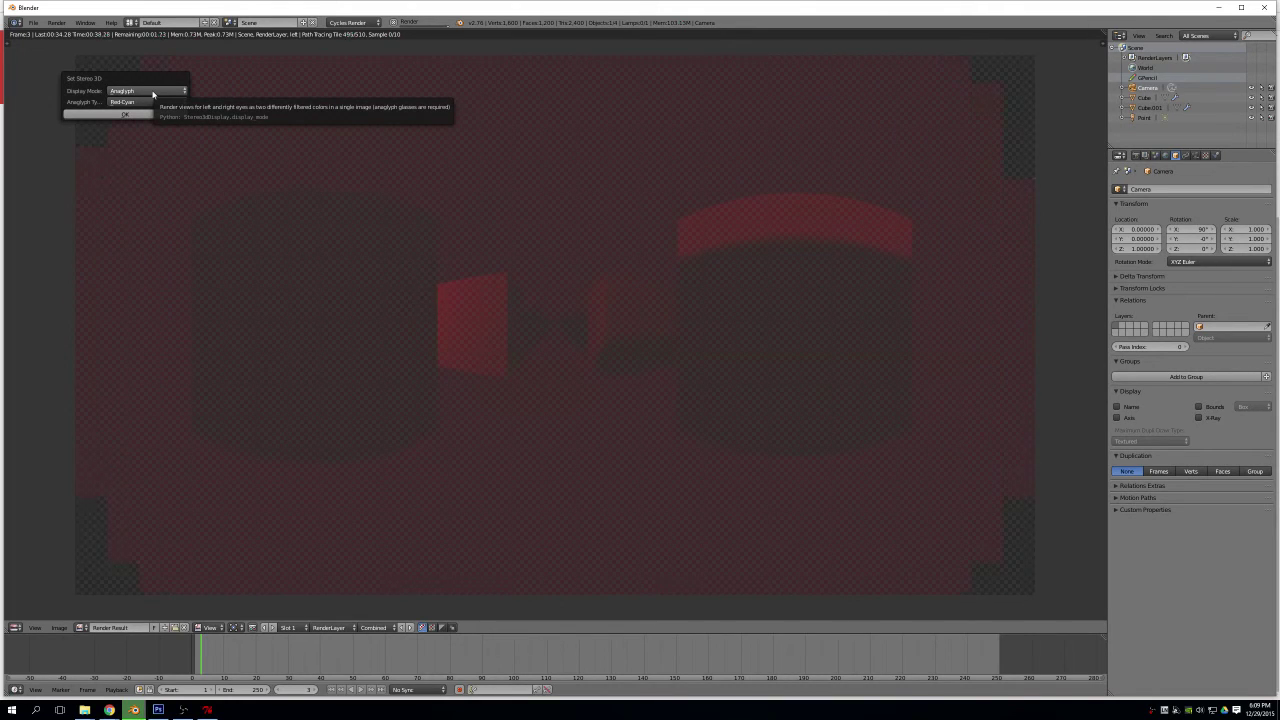
click(150, 91)
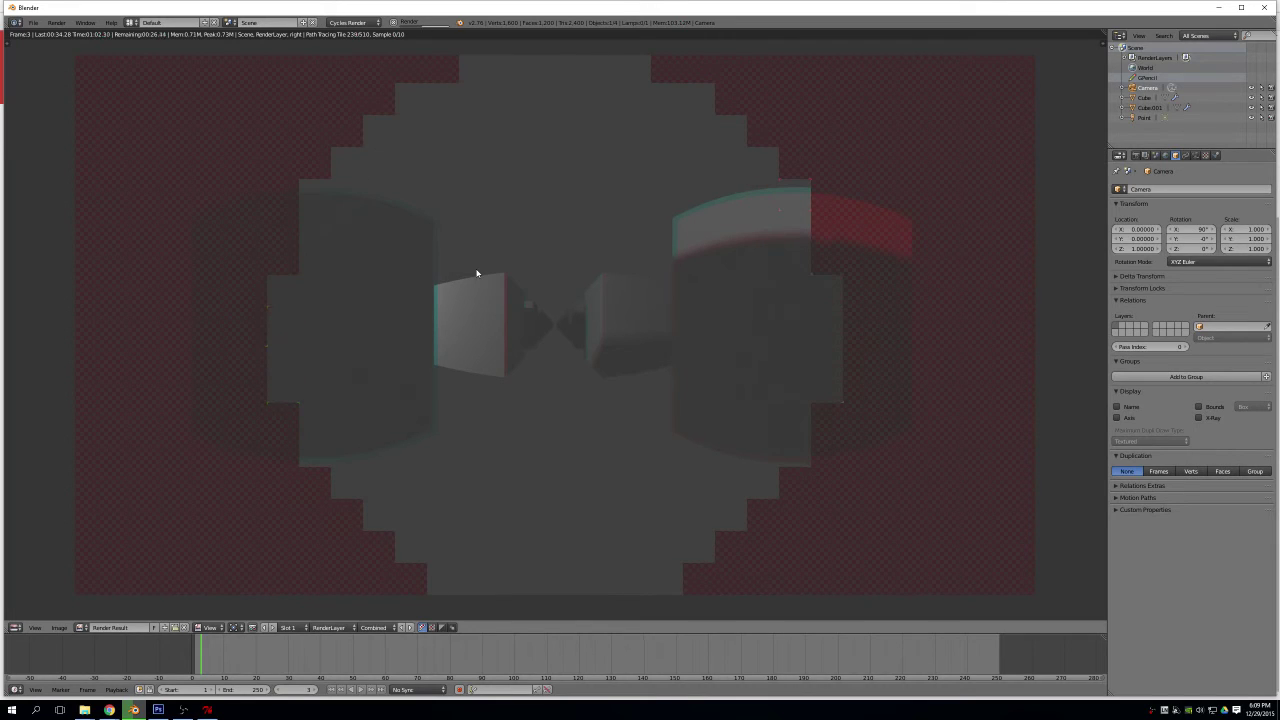
scroll(410, 212, up, 1)
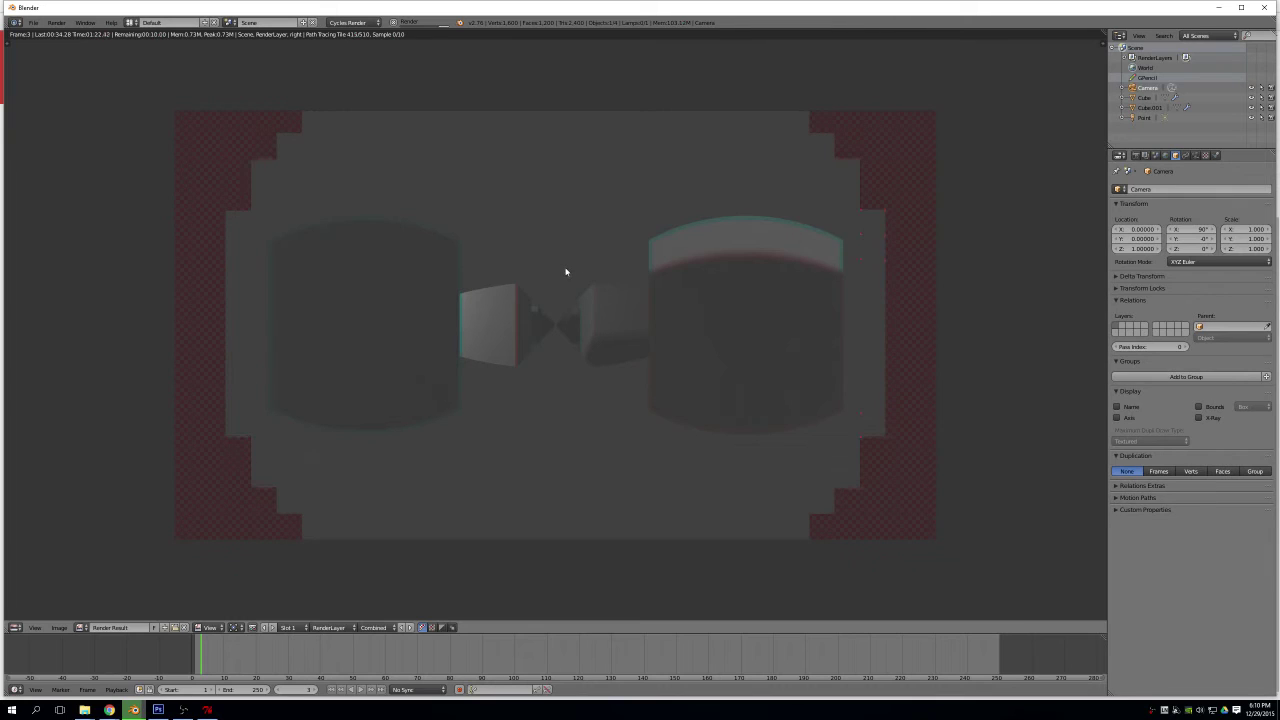
key(Escape)
key(Escape)
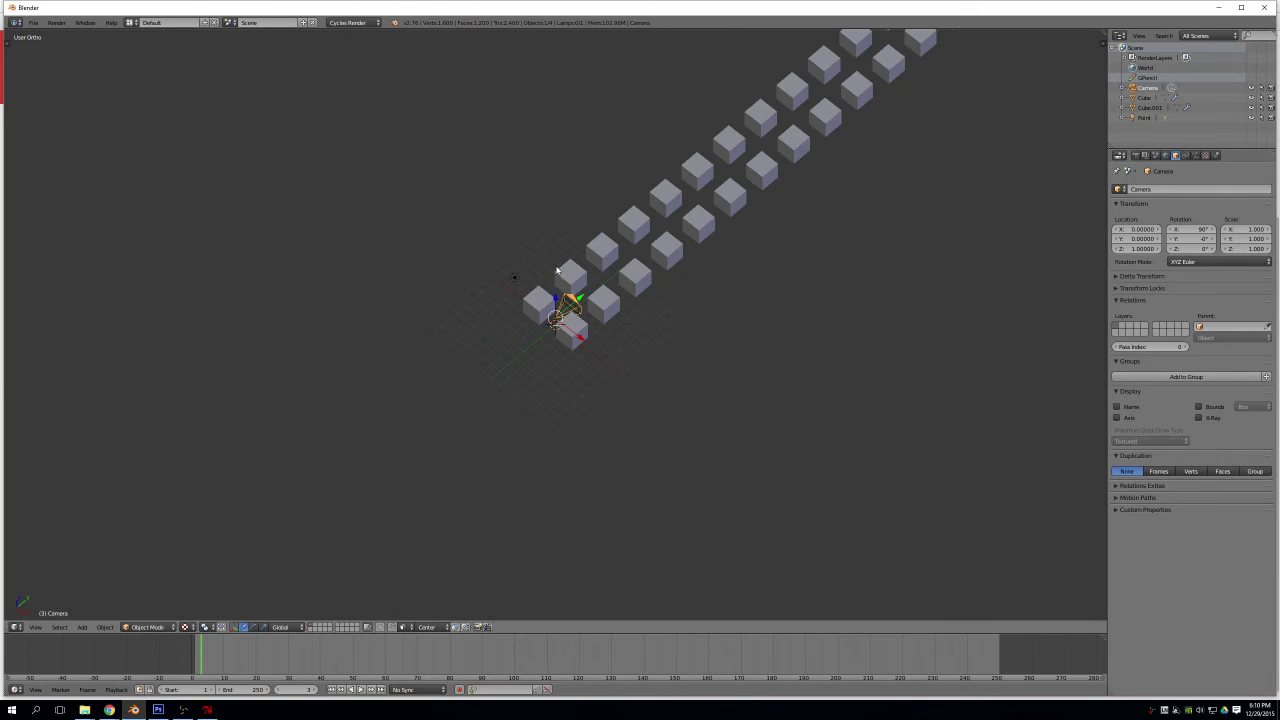
Delete the point lamp
right_click(514, 278)
key(x)
click(514, 280)
Add a plane, widen it along X and stretch it 20 times along Y
key(shift+a)
mouse_move(516, 279)
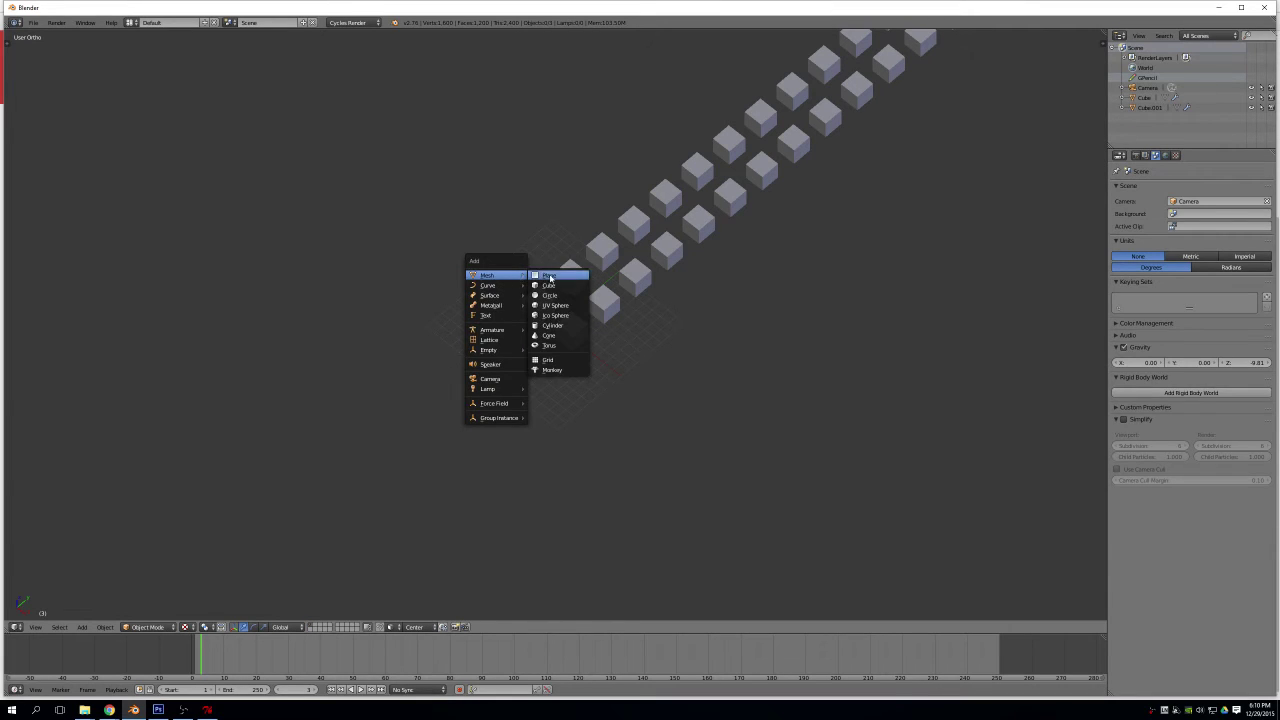
click(572, 279)
key(s)
key(x)
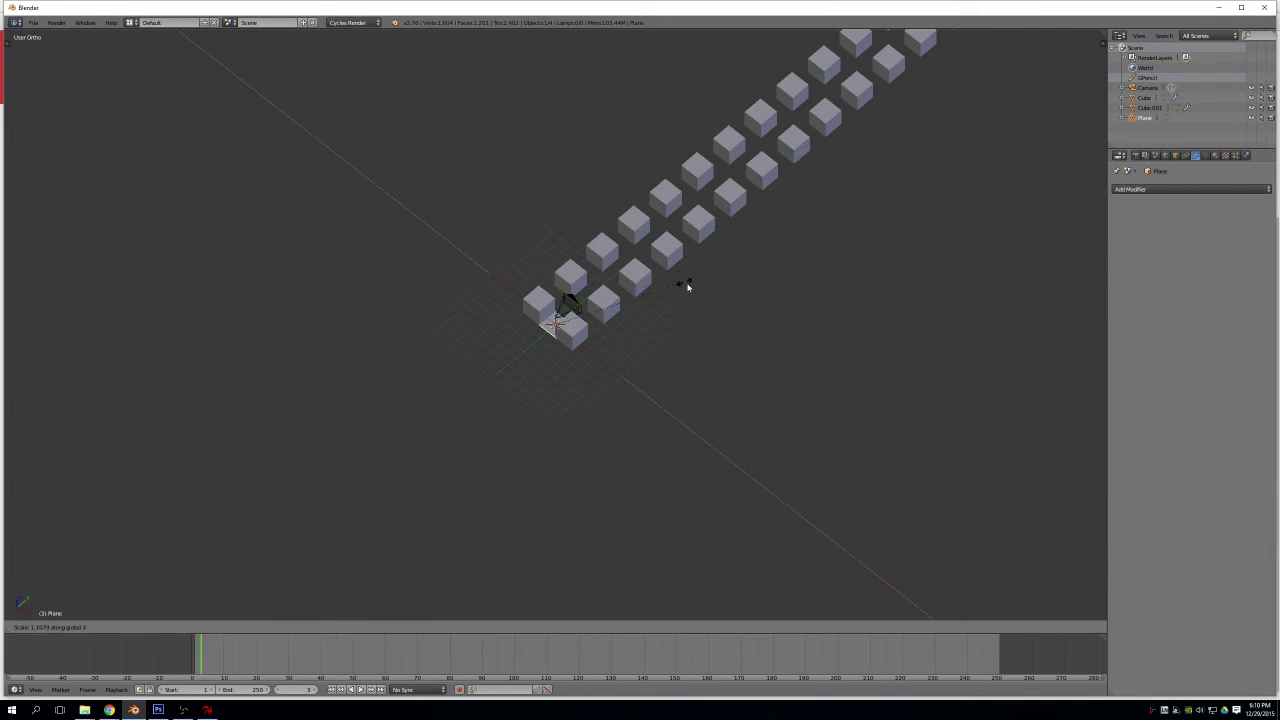
click(967, 524)
text(sy20)
key(Return)
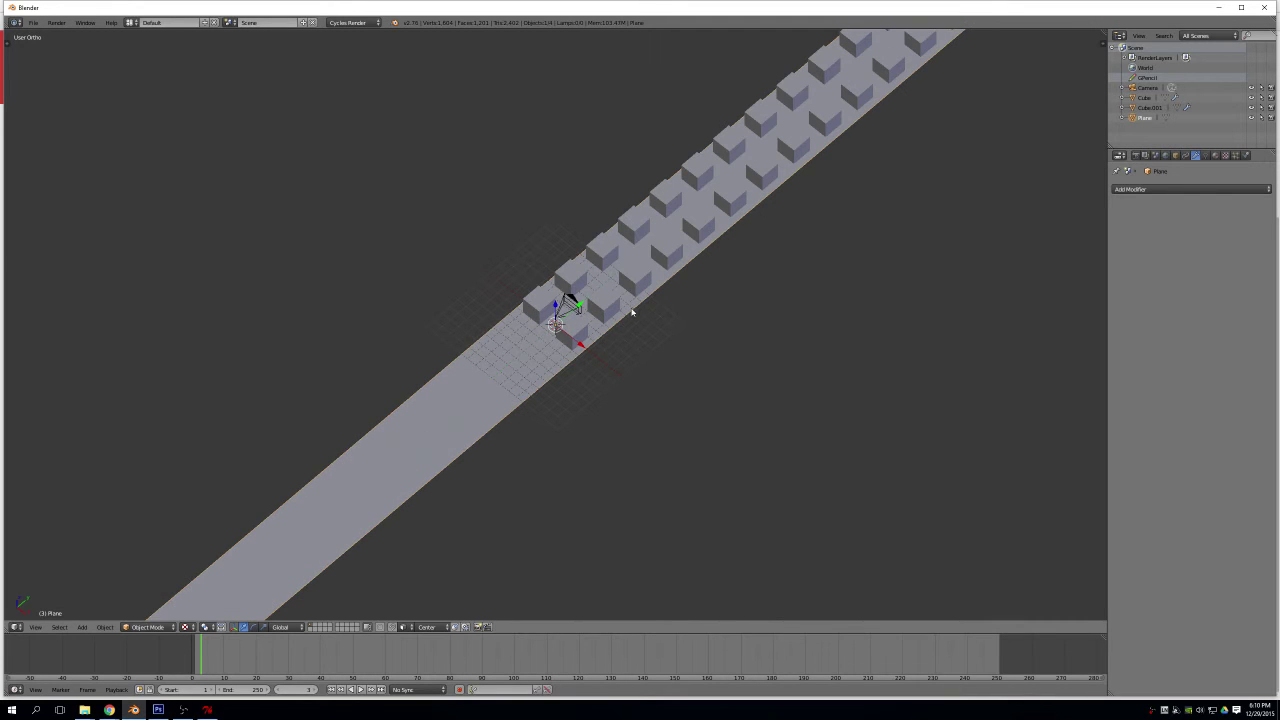
Shift the floor plane along Y and extend it past the cube rows
middle_drag(628, 318, 702, 406)
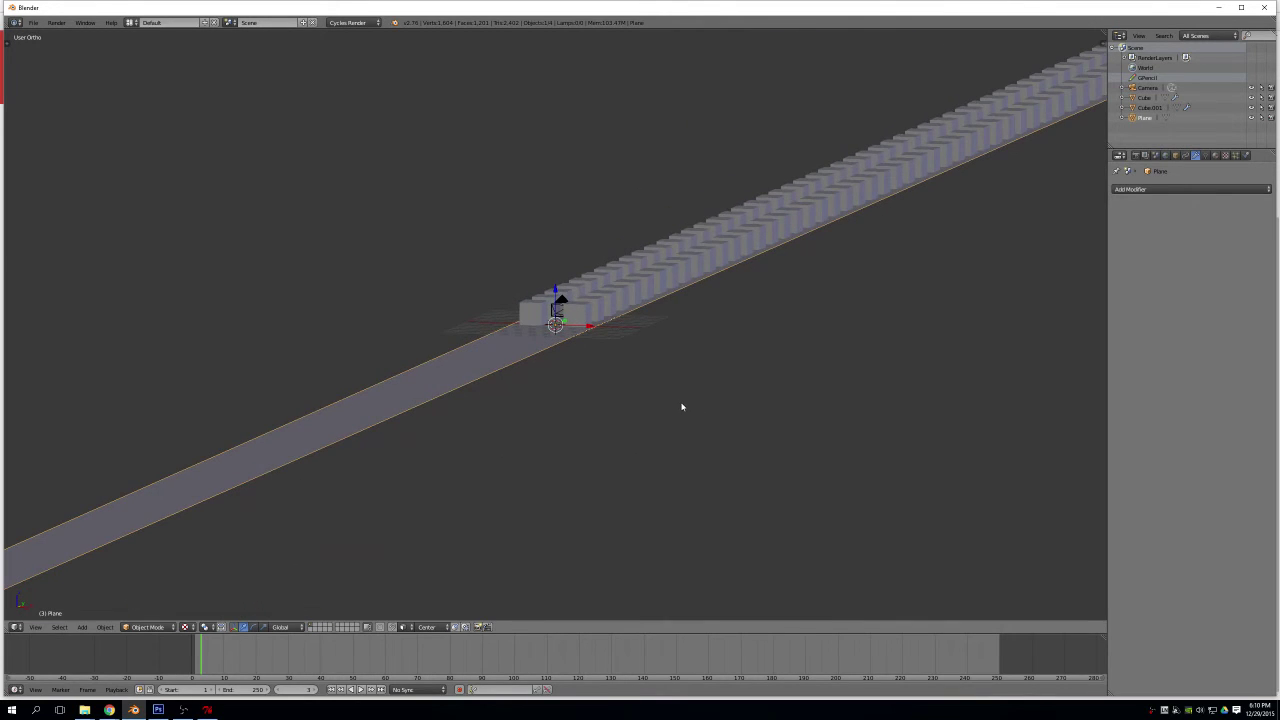
key(KP_5)
key(KP_4)
key(KP_4)
key(KP_4)
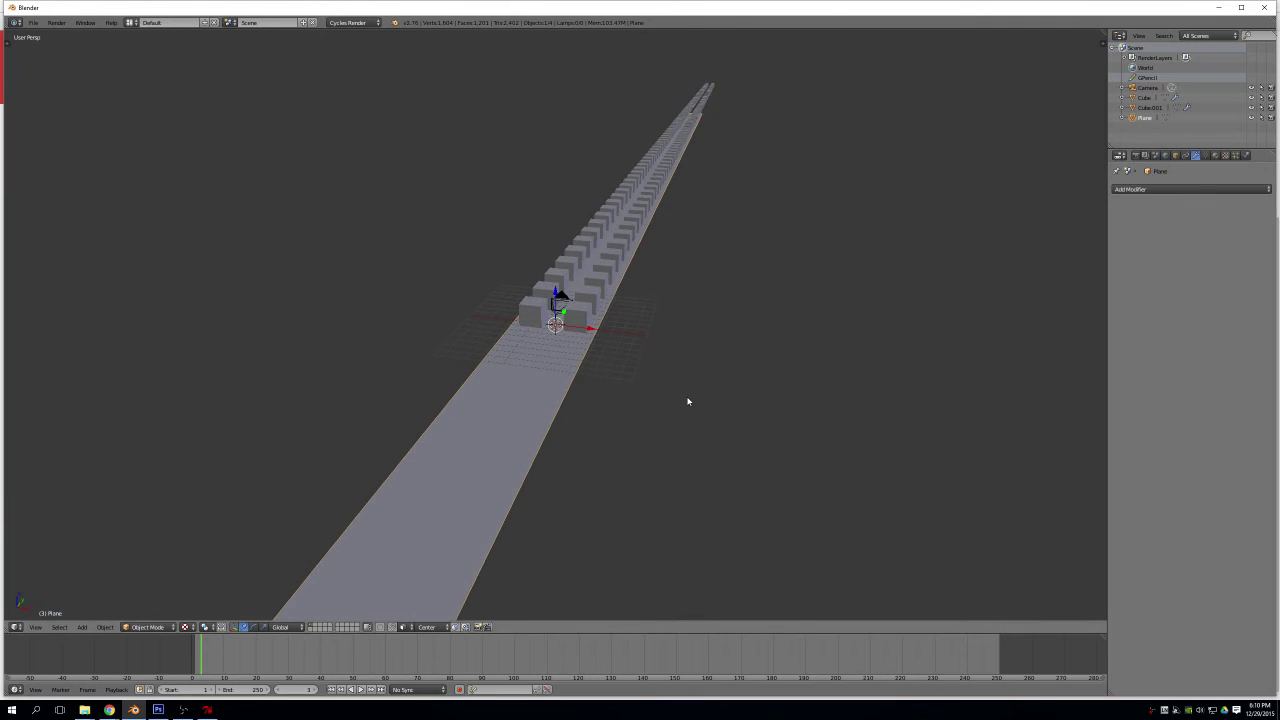
key(g)
key(y)
click(754, 152)
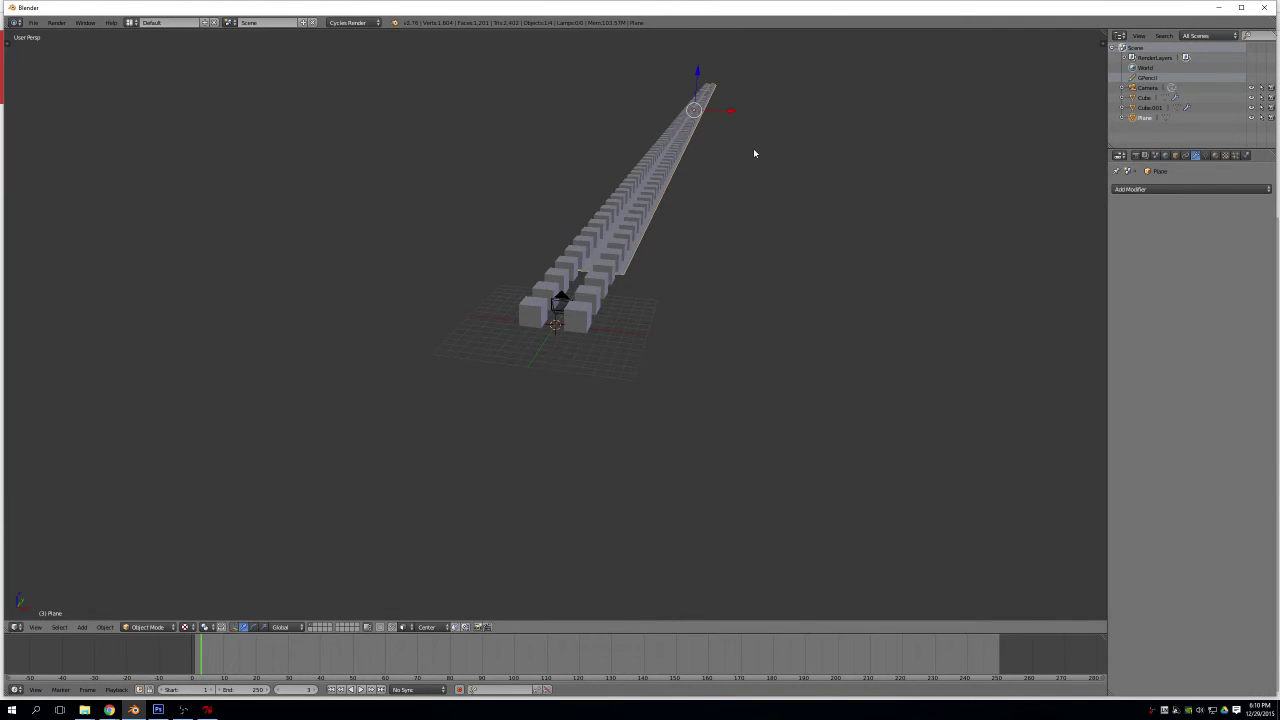
key(s)
key(y)
click(751, 158)
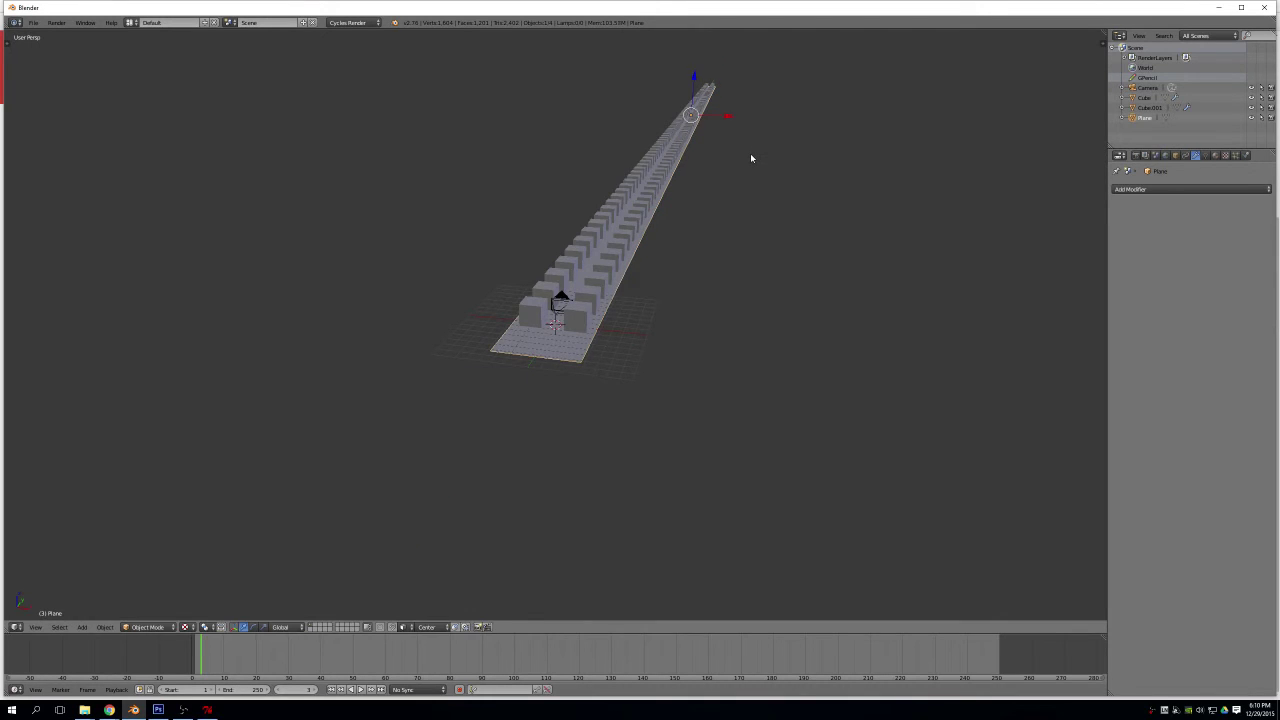
middle_drag(715, 277, 704, 333)
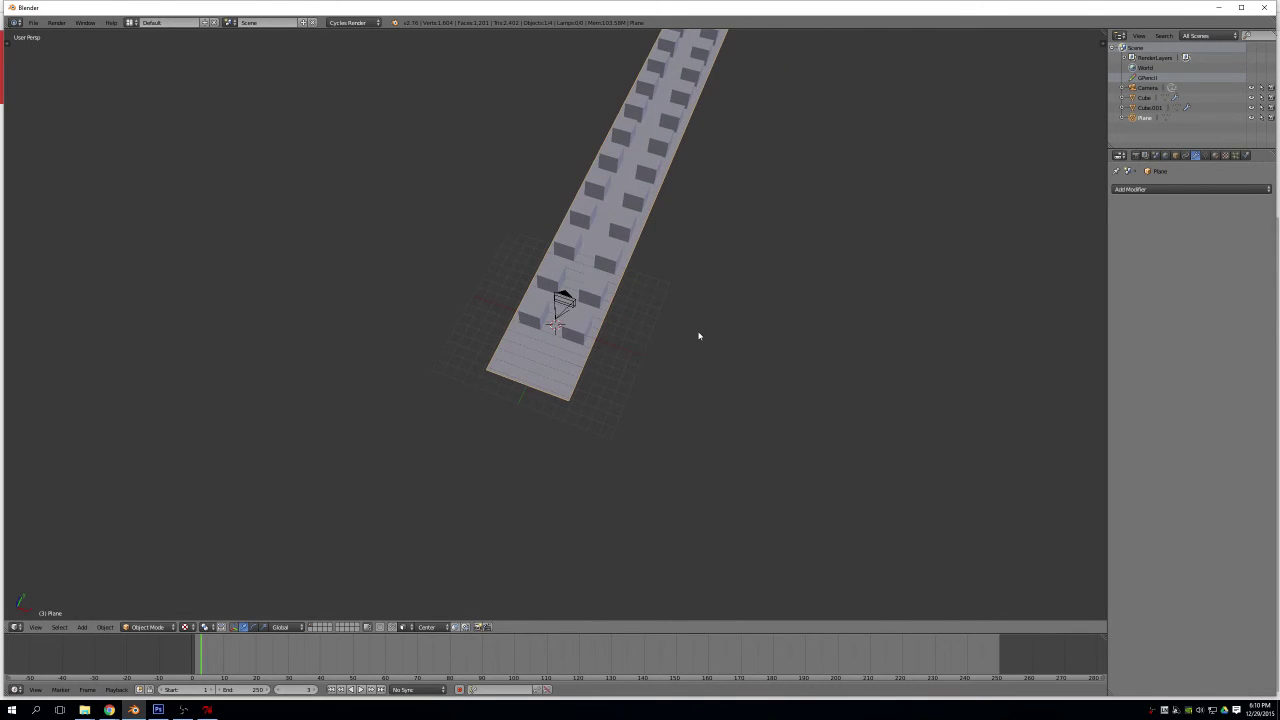
Add a second plane and raise it above the floor strip
key(shift+a)
click(733, 335)
key(g)
key(z)
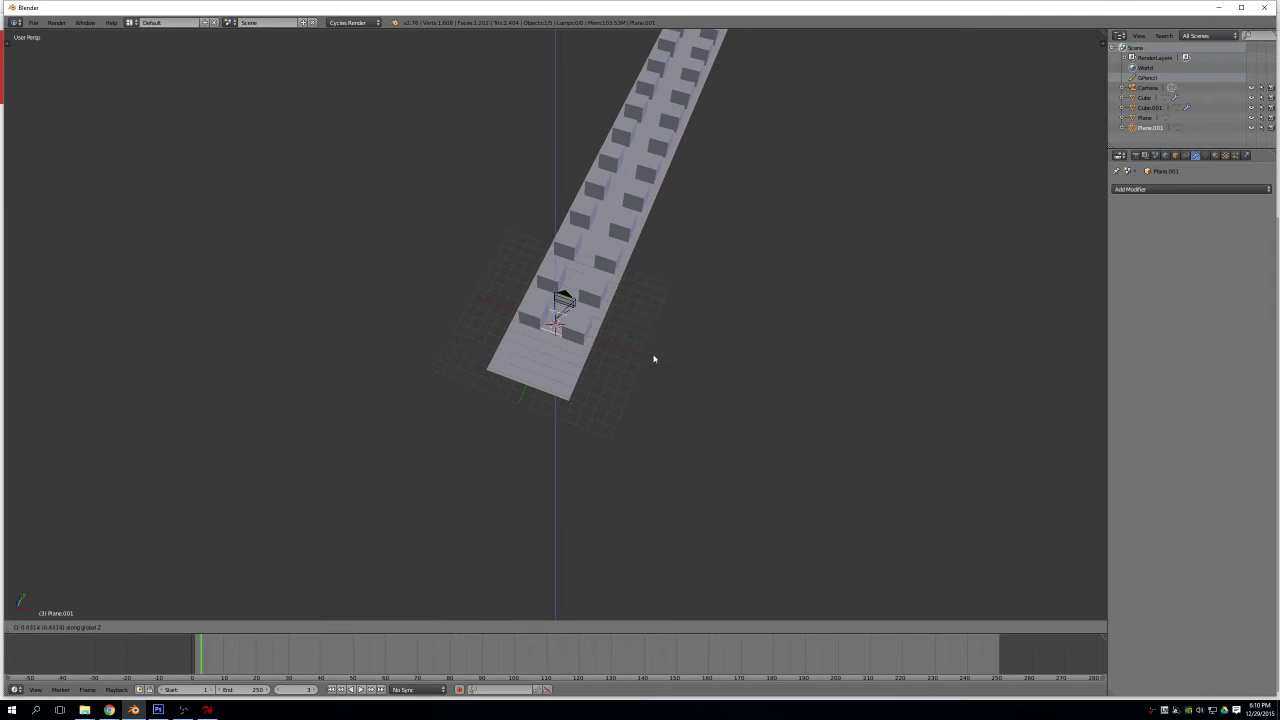
click(760, 354)
mouse_move(760, 354)
middle_down()
mouse_move(736, 289)
mouse_move(737, 348)
mouse_move(749, 351)
middle_up()
Lower the second plane to the right height and slide it further along Y
key(g)
key(z)
click(751, 421)
middle_drag(751, 421, 706, 397)
key(g)
key(y)
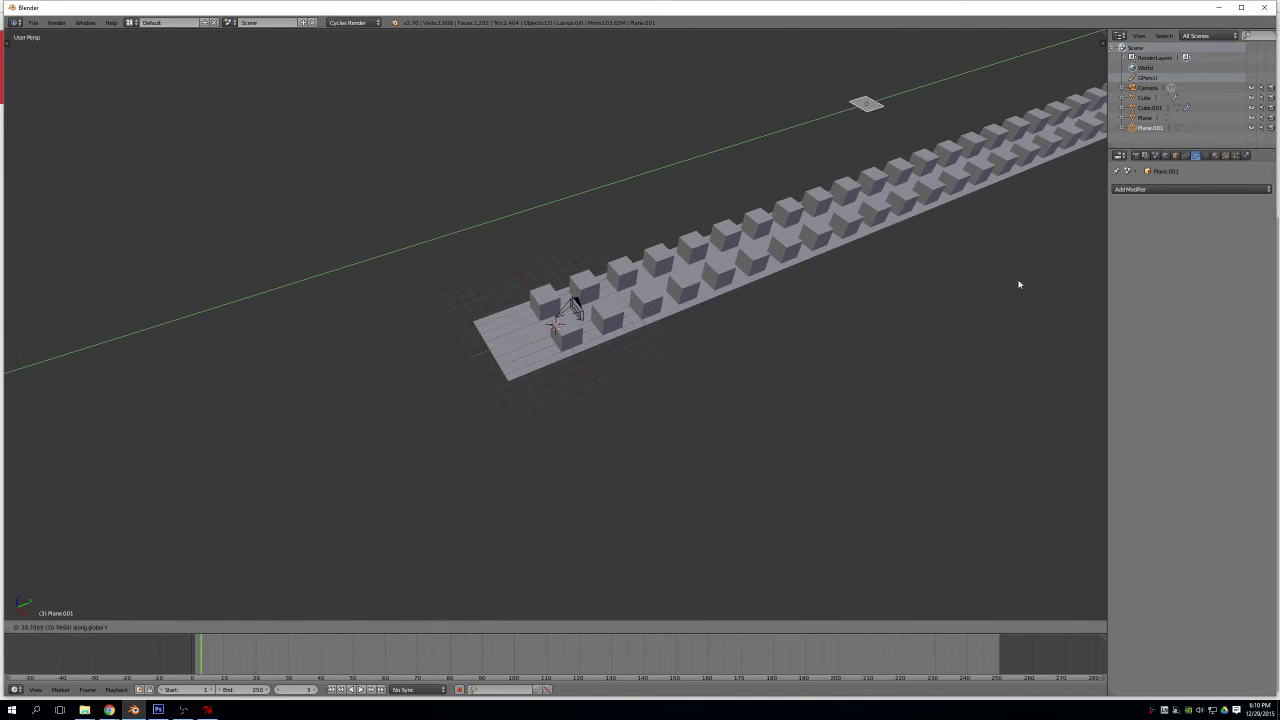
click(1000, 294)
middle_drag(1000, 294, 1040, 280)
Create a new material named LightMat on the upper plane
click(1215, 156)
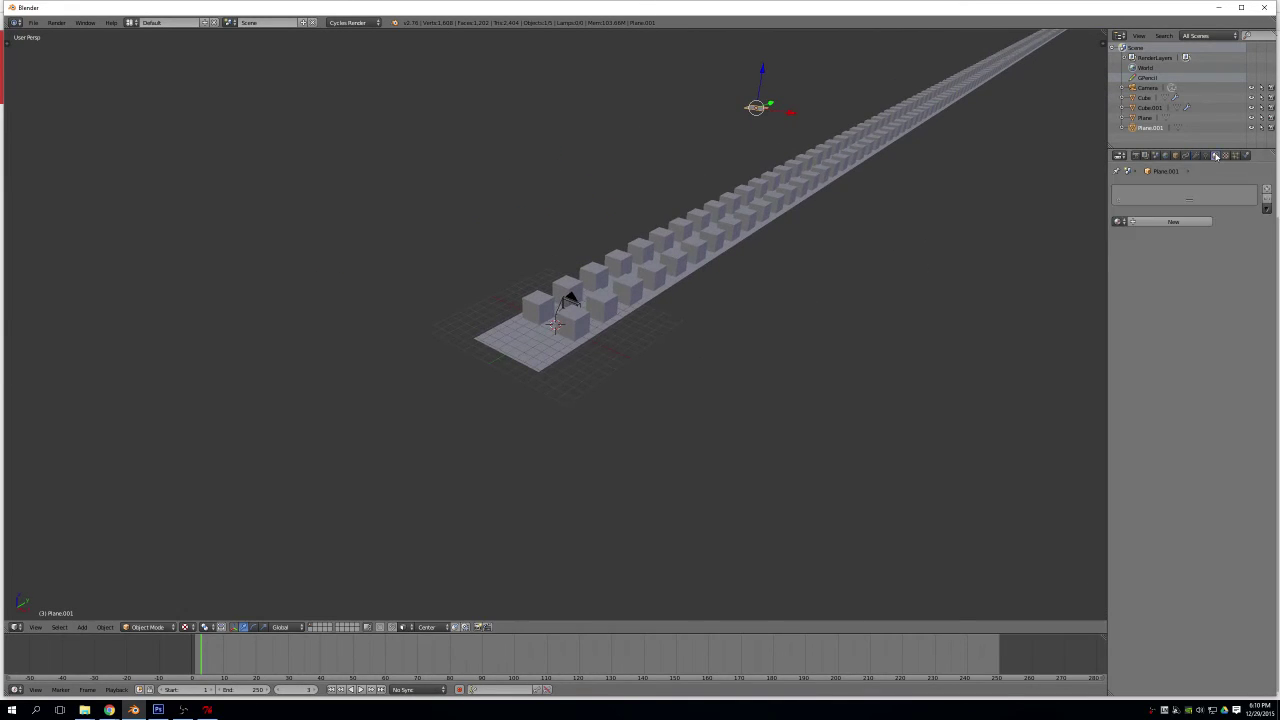
click(1175, 221)
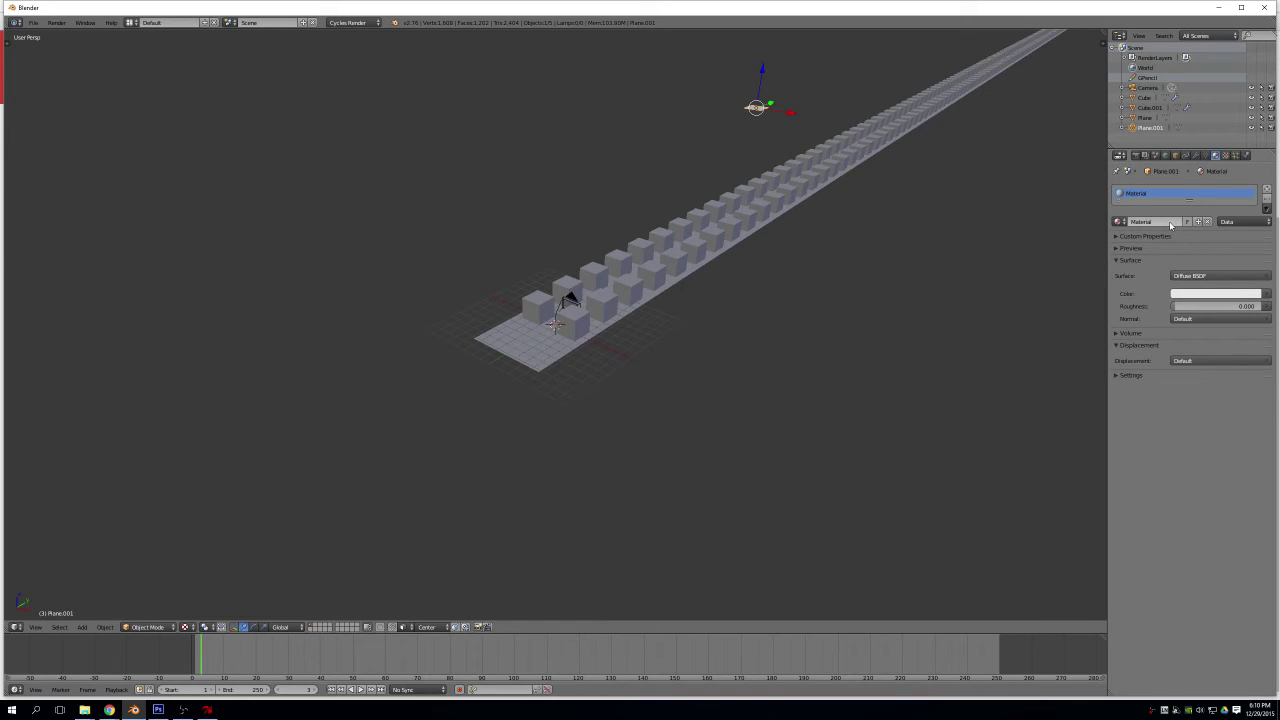
click(1171, 224)
text(LightMat)
key(Return)
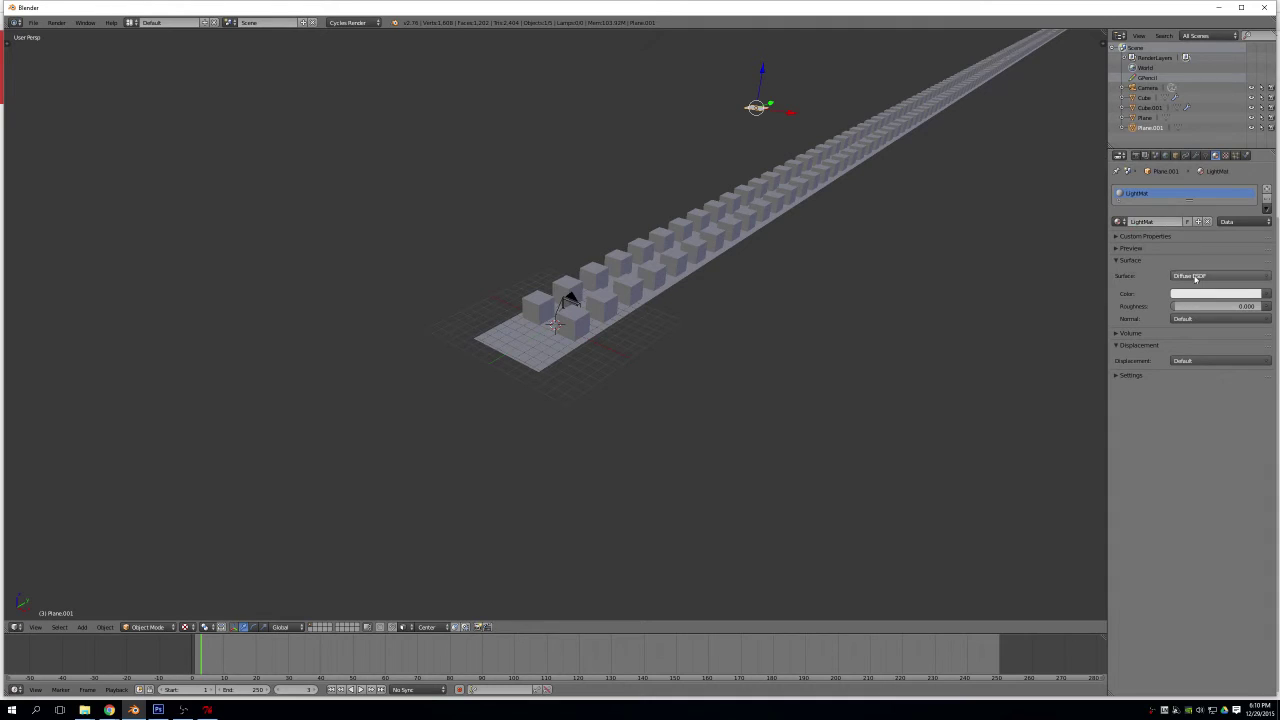
Make LightMat an Emission shader with strength about 2, and lower the render resolution percentage
click(1195, 276)
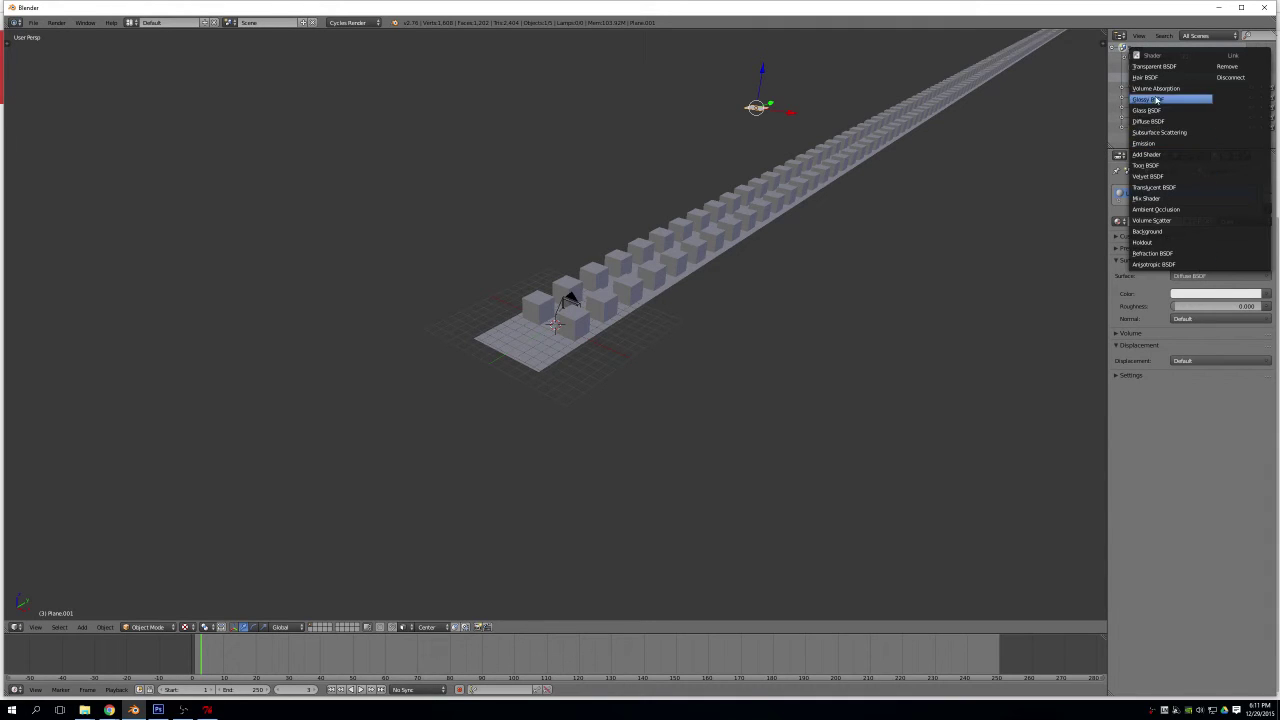
click(1145, 143)
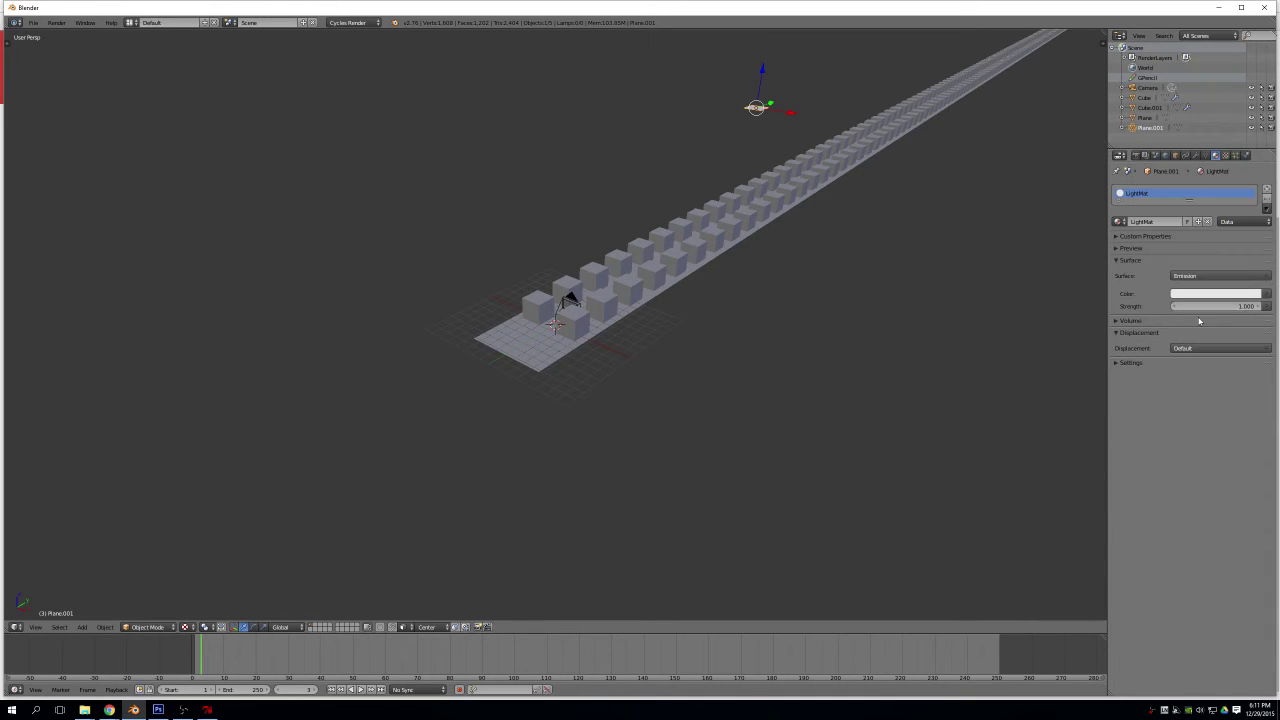
drag(1205, 310, 1225, 310)
click(1135, 155)
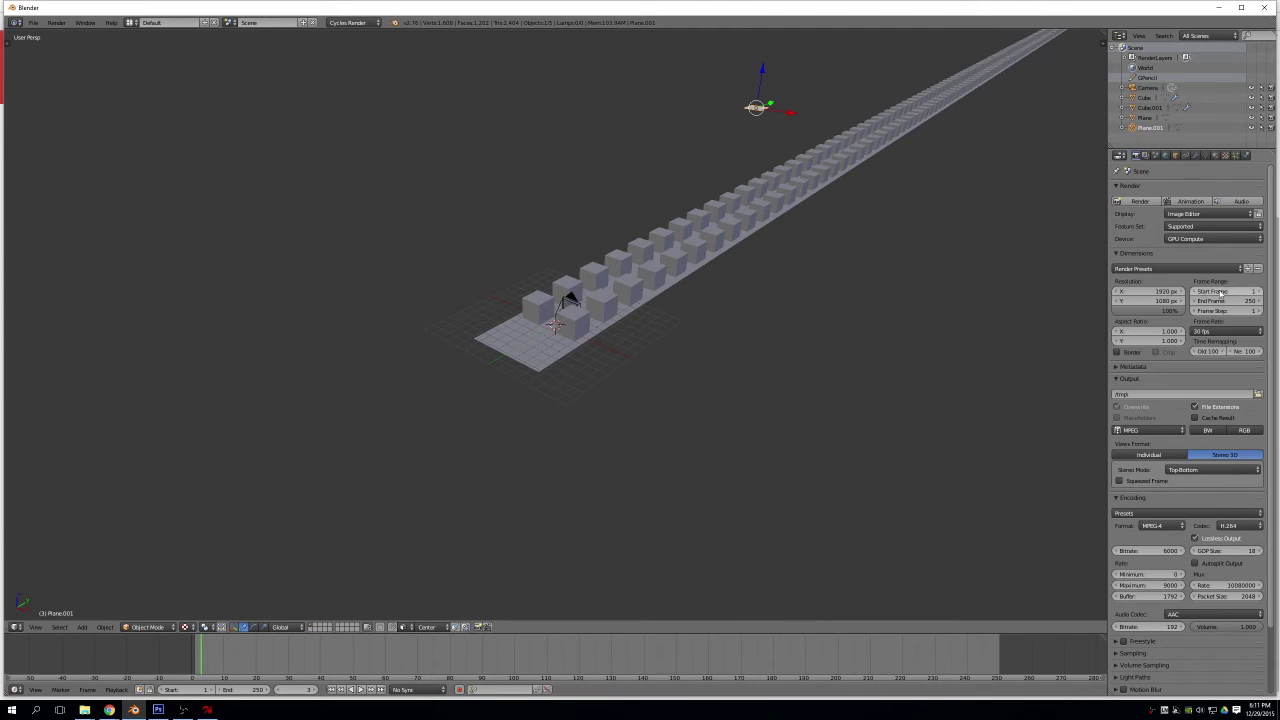
drag(1165, 310, 1046, 328)
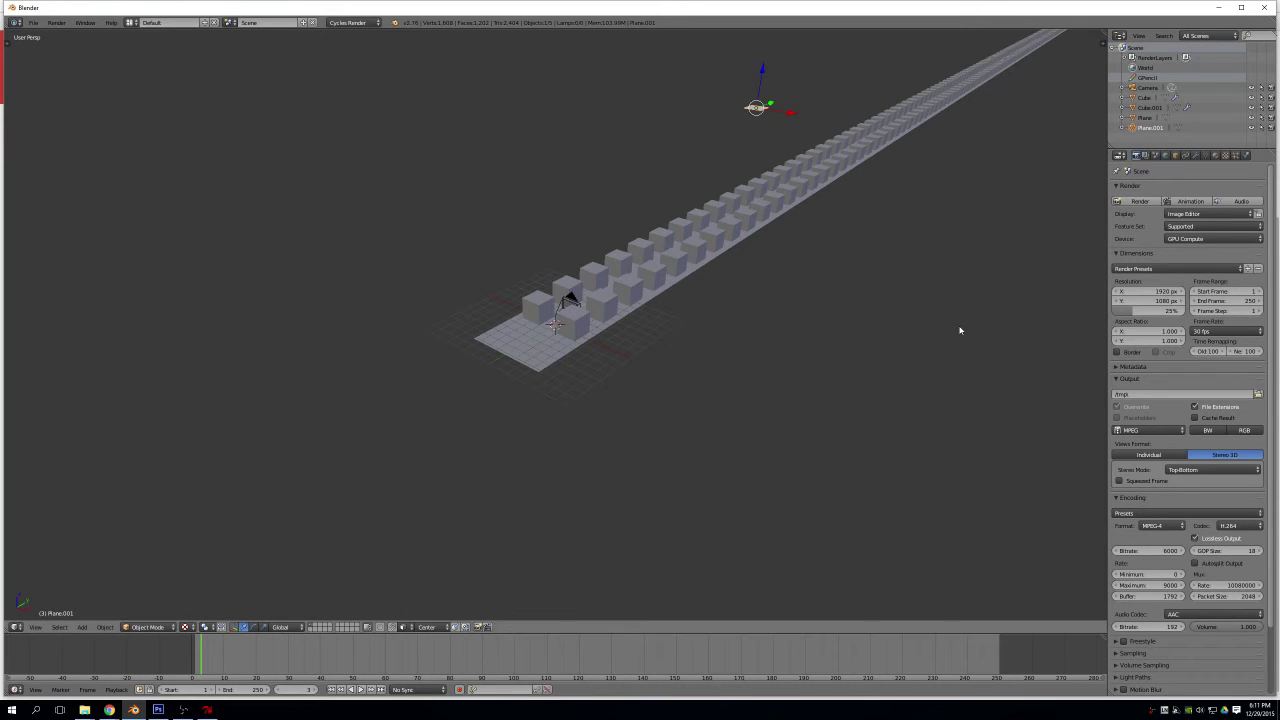
Run a test render of the stereo panorama and return to the cube rows
key(F12)
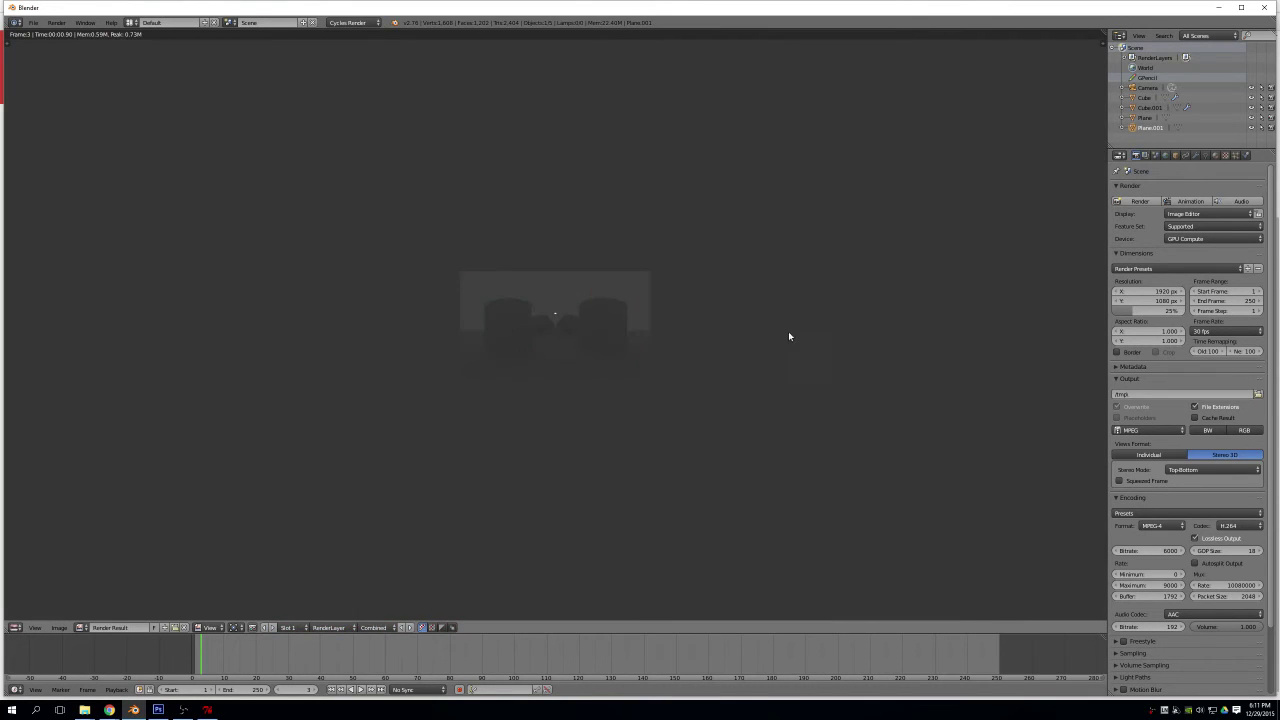
scroll(788, 337, up, 8)
scroll(791, 337, down, 5)
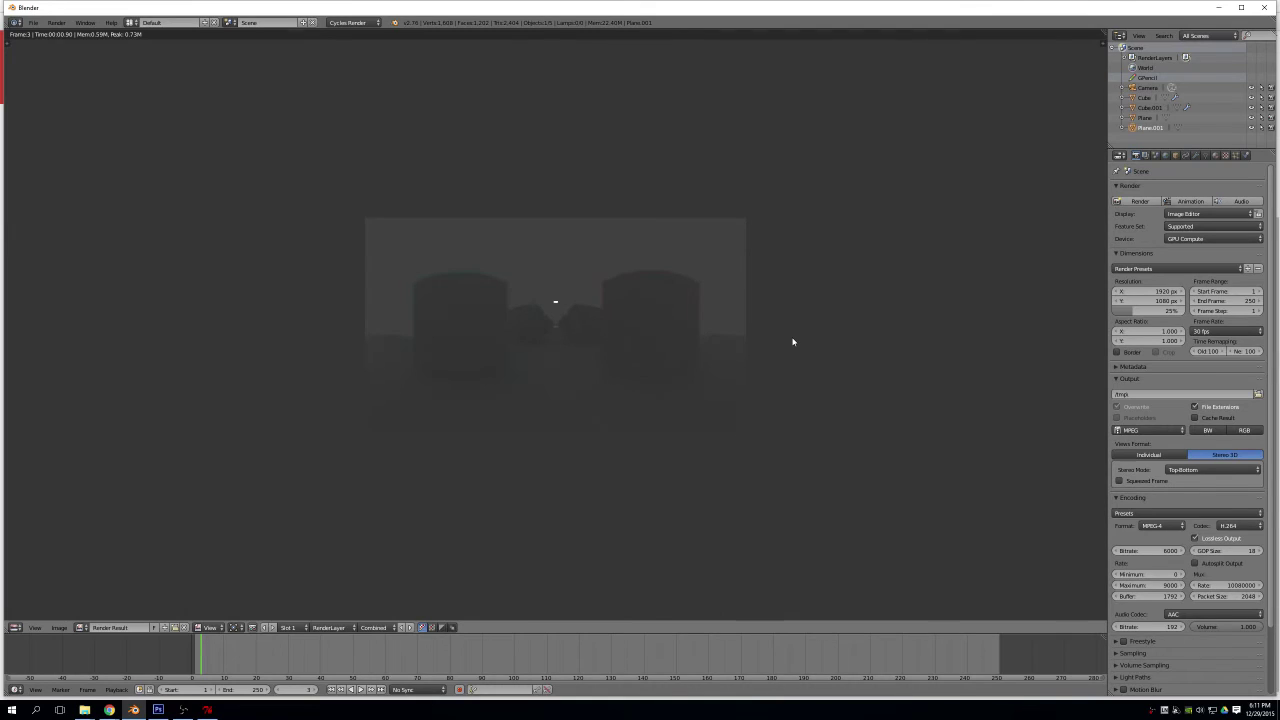
key(Escape)
mouse_move(766, 317)
middle_down()
mouse_move(766, 334)
mouse_move(780, 309)
middle_up()
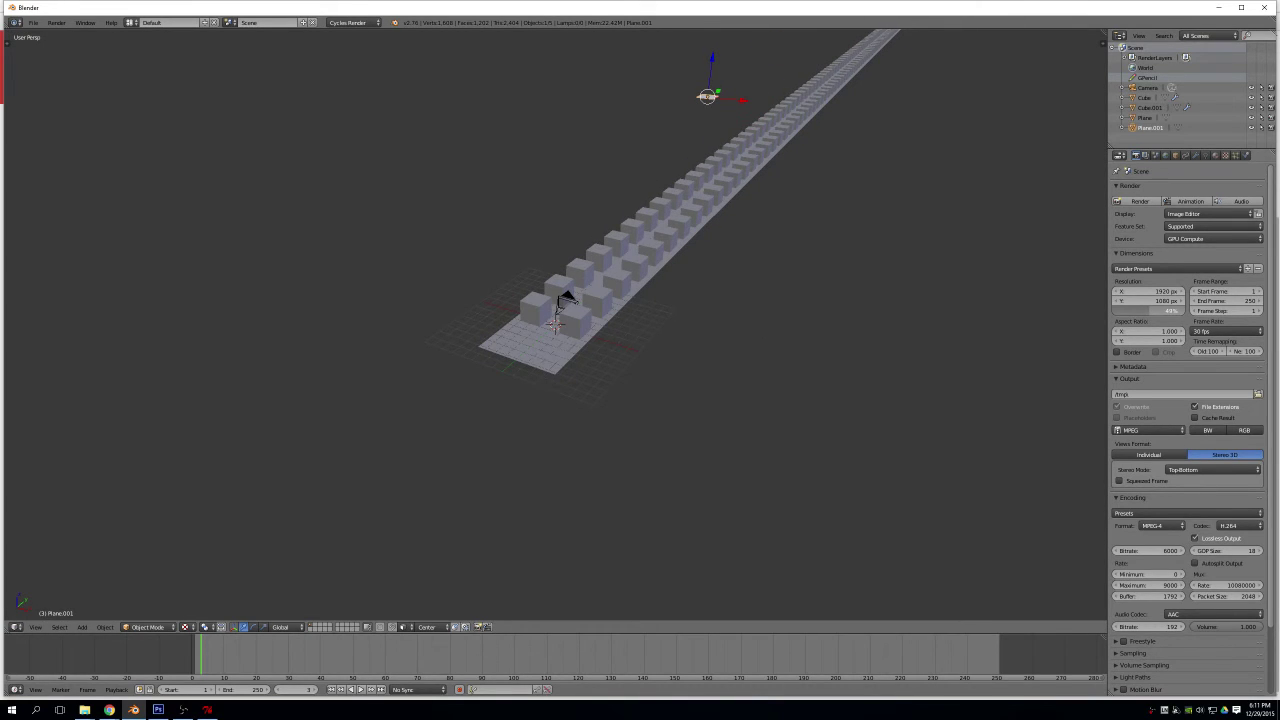
Set the render resolution to 50% and check a second test render
drag(1150, 310, 1149, 314)
key(F12)
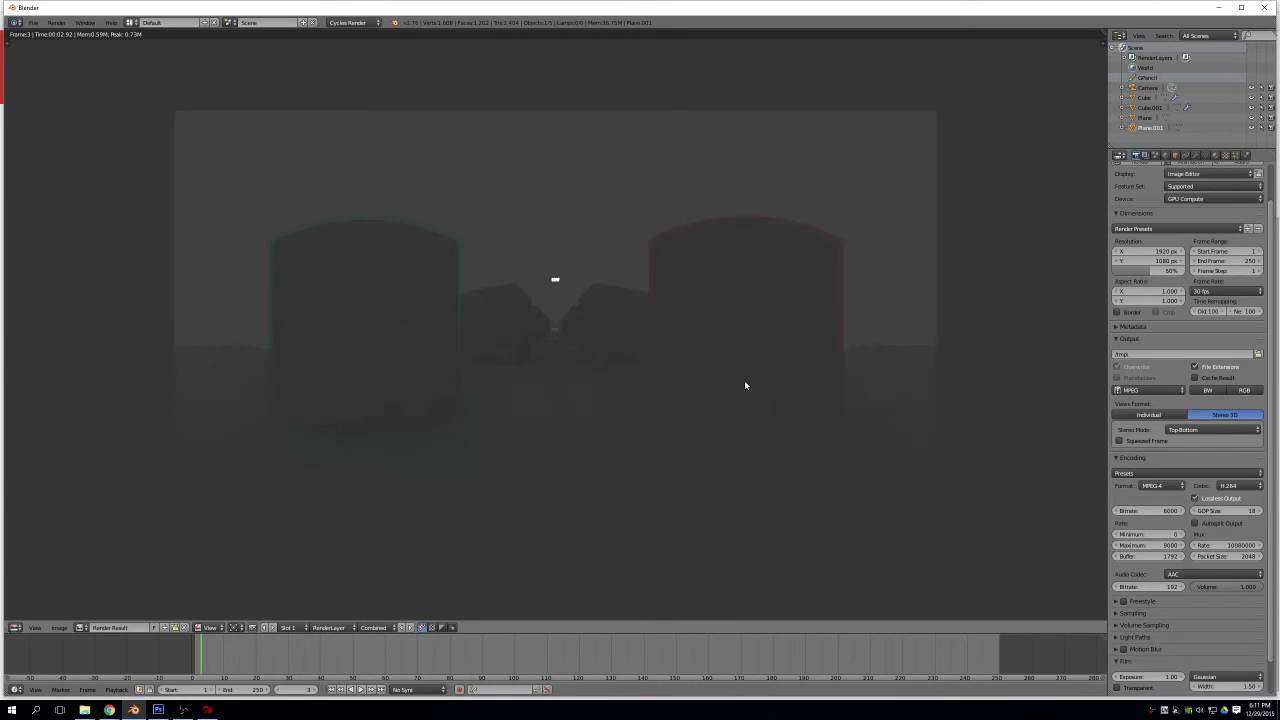
key(Escape)
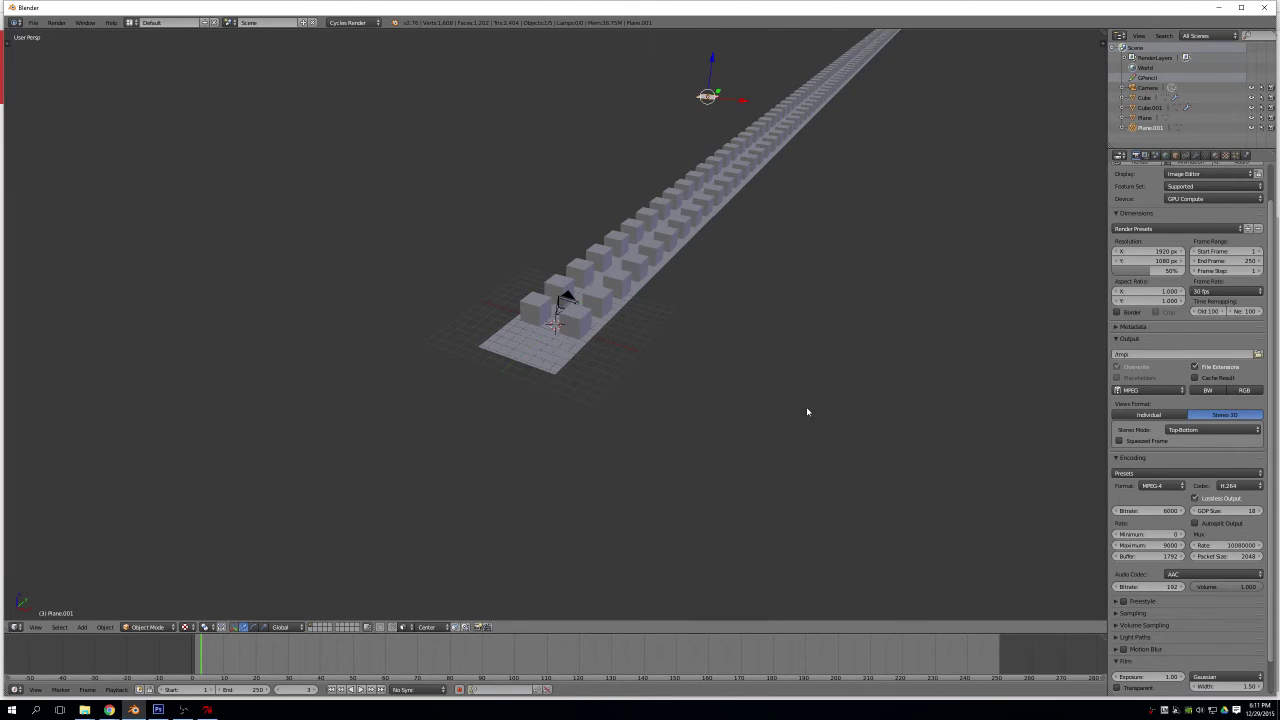
Select the camera and keyframe its location only at frame 1
middle_drag(805, 409, 802, 435)
right_click(568, 304)
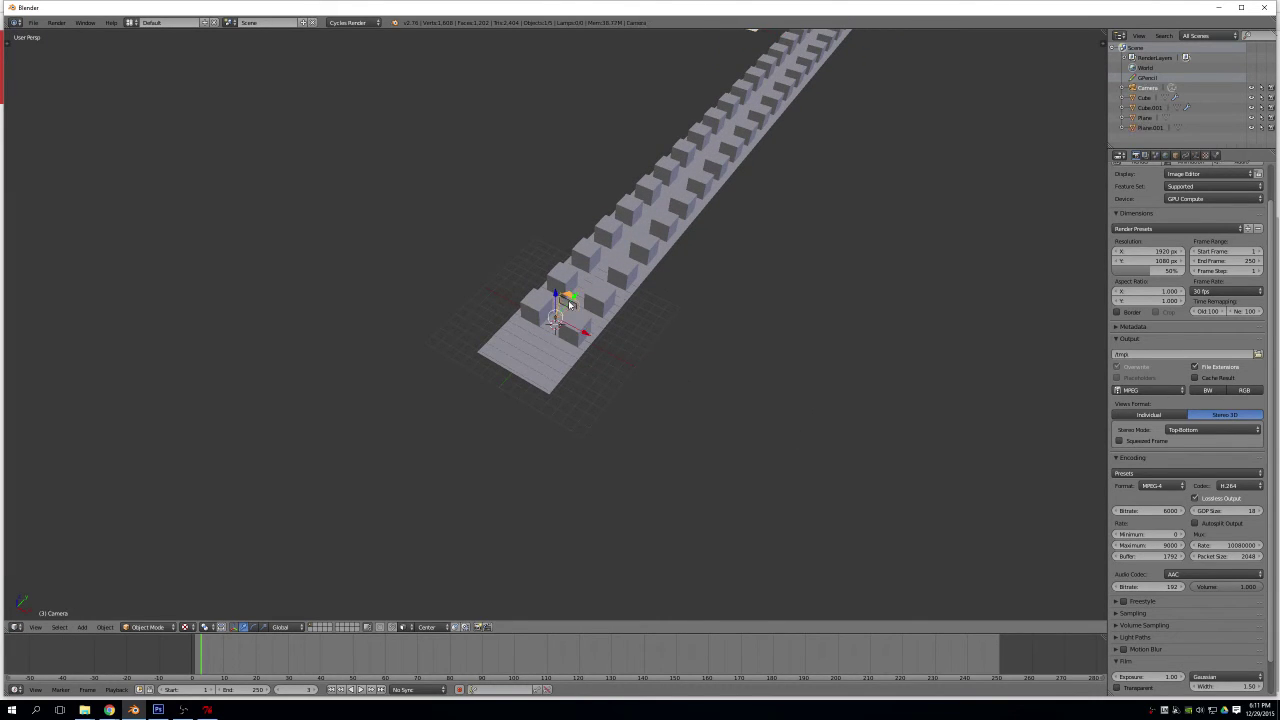
click(199, 658)
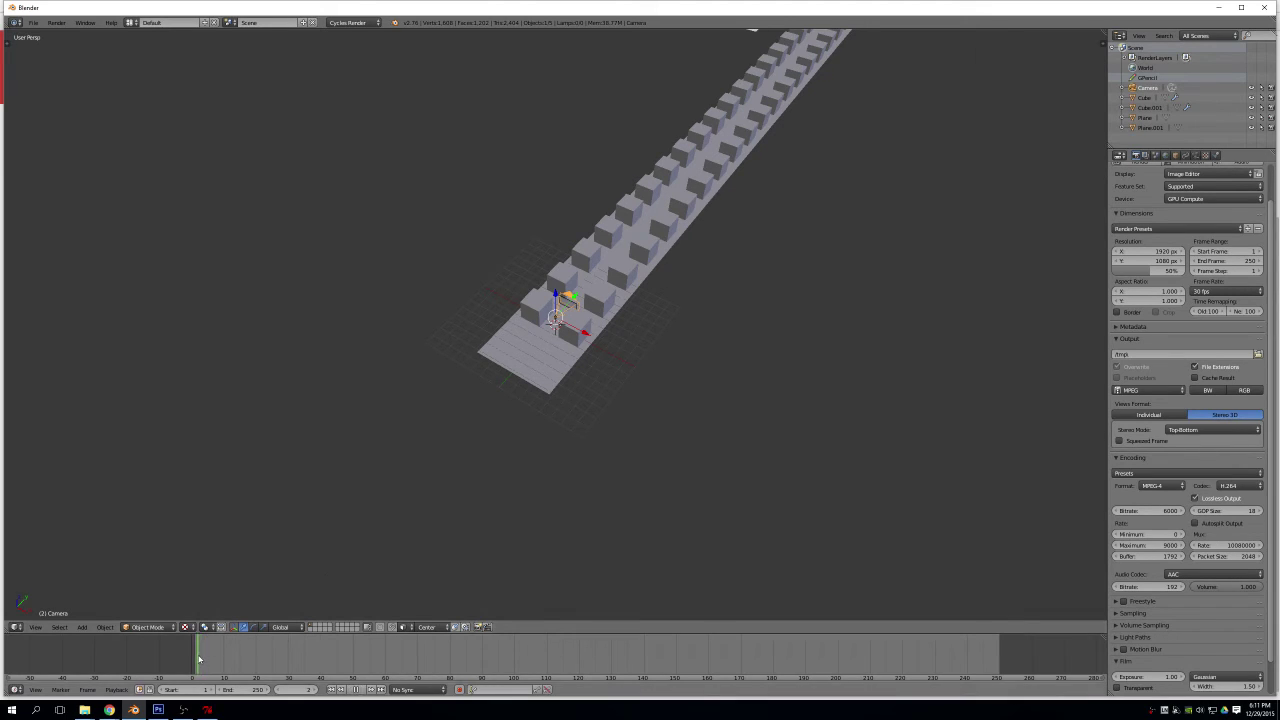
click(502, 689)
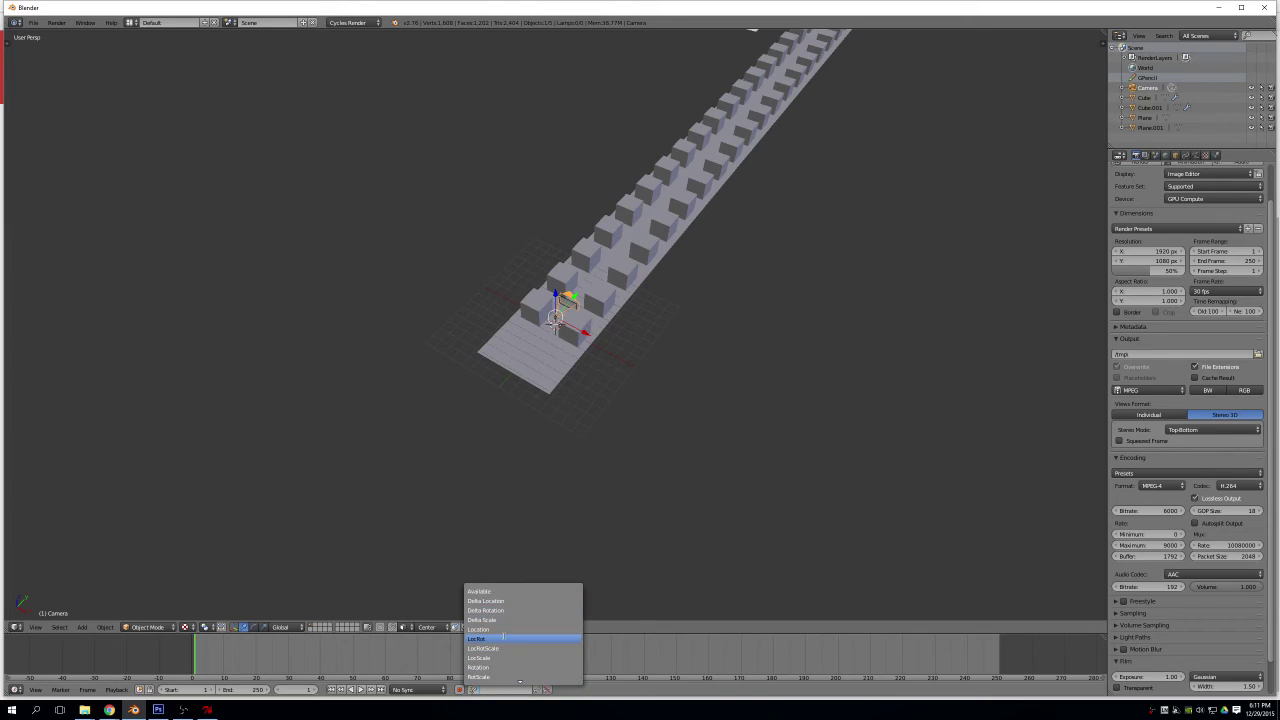
click(500, 629)
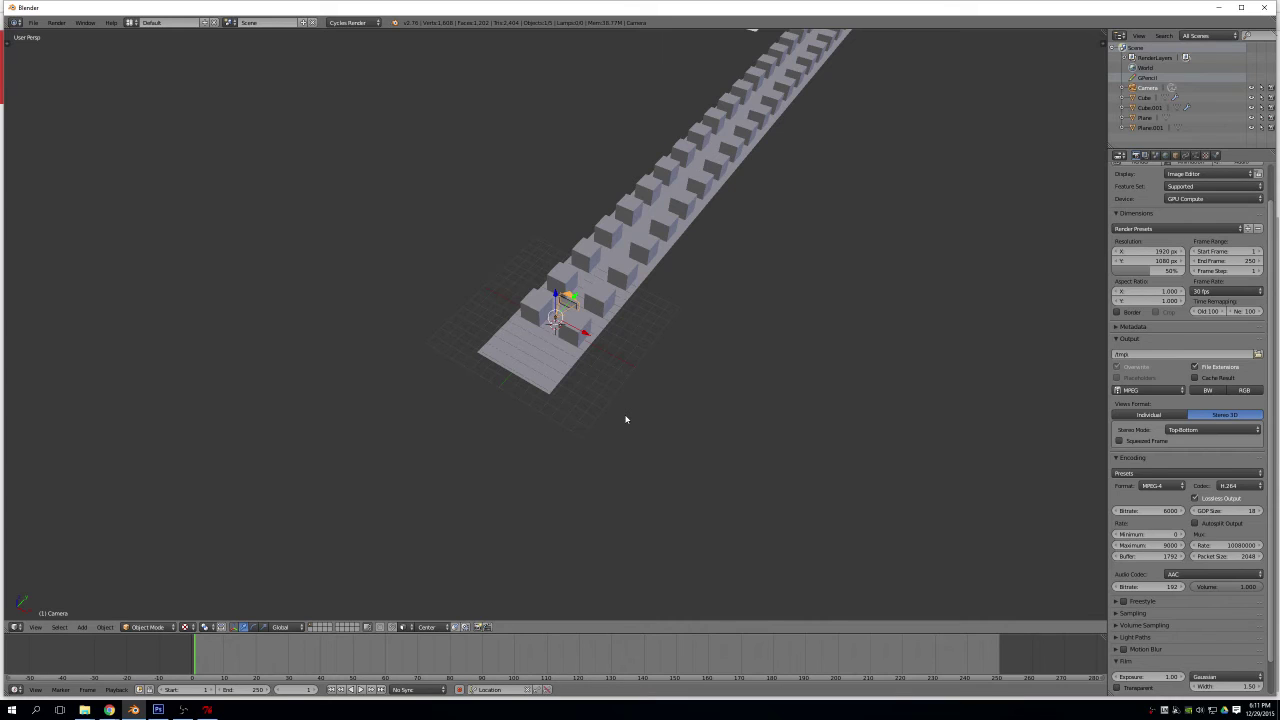
key(i)
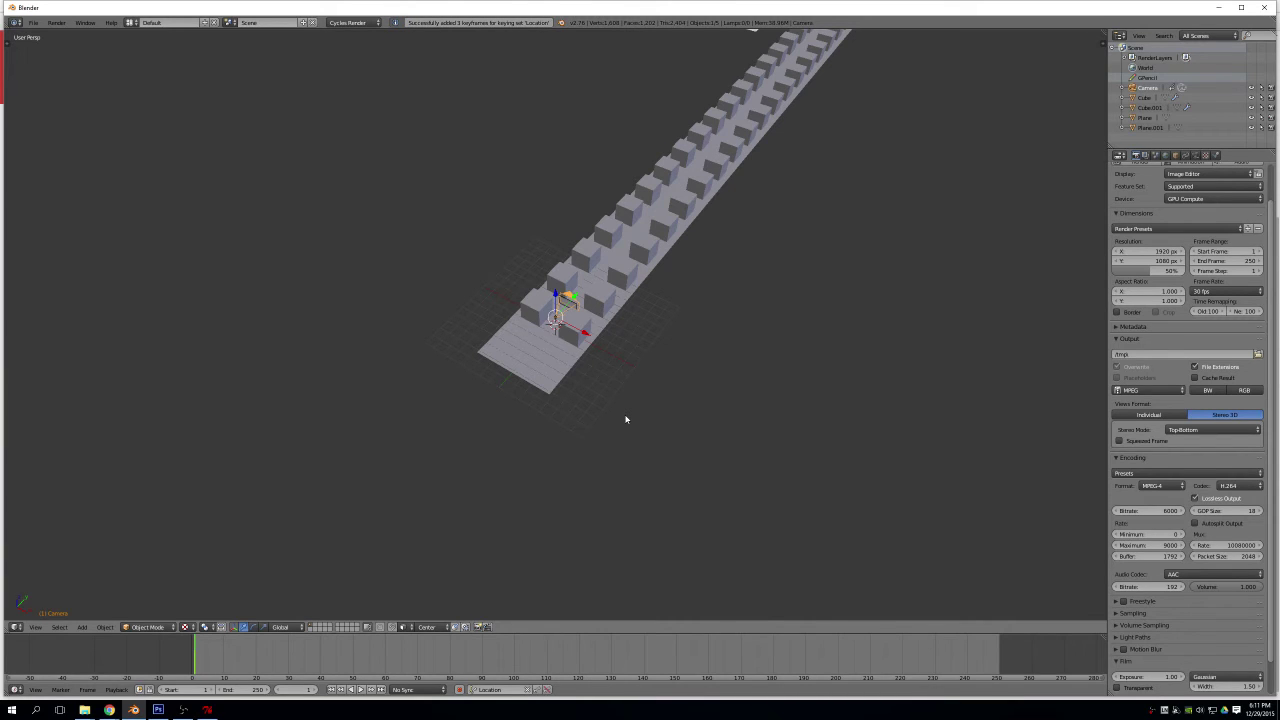
At a later frame, move the camera along Y down the cube row and keyframe its location
key(g)
key(y)
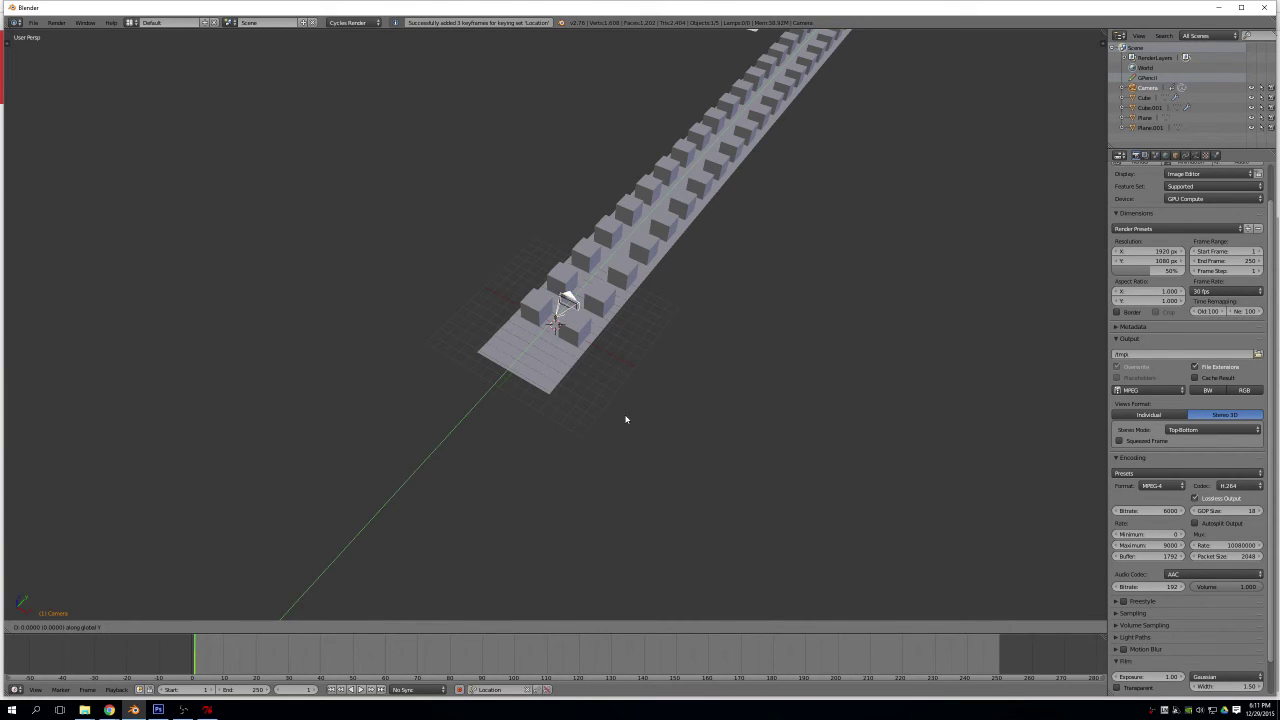
right_click(625, 419)
drag(600, 653, 291, 650)
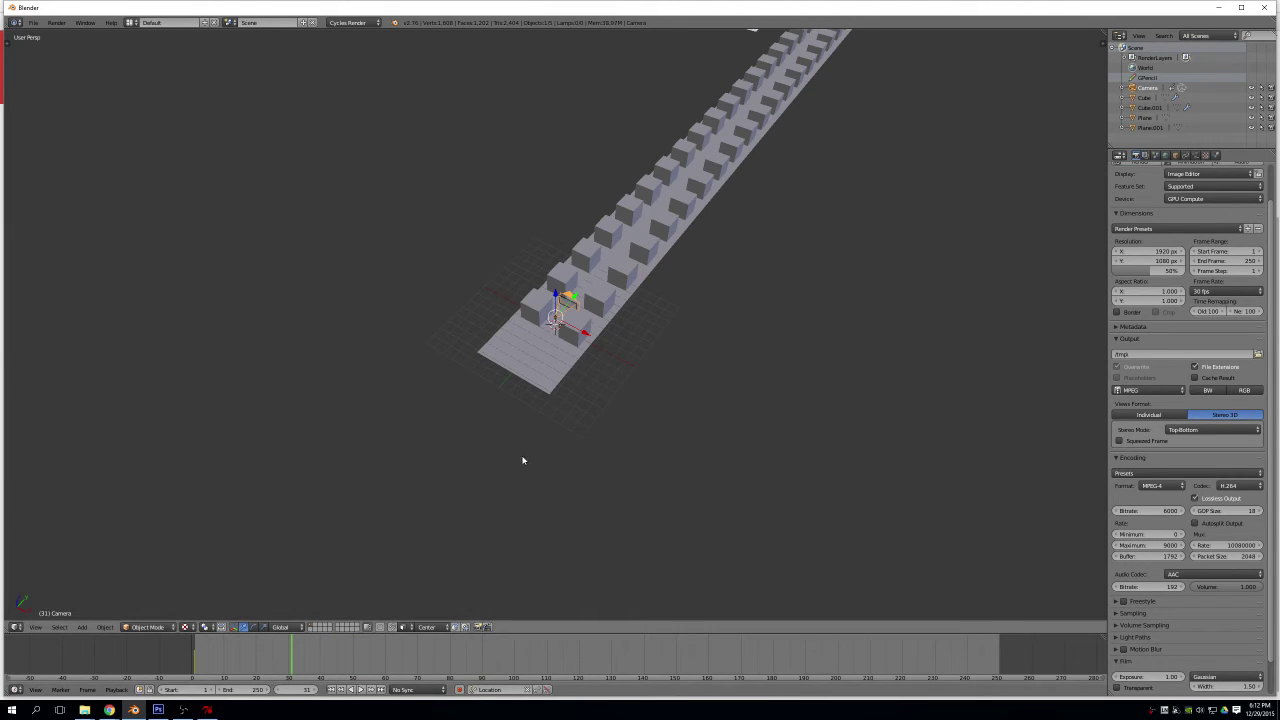
key(g)
key(y)
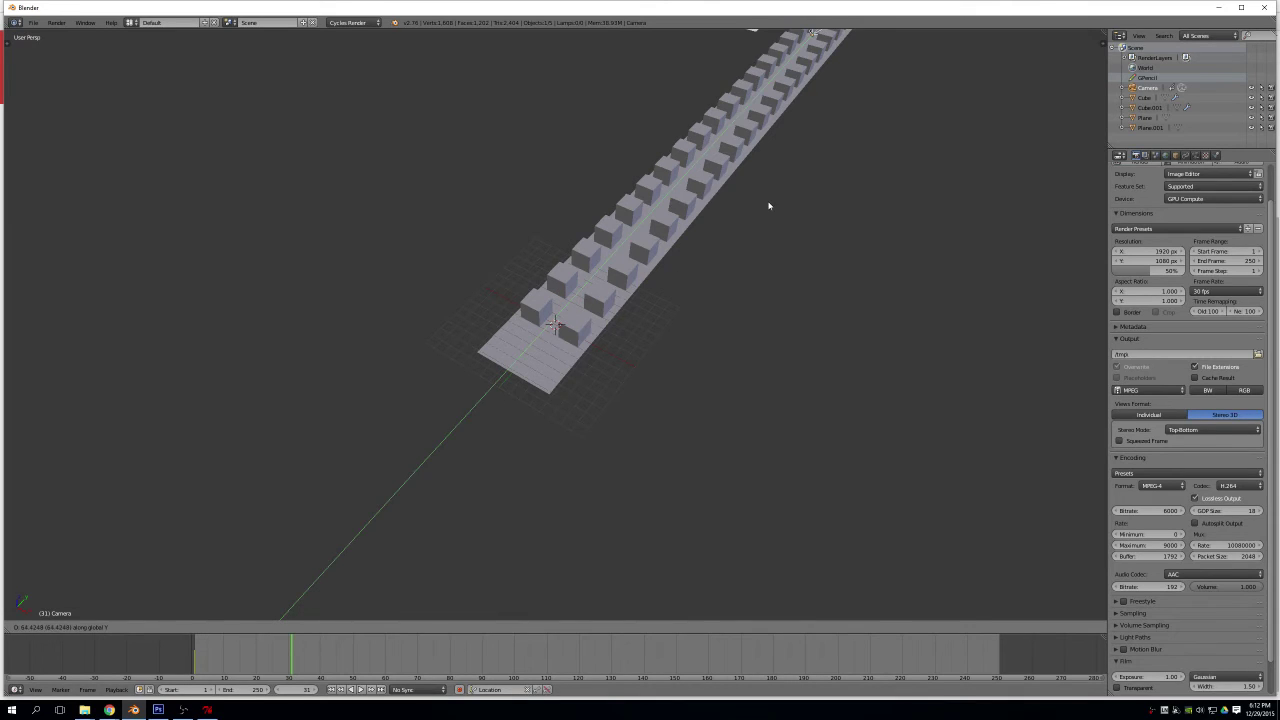
click(795, 170)
scroll(810, 302, down, 2)
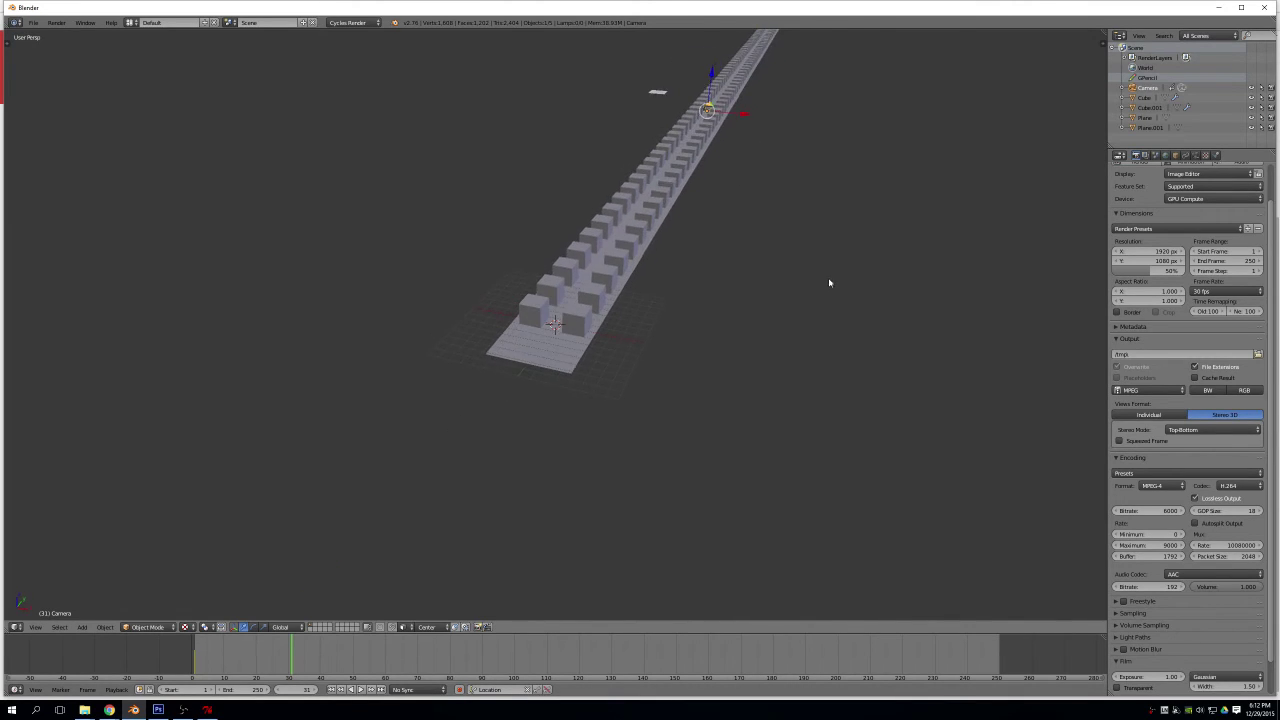
key(g)
key(y)
click(755, 293)
key(i)
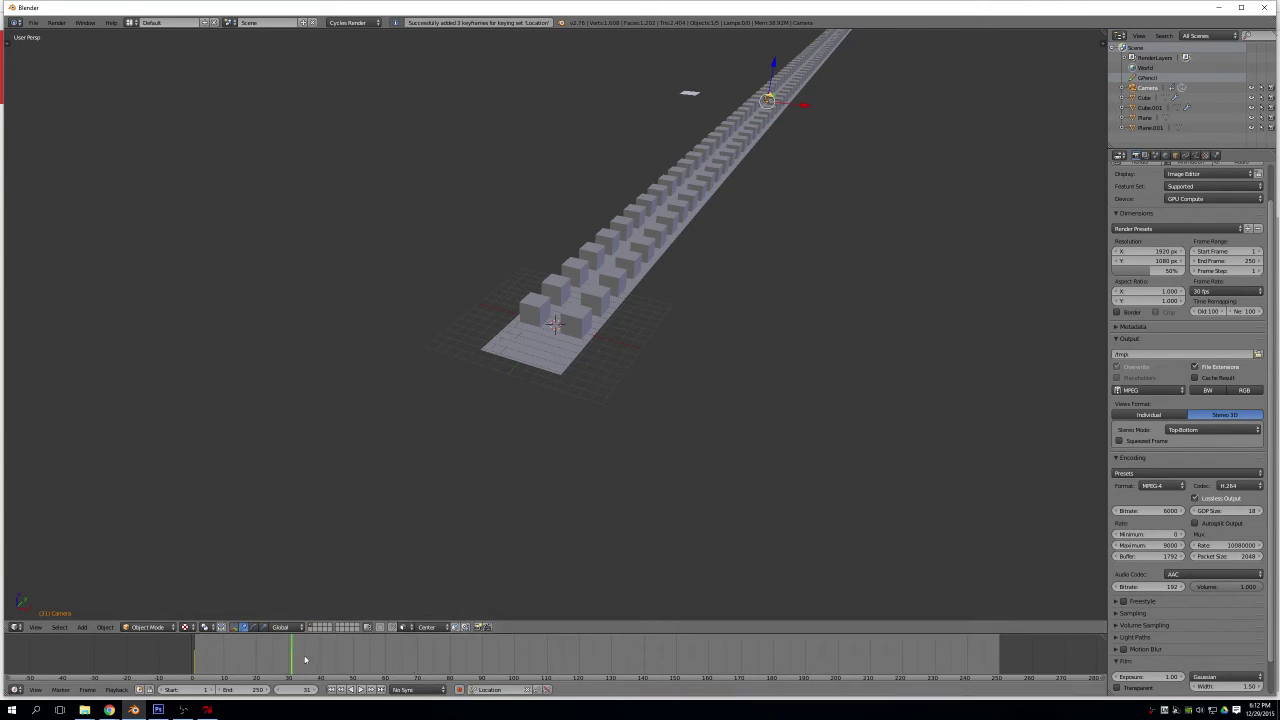
Return to frame 1 and set the animation's end frame to 31
drag(295, 665, 199, 665)
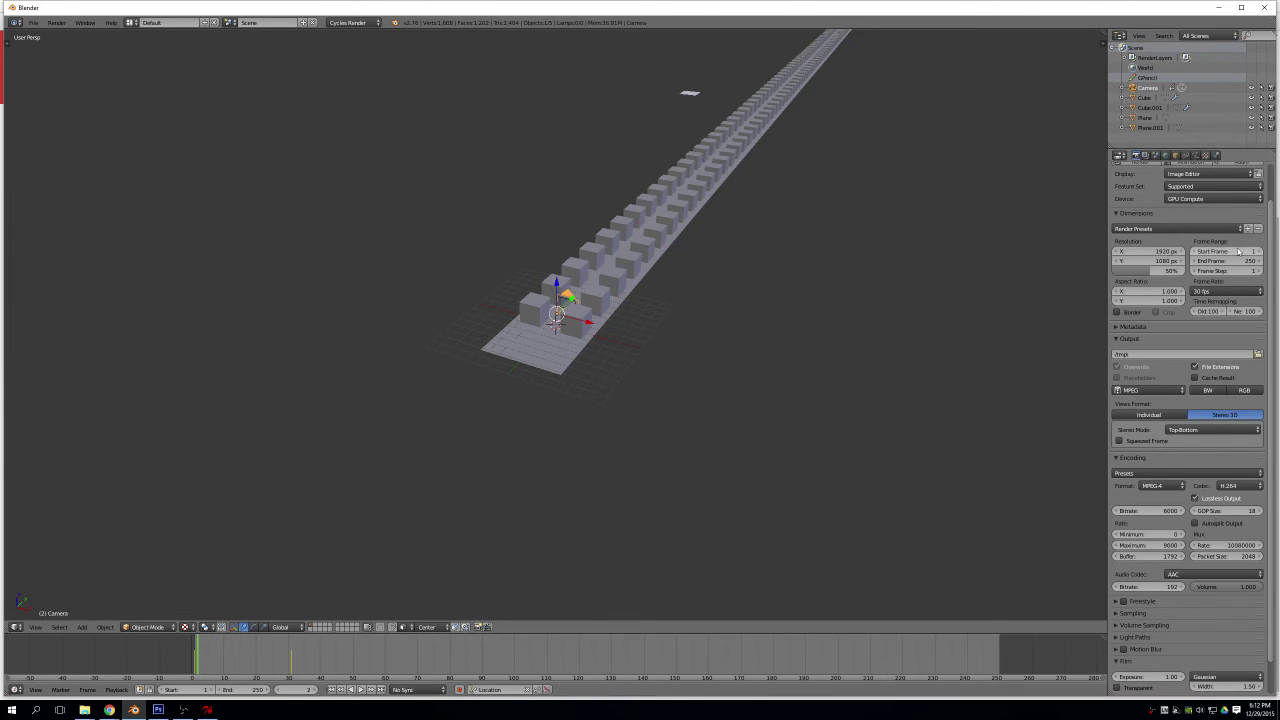
scroll(1190, 300, up, 2)
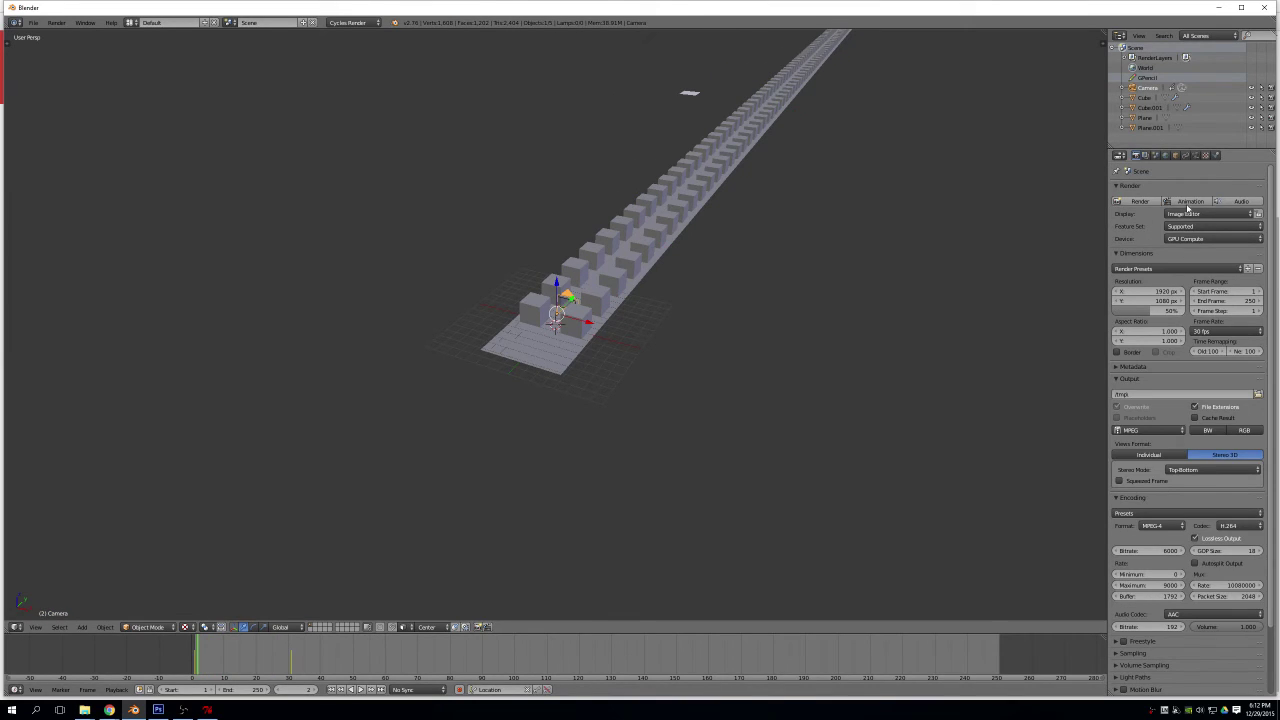
click(1235, 301)
key(Return)
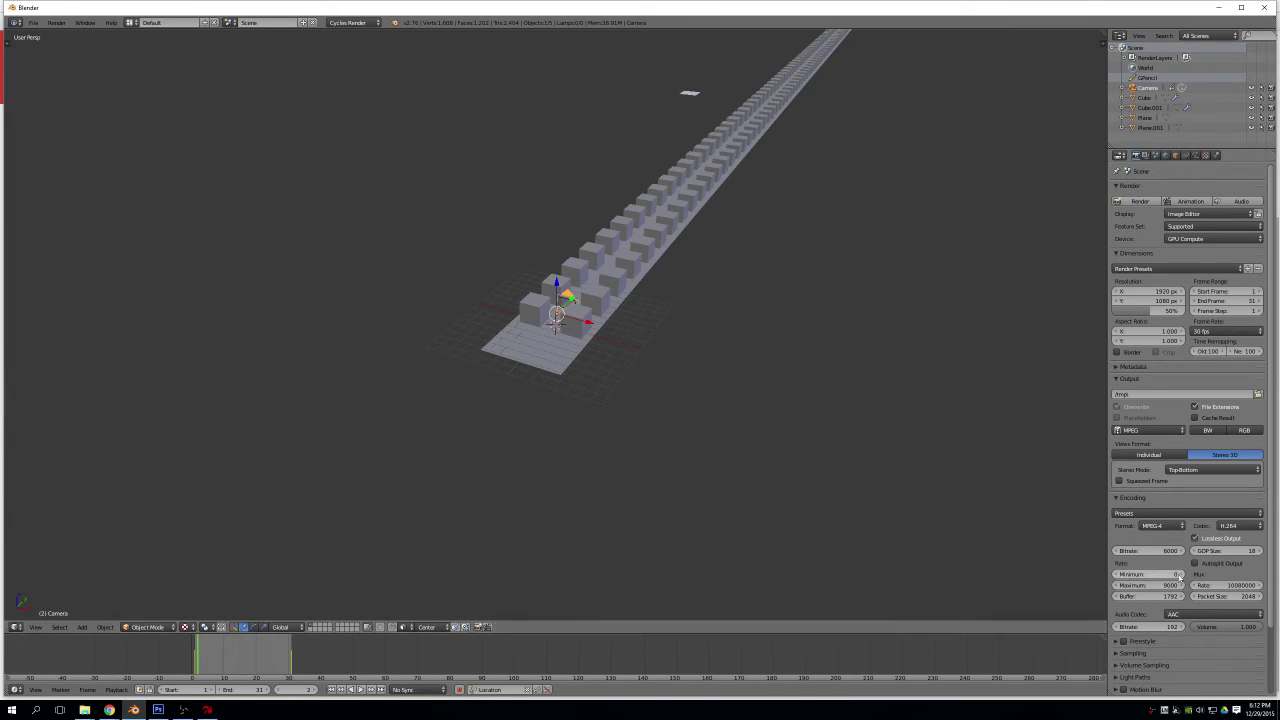
Copy the D:\tmp\vrvideo path from File Explorer into Blender's Output path field
scroll(1218, 577, down, 3)
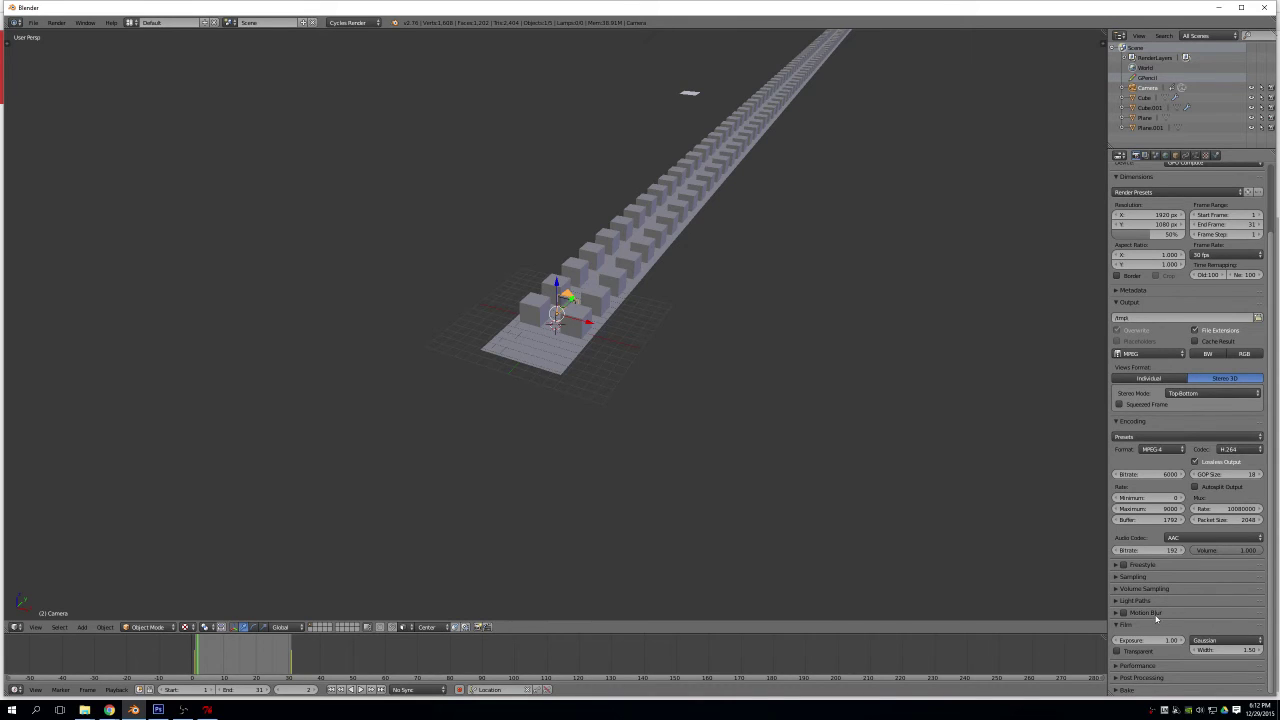
scroll(1173, 594, up, 3)
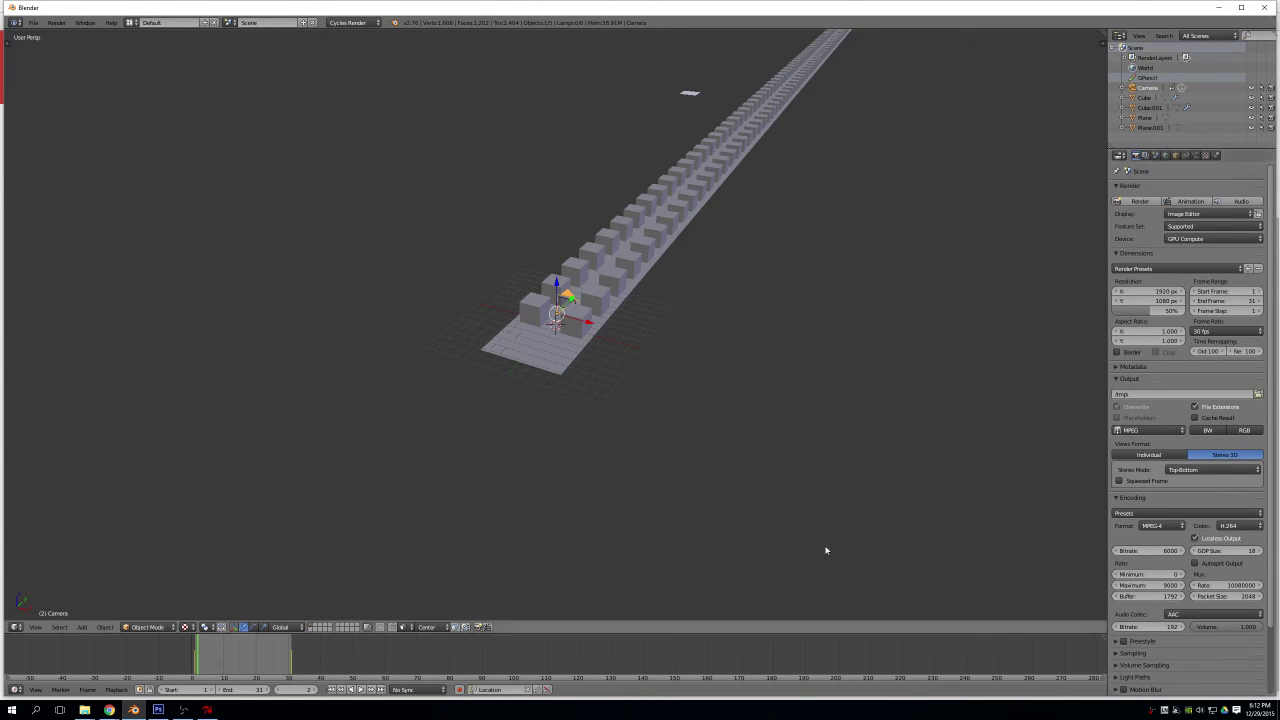
click(86, 710)
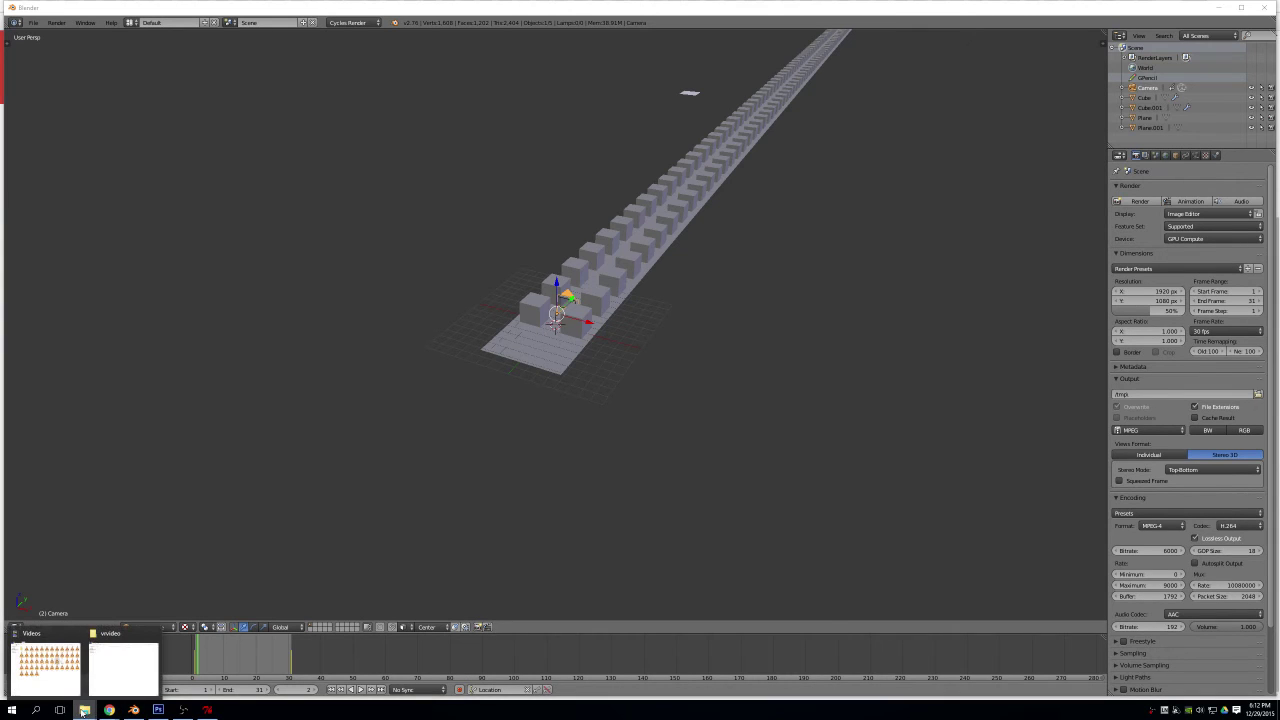
click(95, 680)
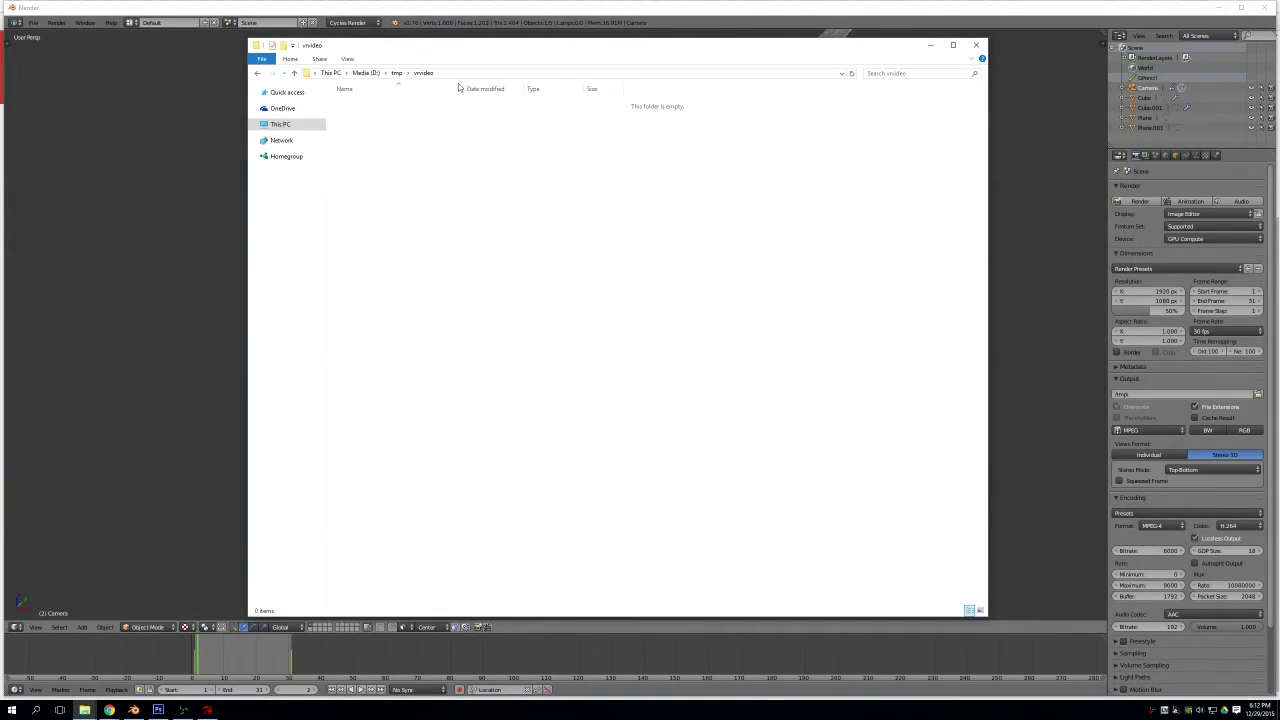
click(448, 73)
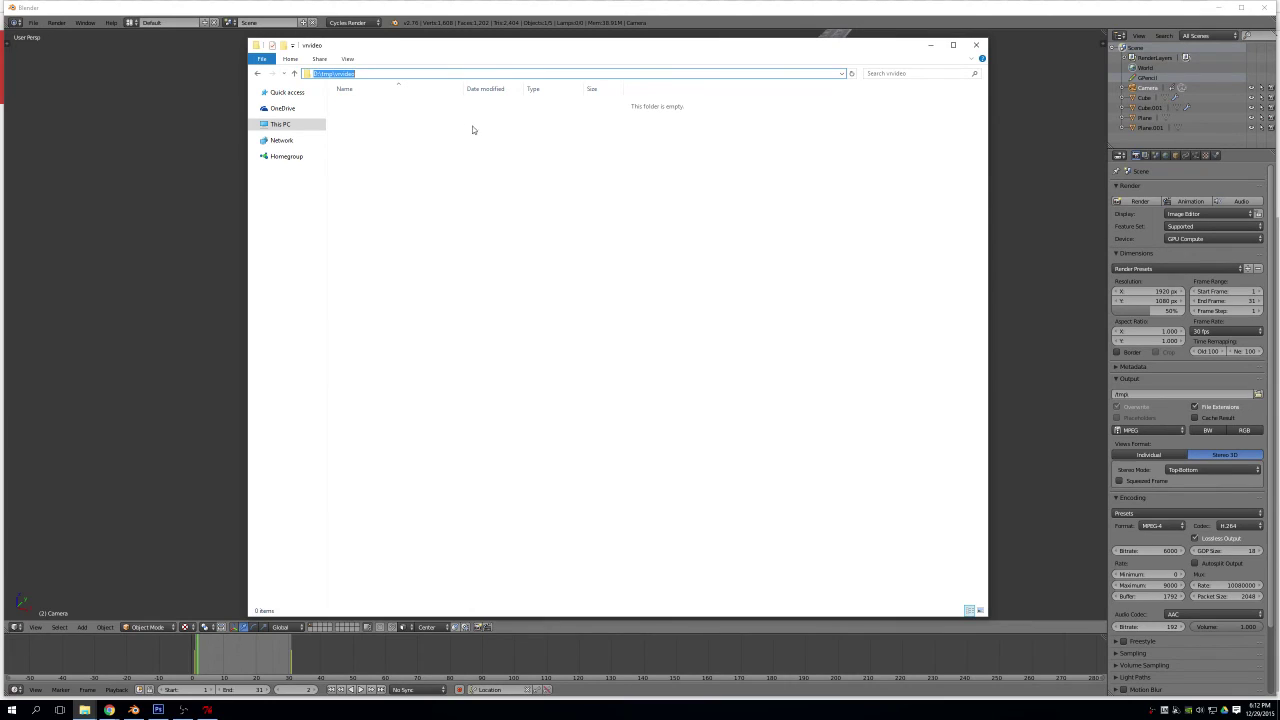
click(1164, 395)
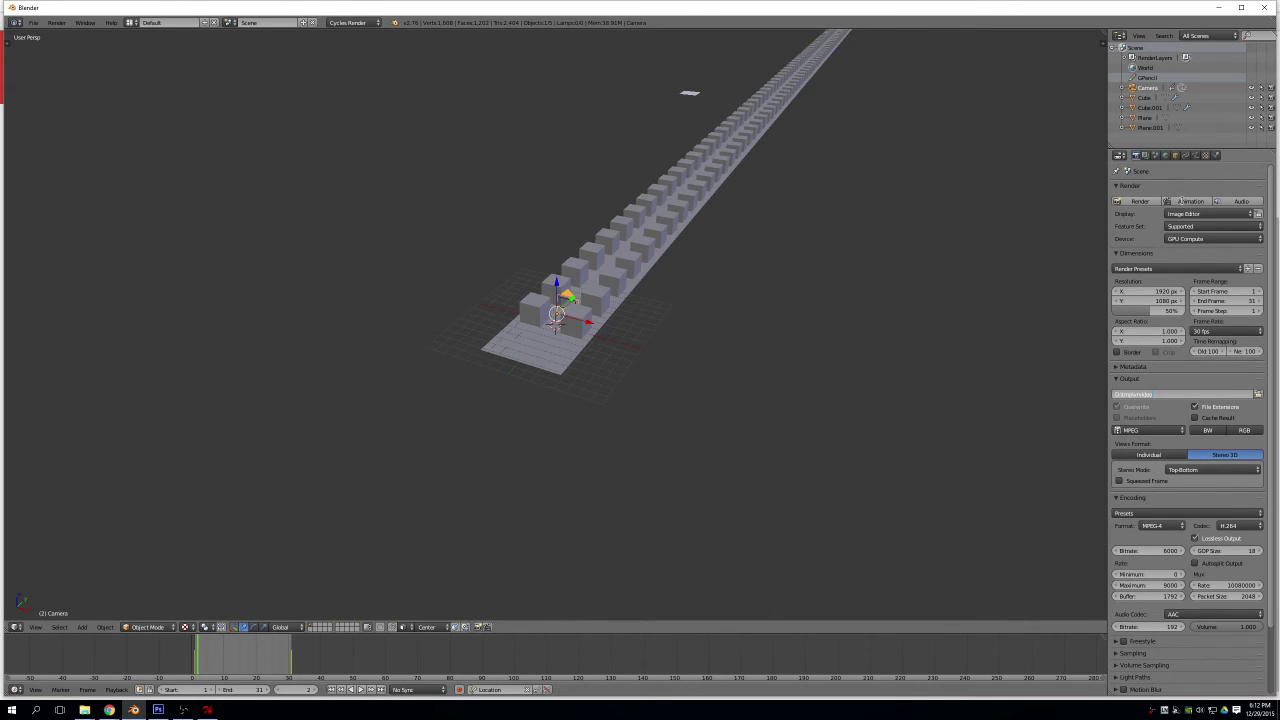
Render the 31-frame animation to video.mp4 and switch to the vrvideo folder
click(1186, 202)
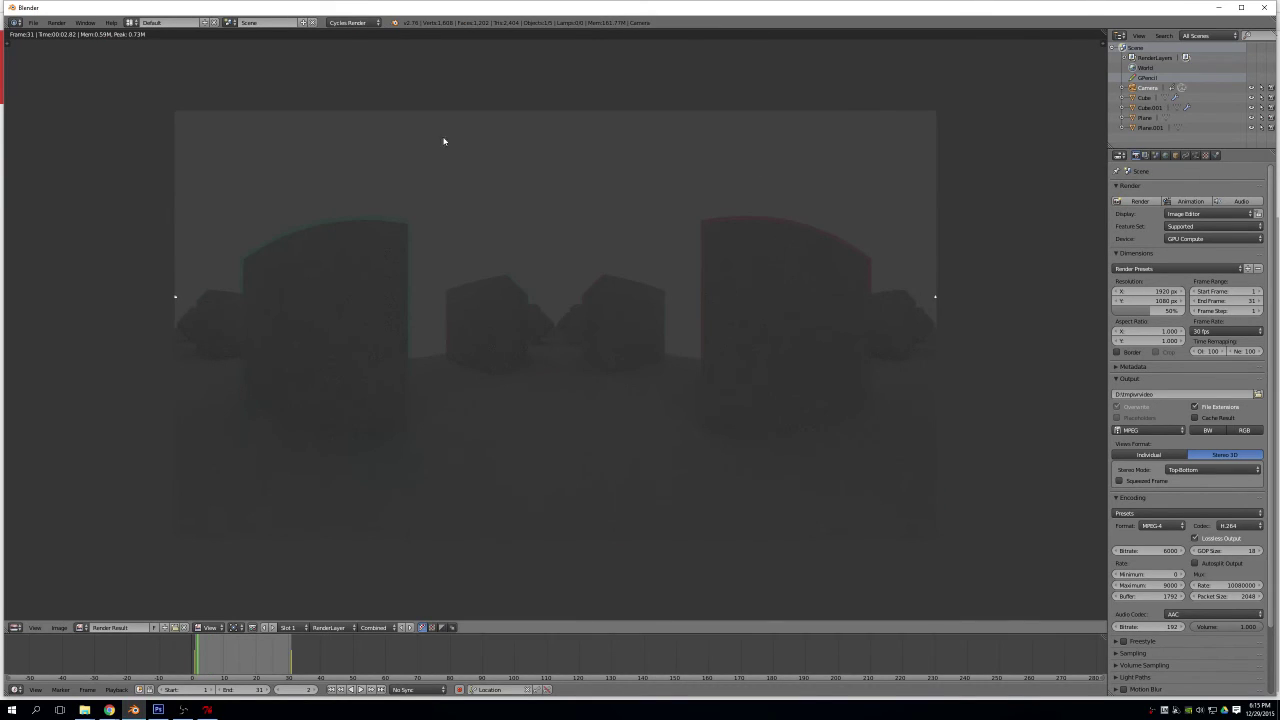
key(alt+Tab)
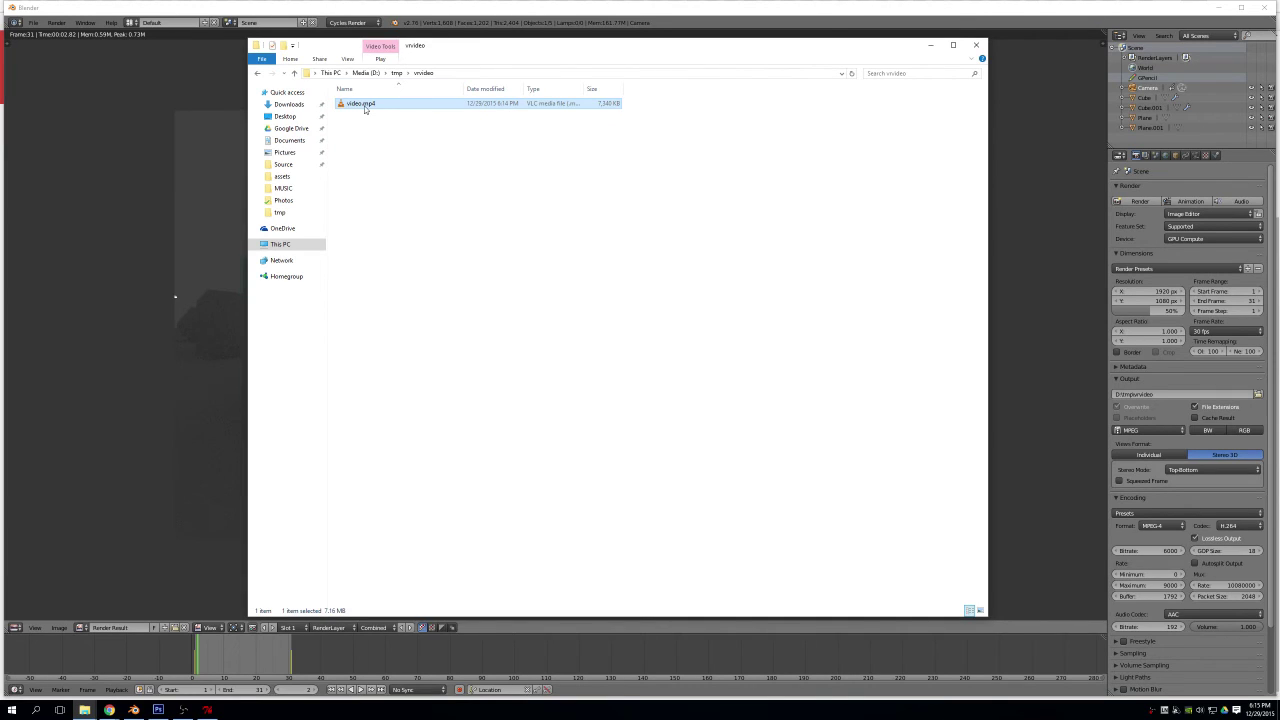
Bring up the Spherical Metadata tool and the YouTube 360 video help page
click(214, 708)
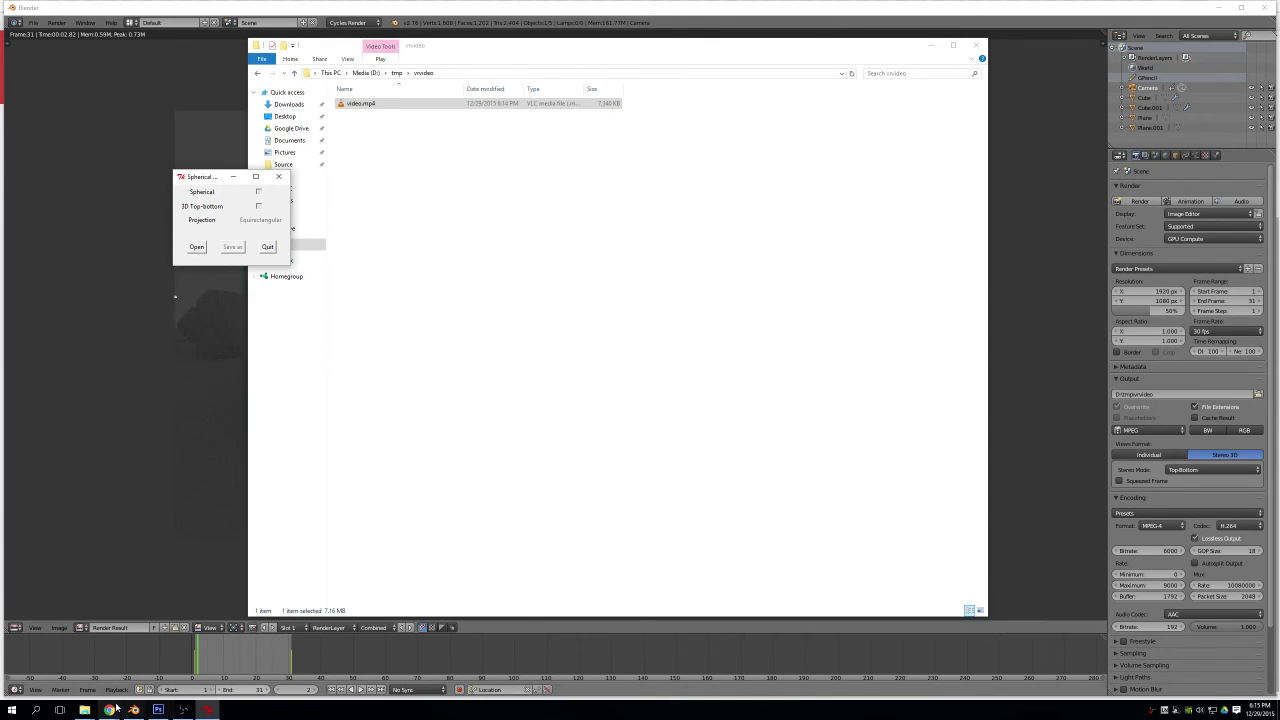
mouse_move(109, 709)
click(55, 660)
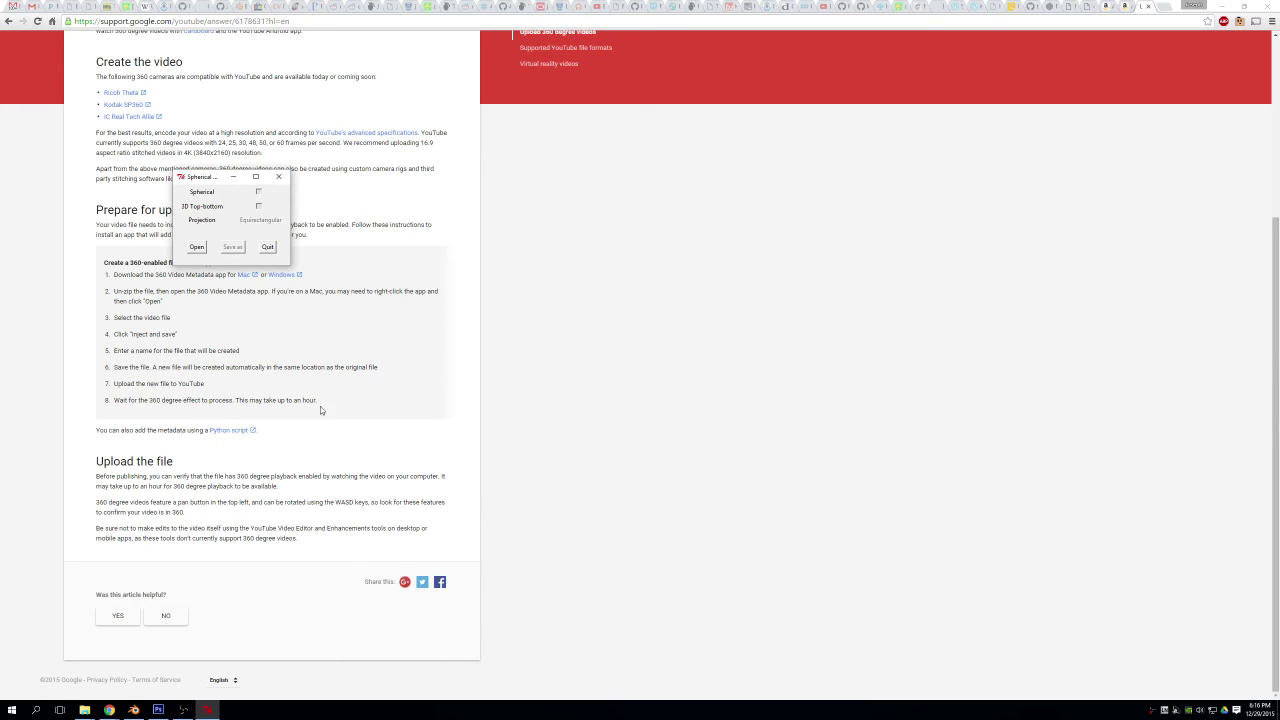
Load D:\tmp\vrvideo\video.mp4 into the metadata injector using the copied folder path
click(197, 246)
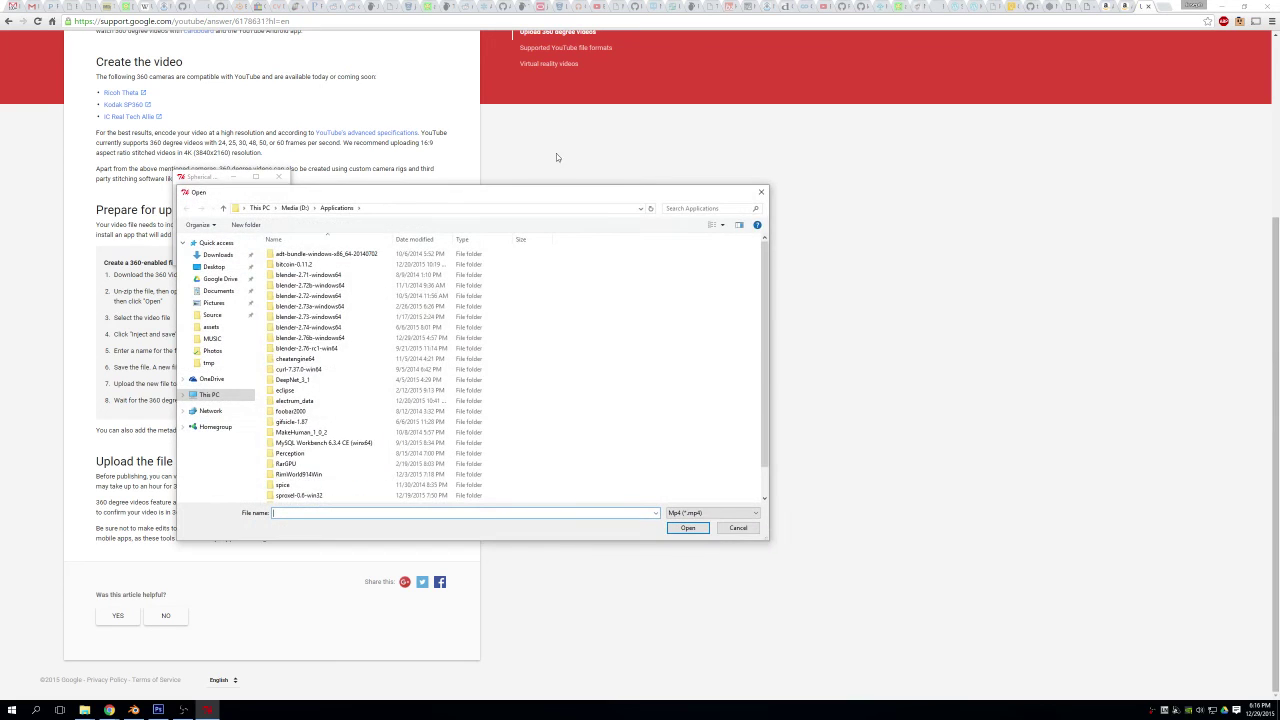
key(alt+Tab)
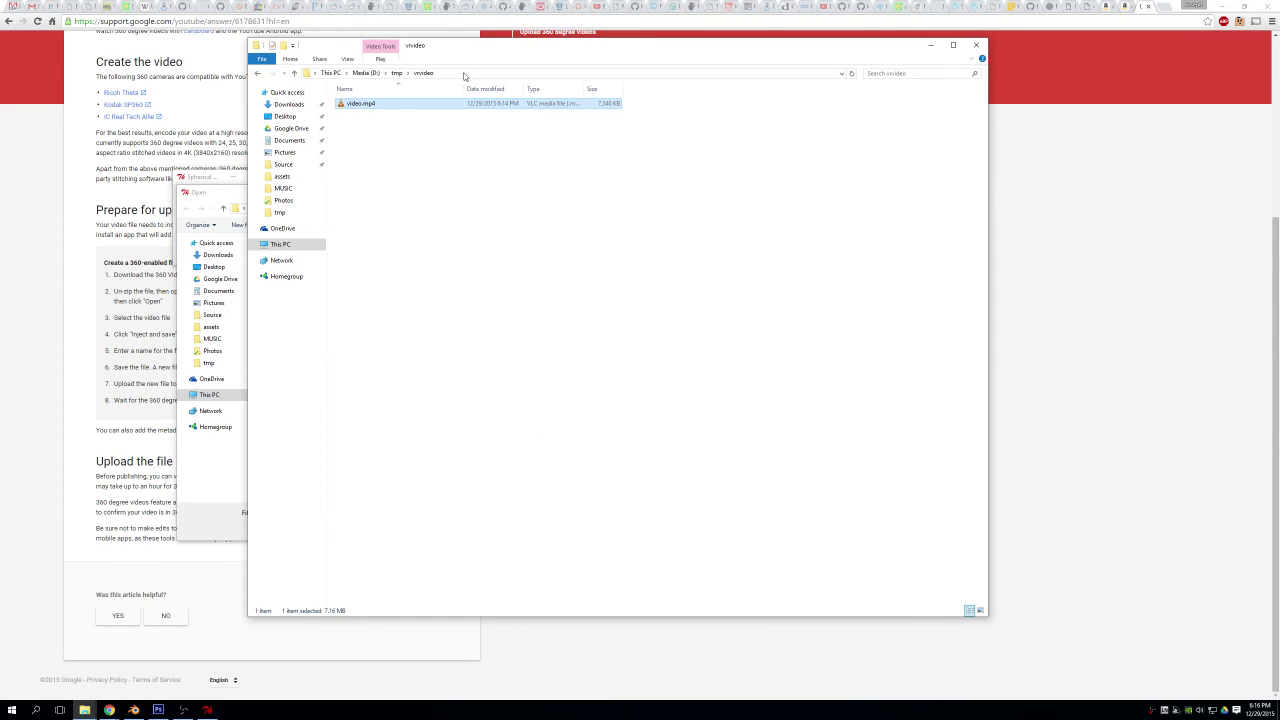
click(464, 73)
key(ctrl+c)
click(223, 457)
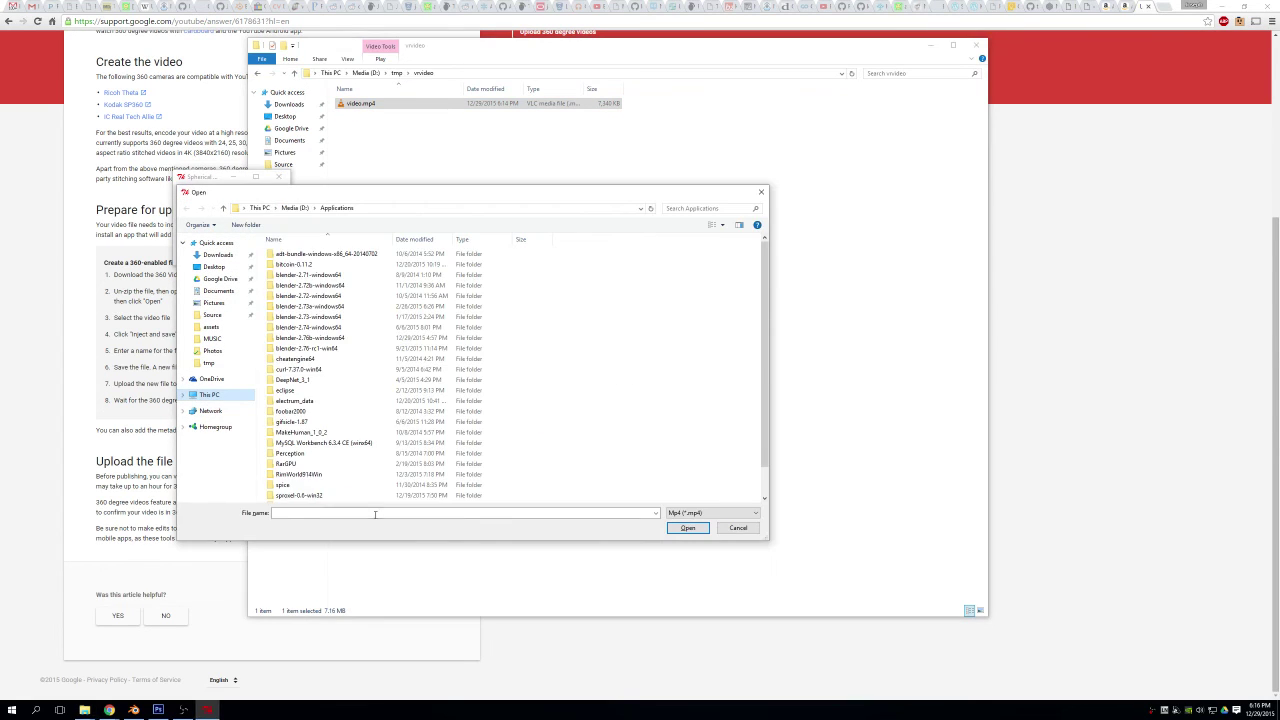
key(ctrl+v)
key(Return)
click(290, 262)
click(688, 528)
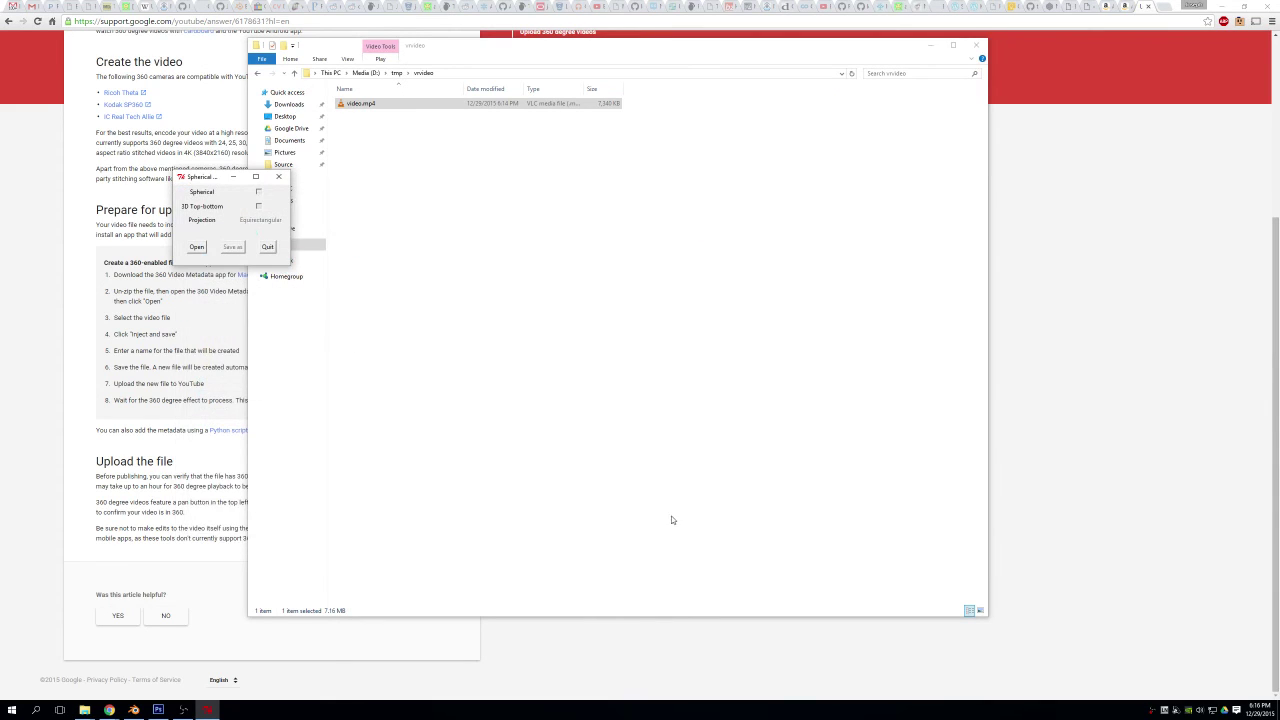
Mark the video as Spherical and save the injected copy as video_injected.mp4
click(259, 192)
click(232, 247)
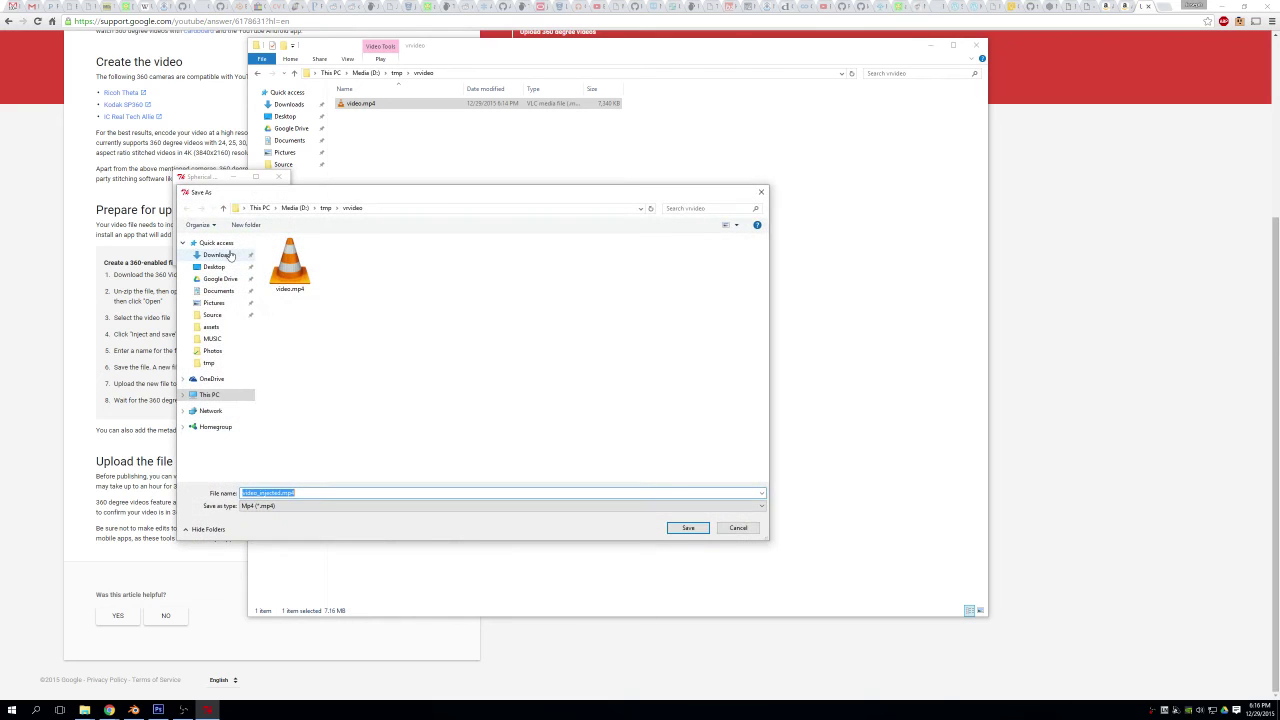
click(687, 528)
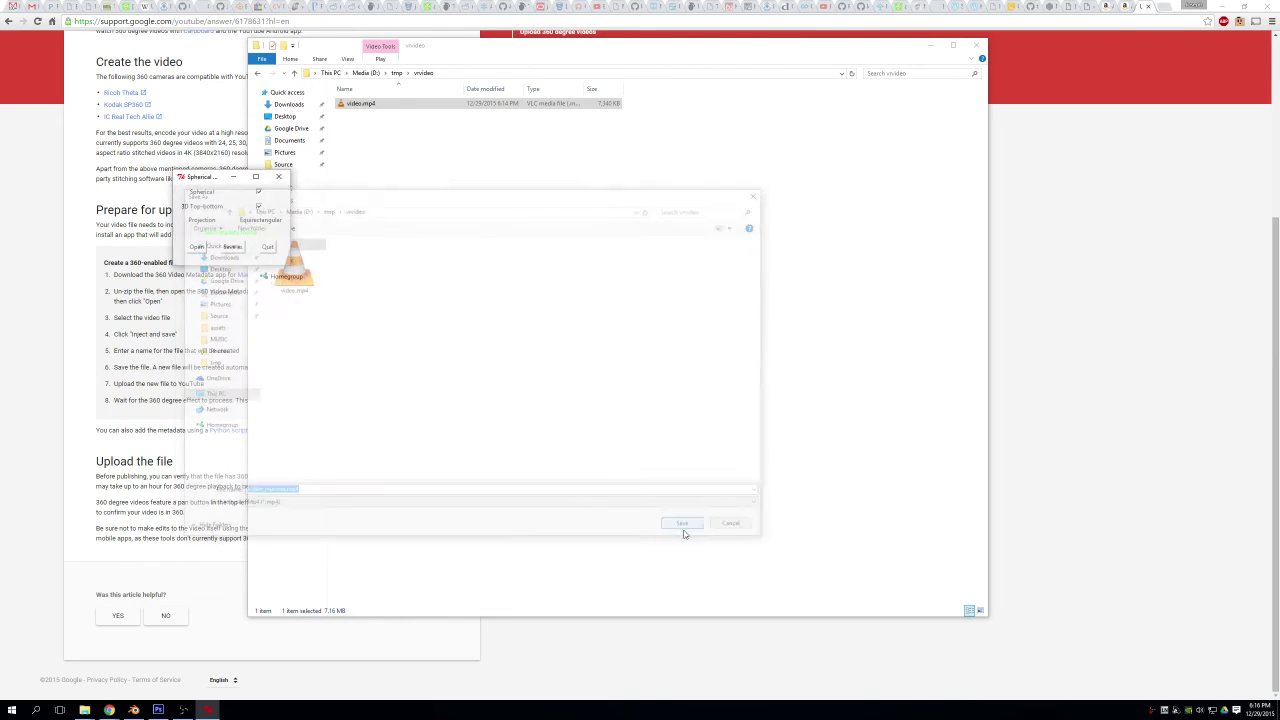
Open YouTube's video upload page in a new browser tab
click(1134, 294)
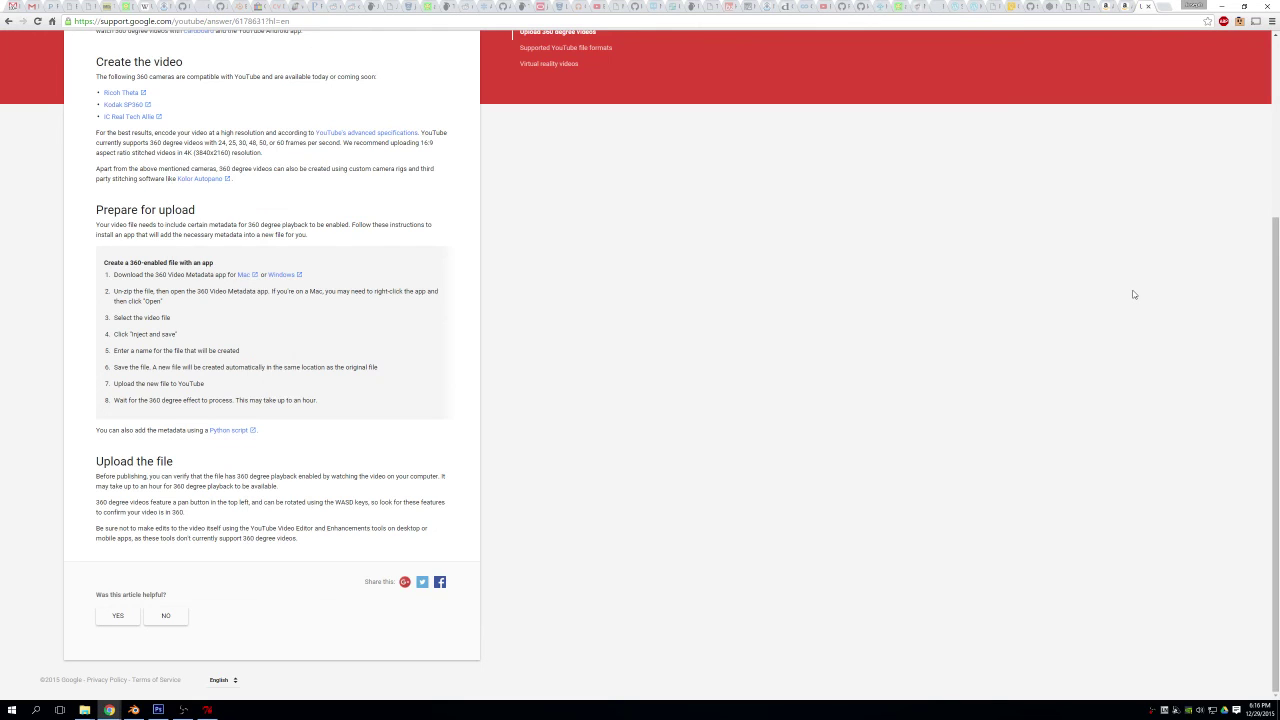
key(ctrl+t)
text(youtube.com)
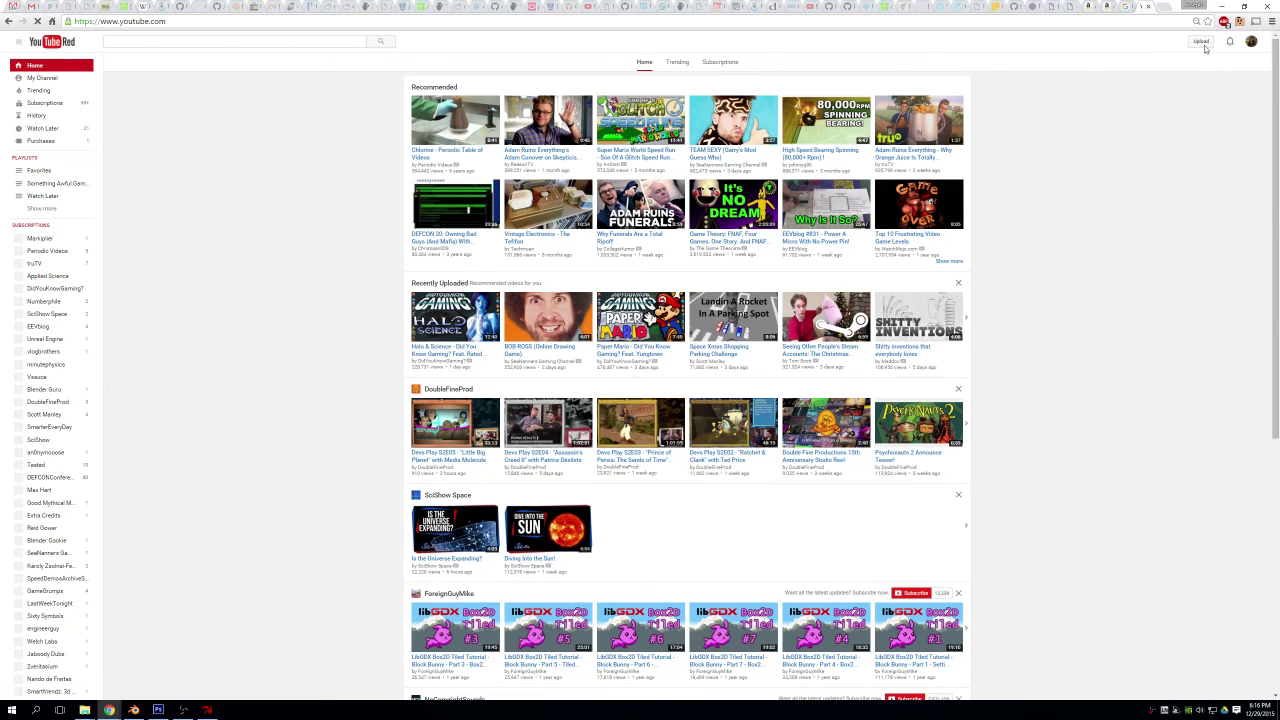
click(1203, 44)
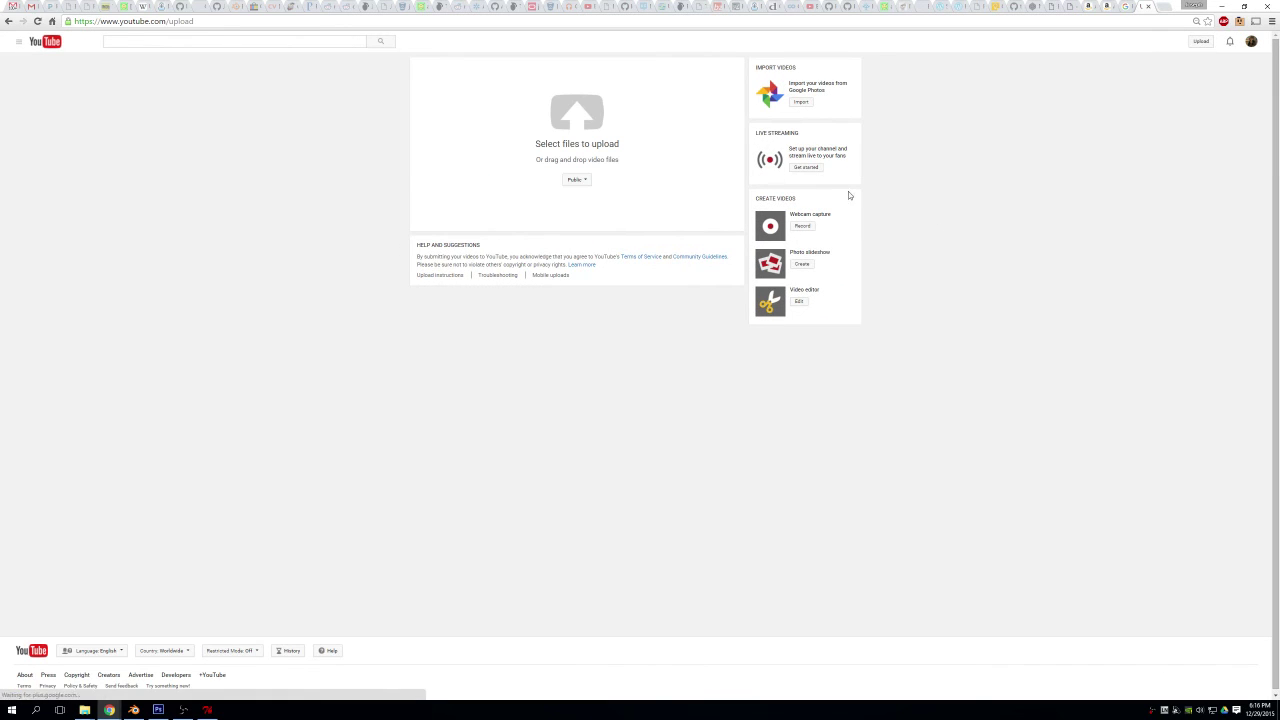
Drag video_injected.mp4 from the vrvideo folder onto YouTube's upload area
key(alt+Tab)
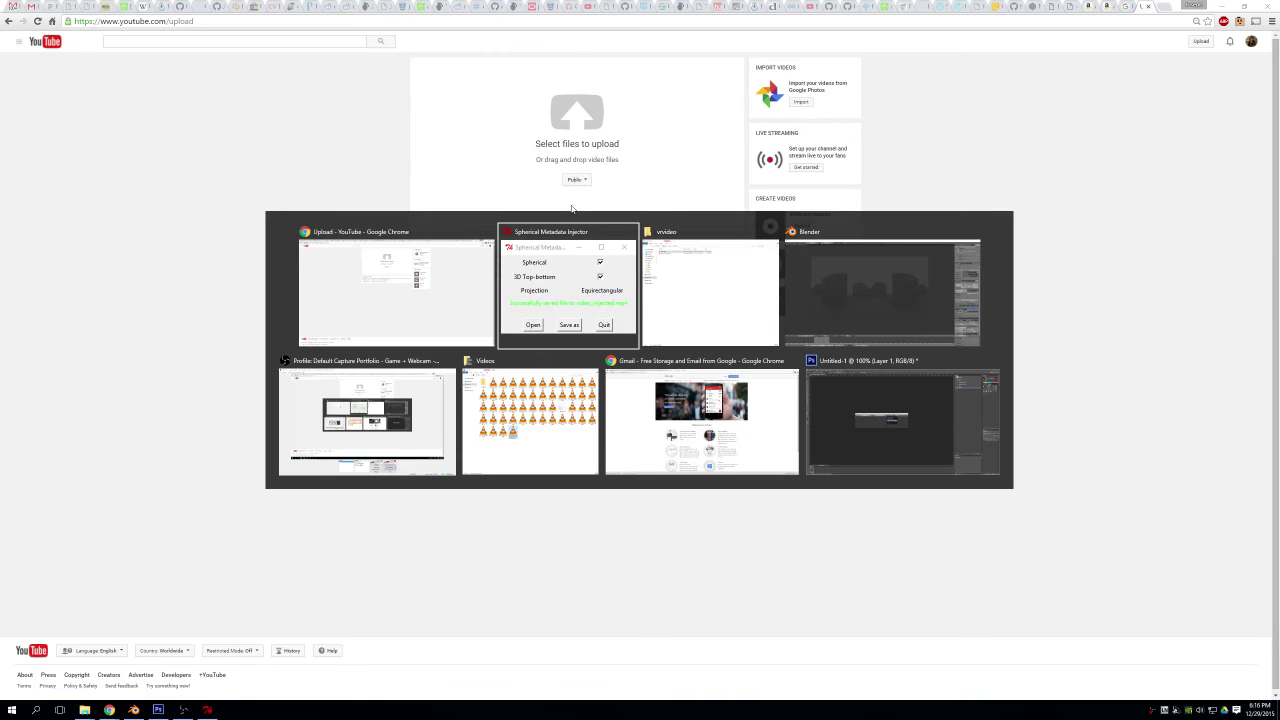
drag(540, 46, 357, 148)
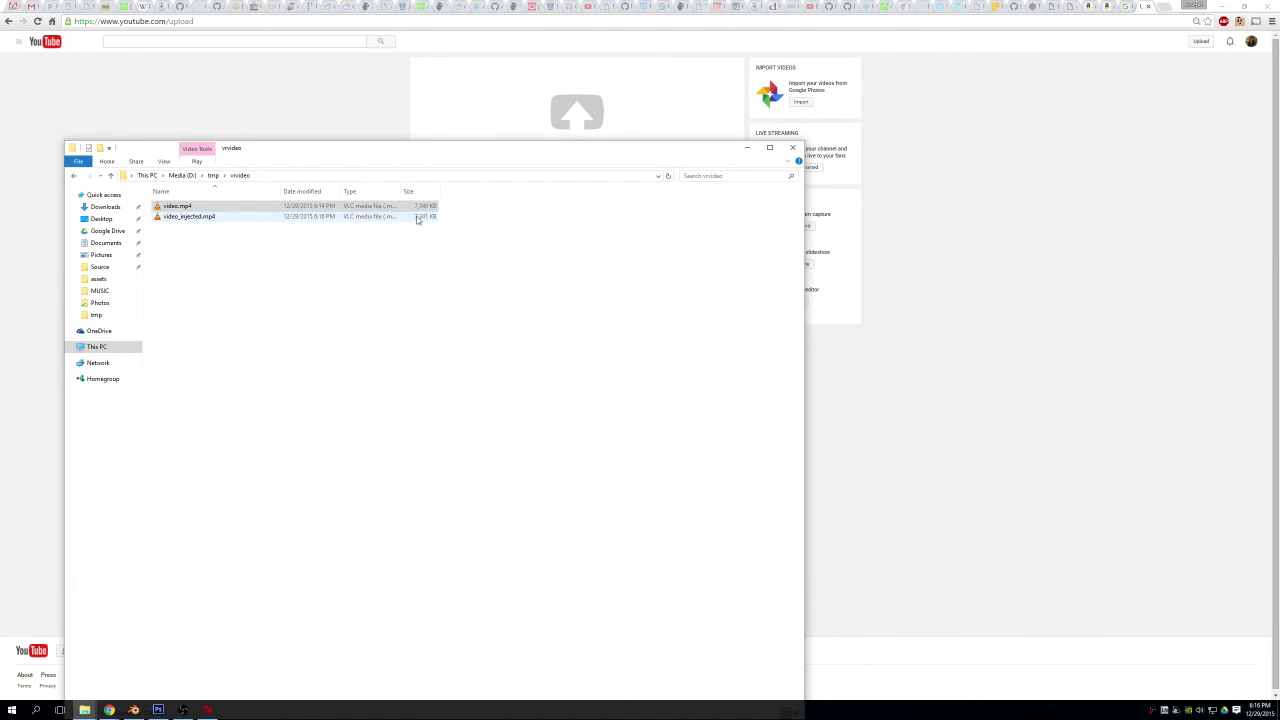
drag(185, 218, 610, 112)
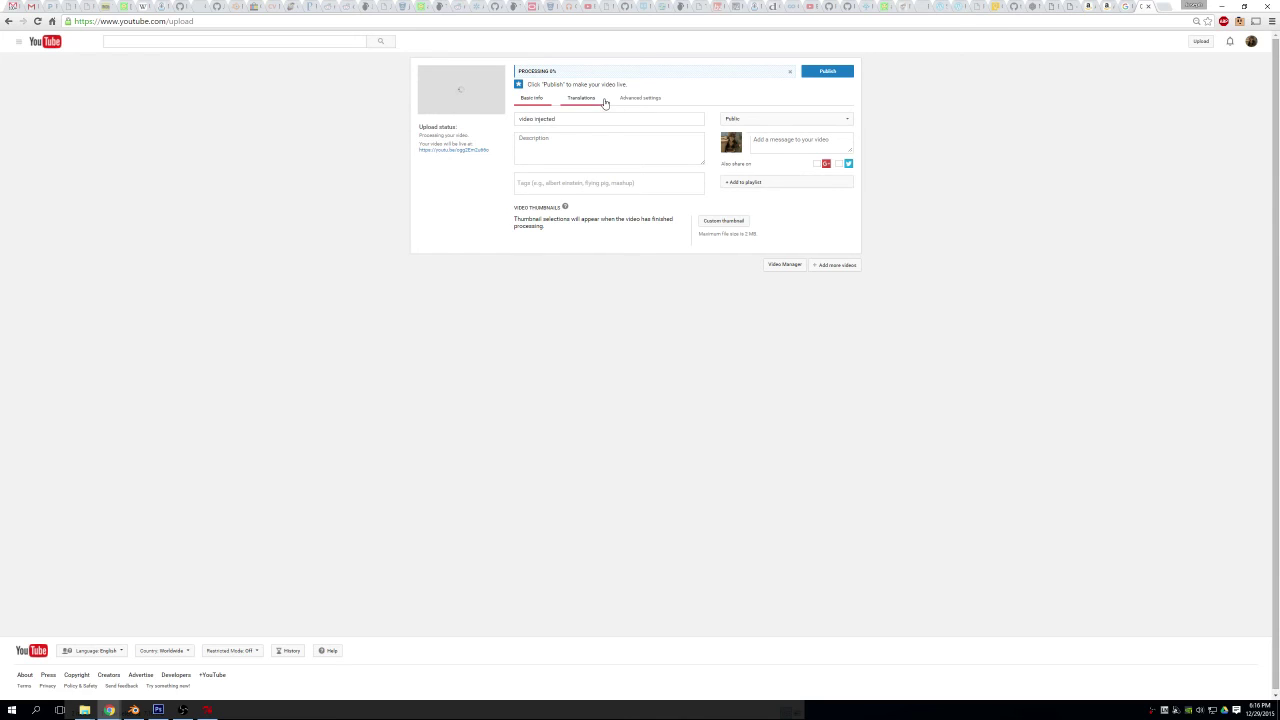
In Advanced settings, mark the video as 3D with side-by-side format
click(641, 99)
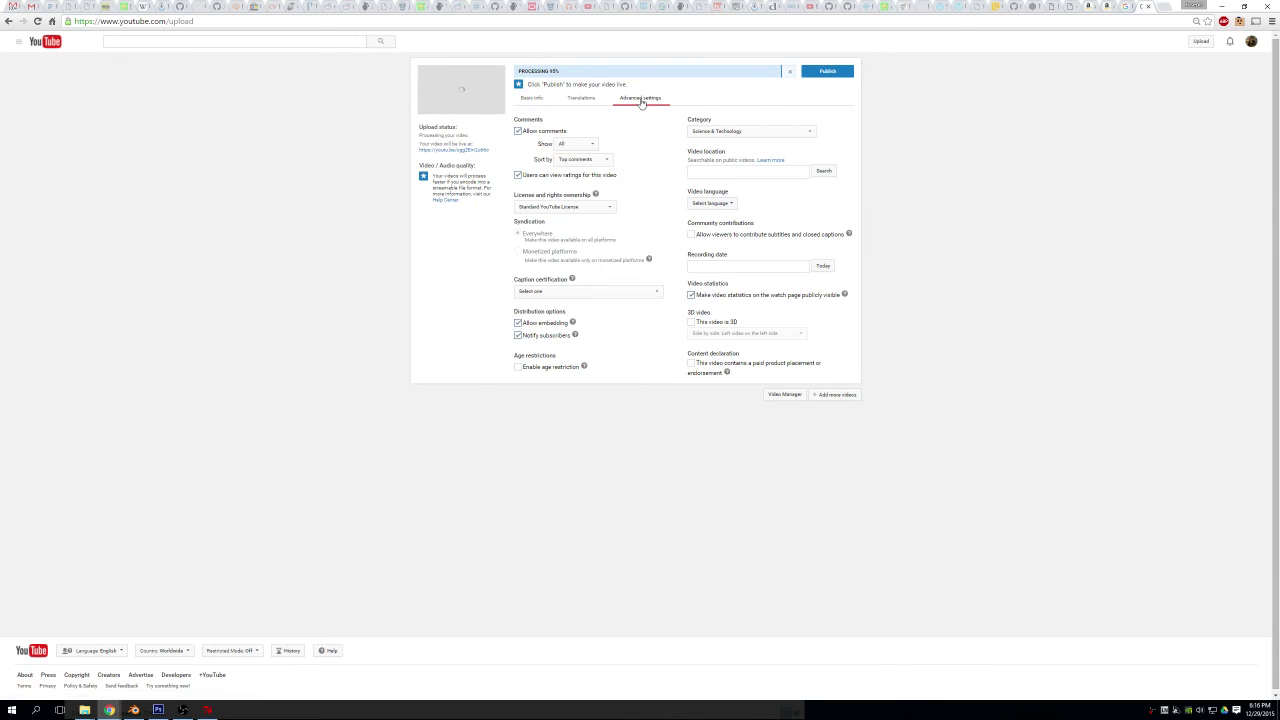
click(690, 323)
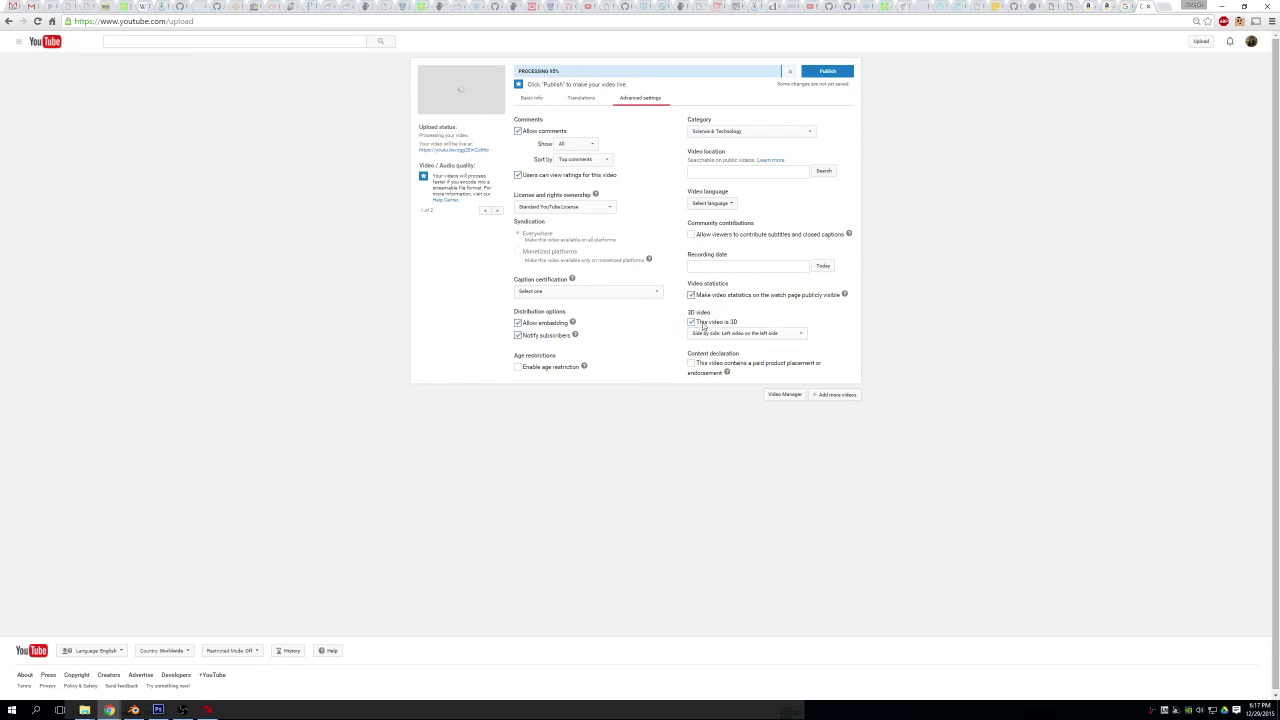
click(796, 334)
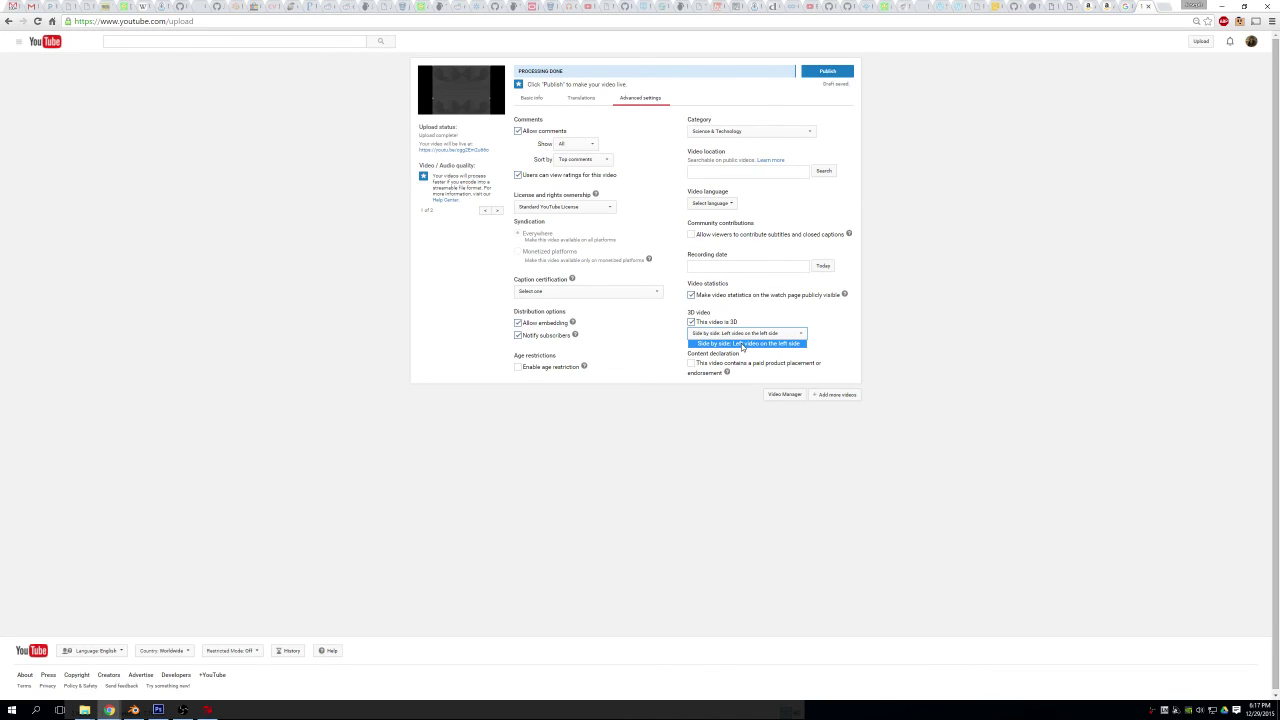
click(742, 343)
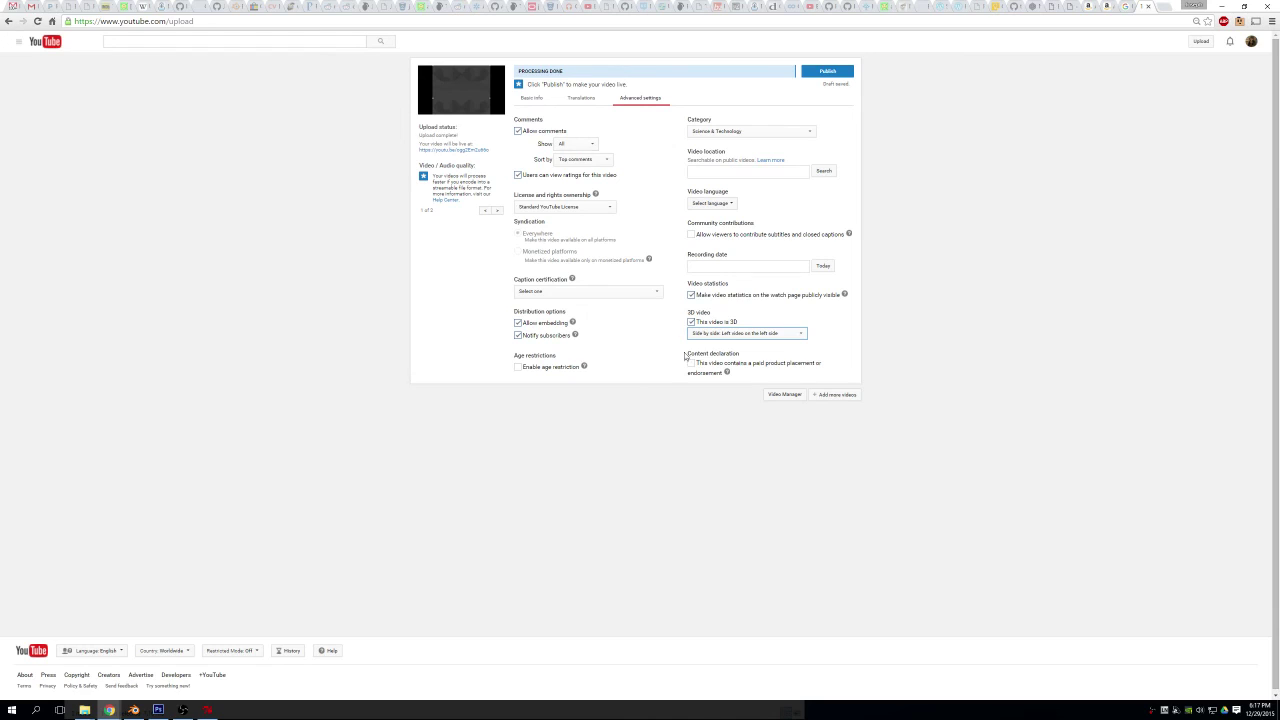
click(726, 333)
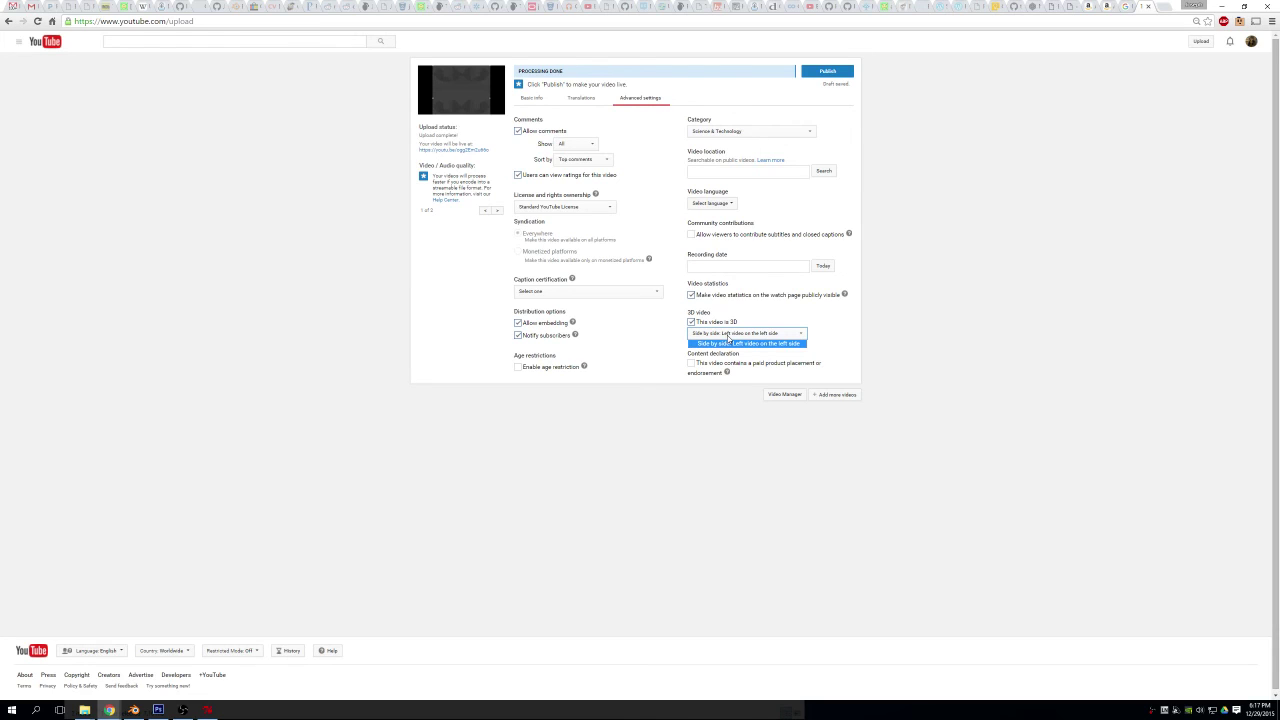
click(735, 341)
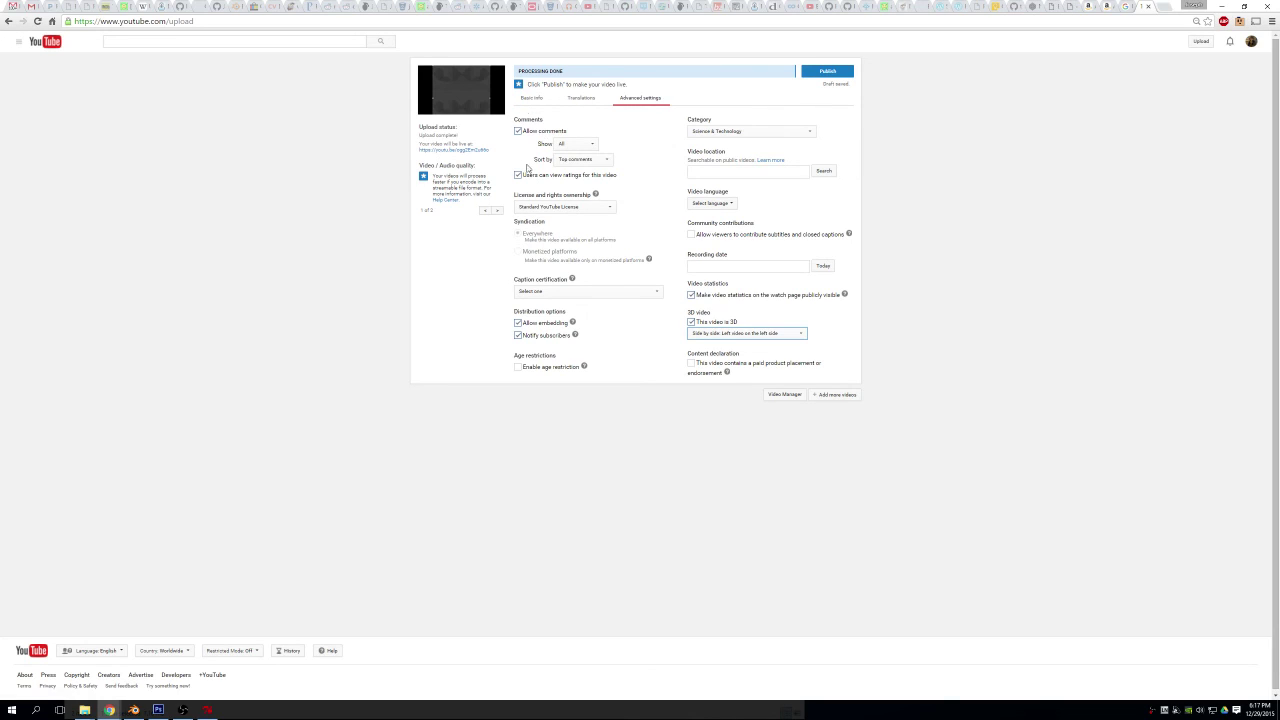
Set the video's privacy to Private and finish the upload
click(531, 99)
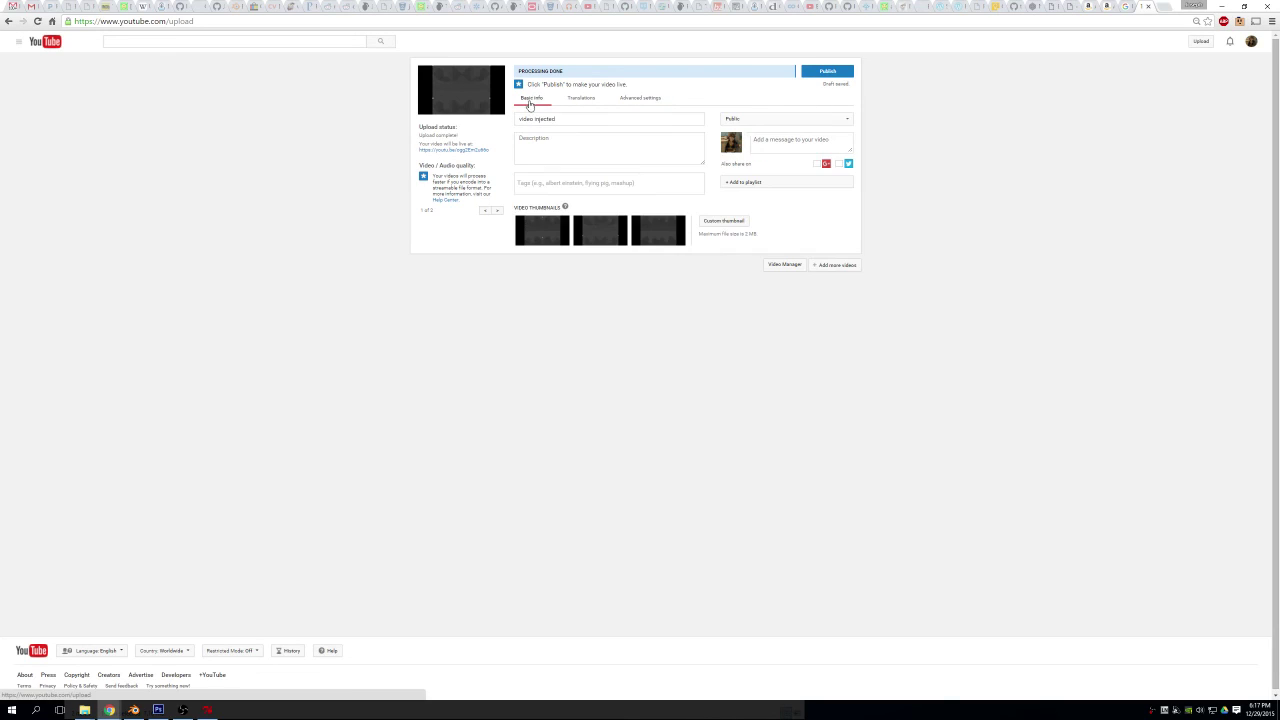
click(763, 119)
click(751, 146)
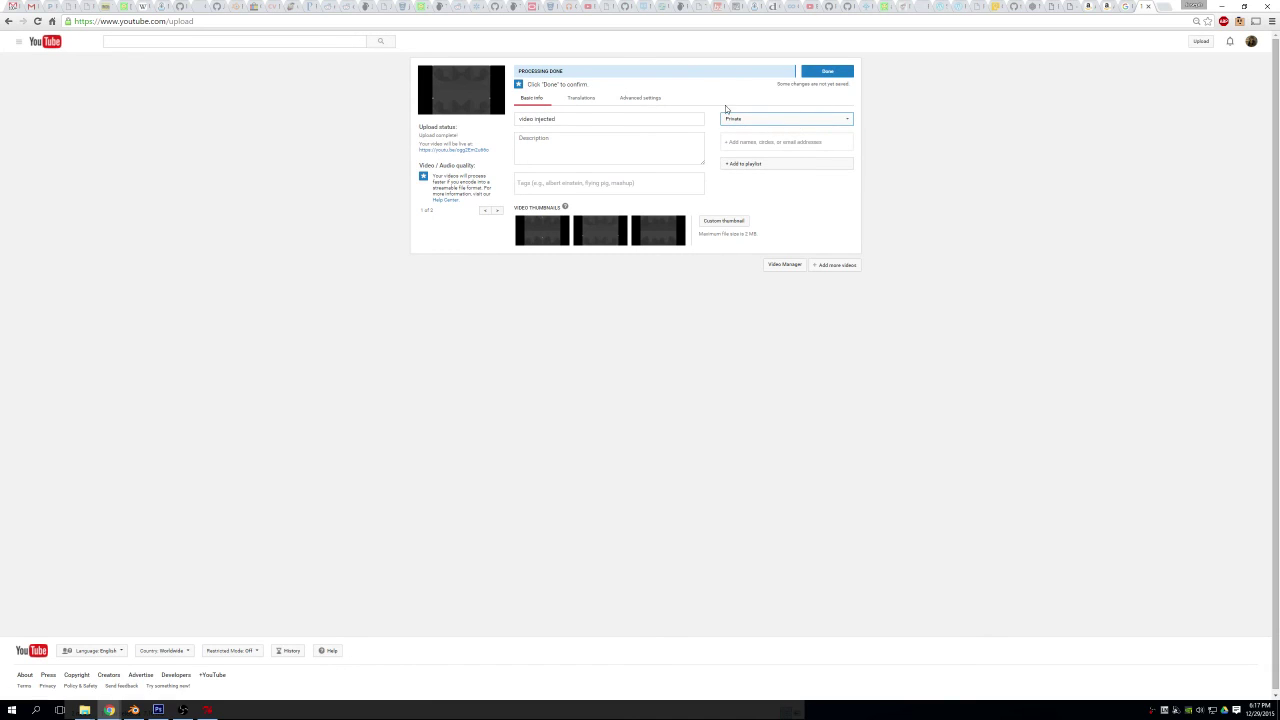
click(826, 72)
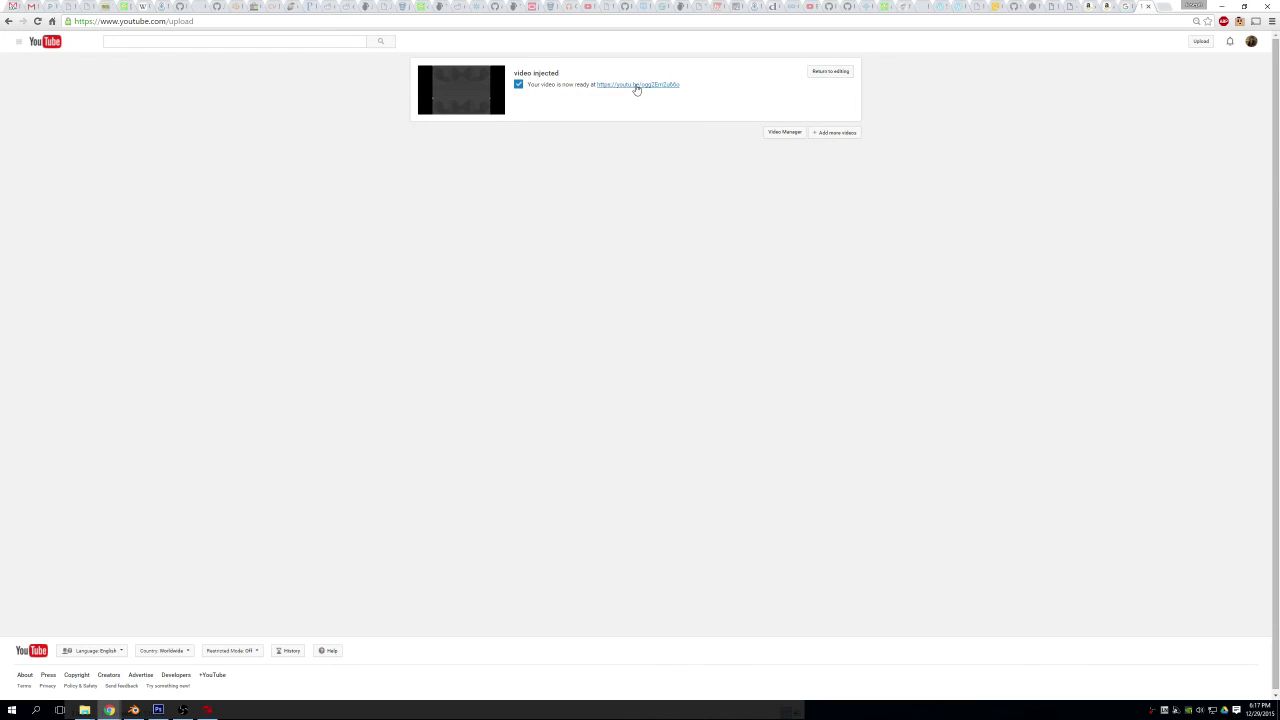
Edit the uploaded video's 3D format to Top to Bottom: Left on top and save
click(636, 87)
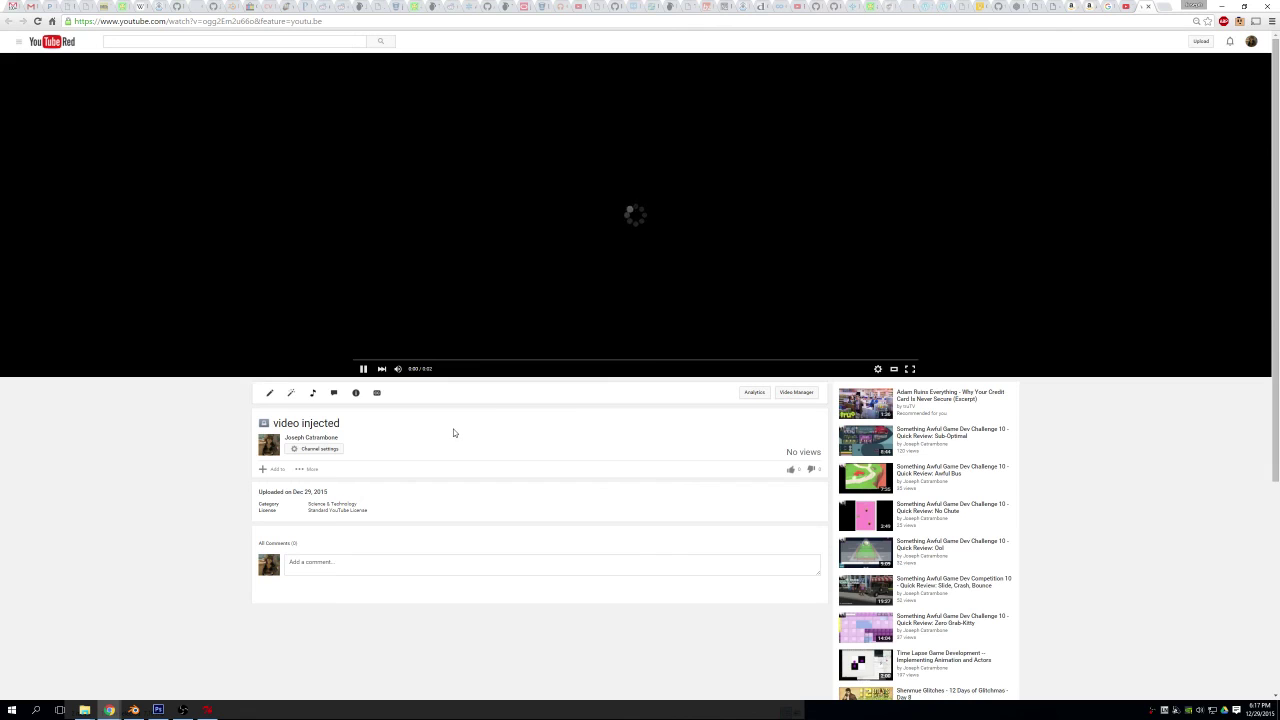
click(271, 395)
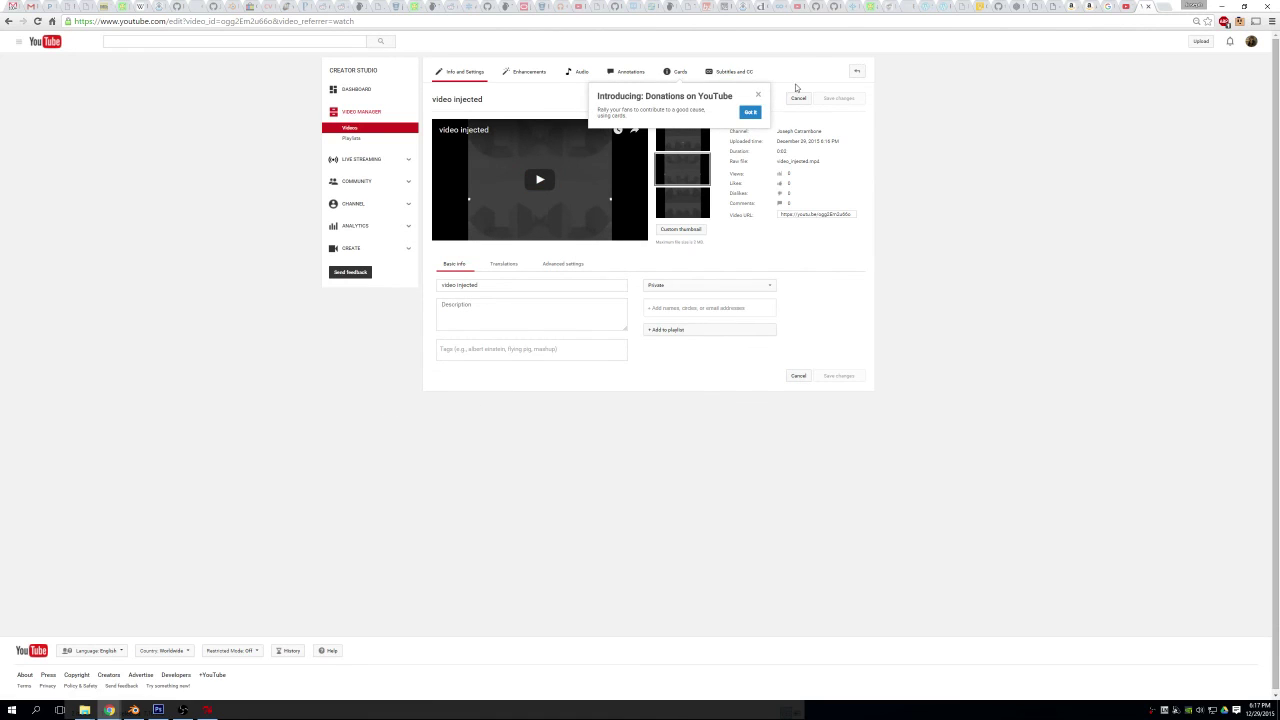
click(758, 96)
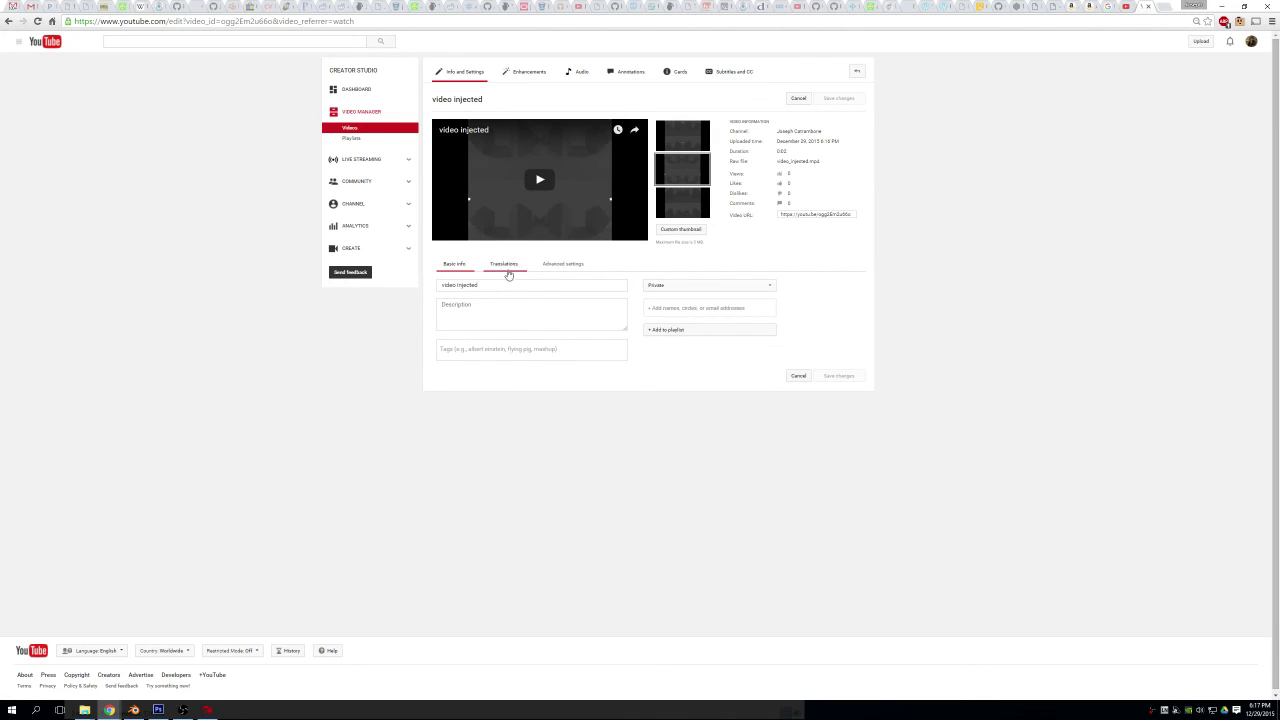
click(557, 268)
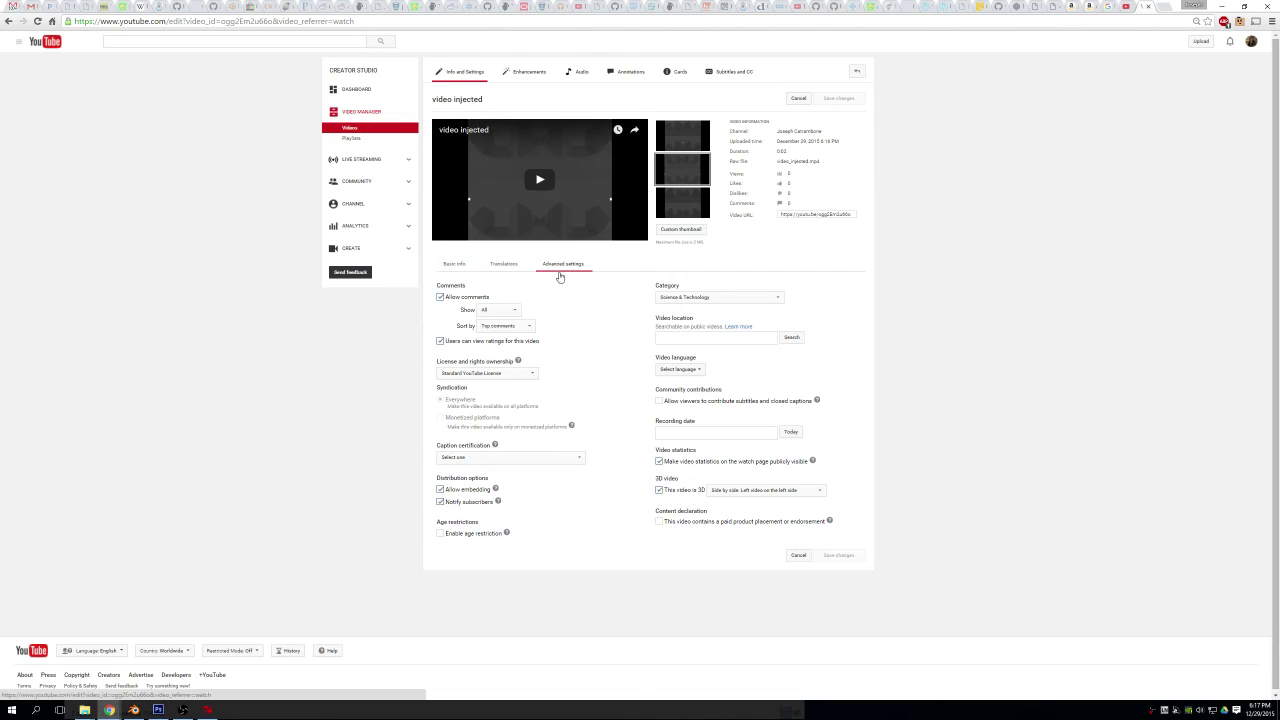
click(778, 491)
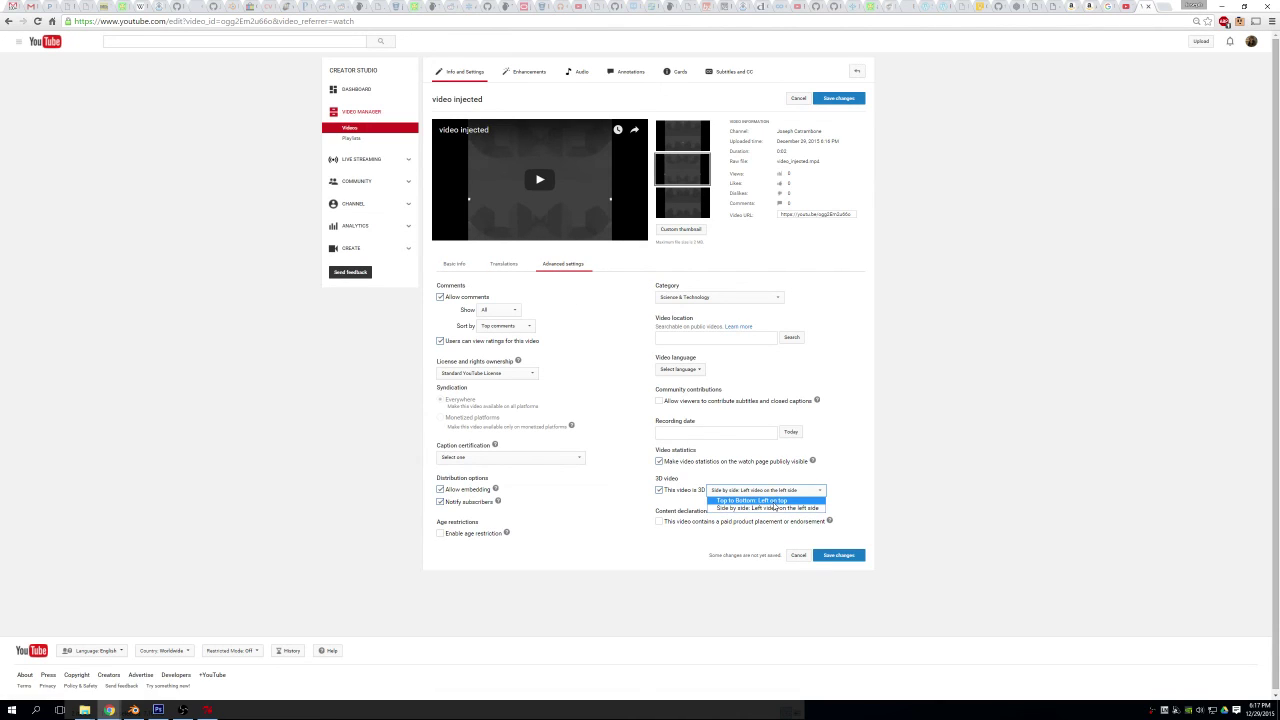
click(774, 503)
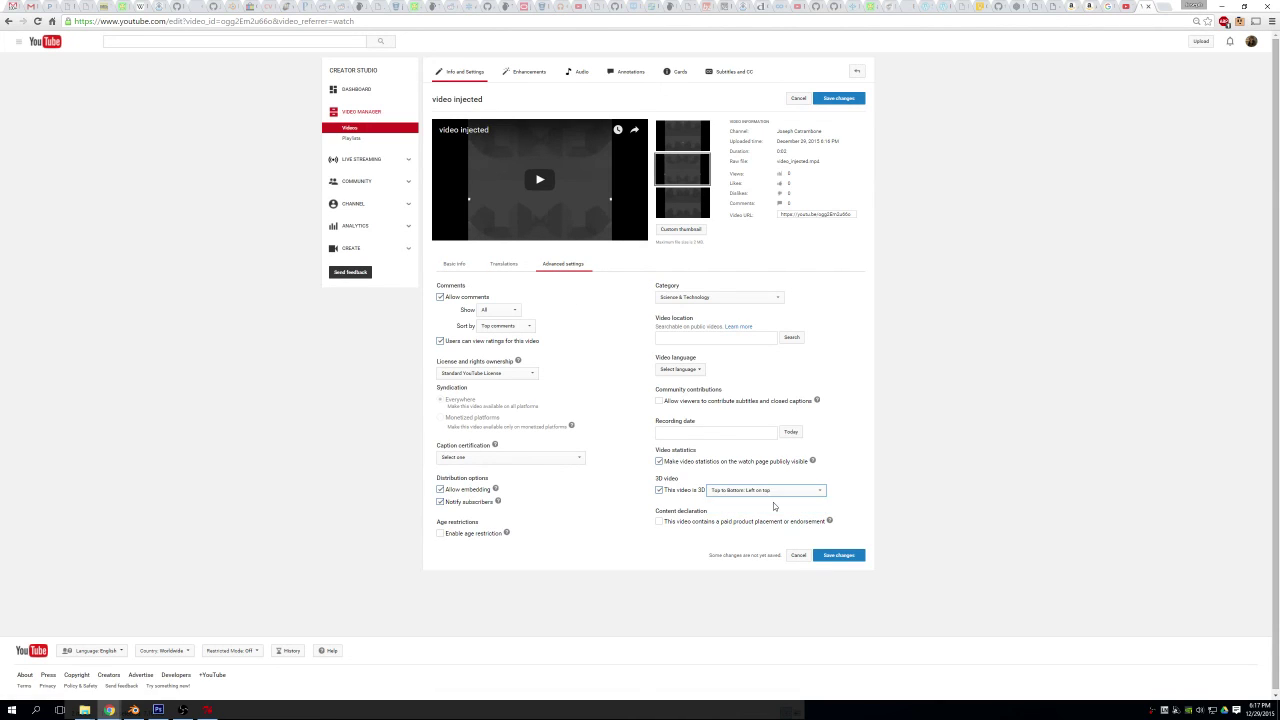
click(846, 555)
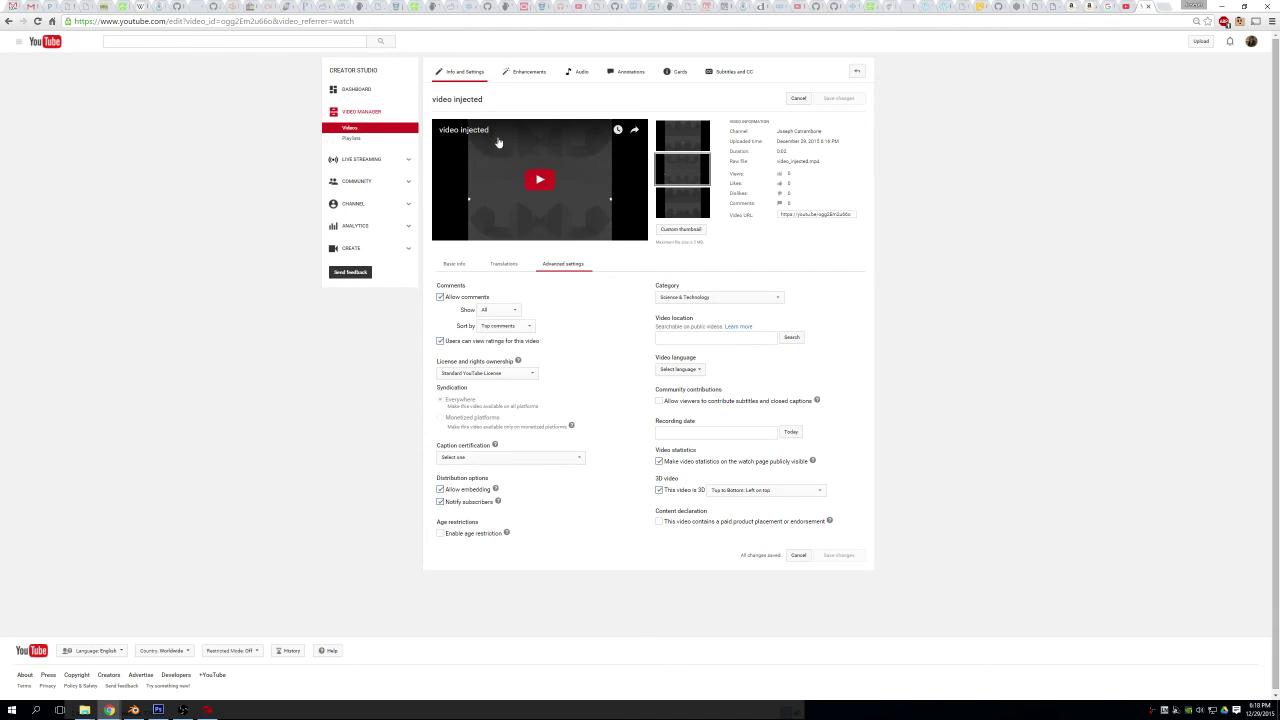
Replay the 'video injected' clip on its watch page at 0.25 playback speed
click(455, 72)
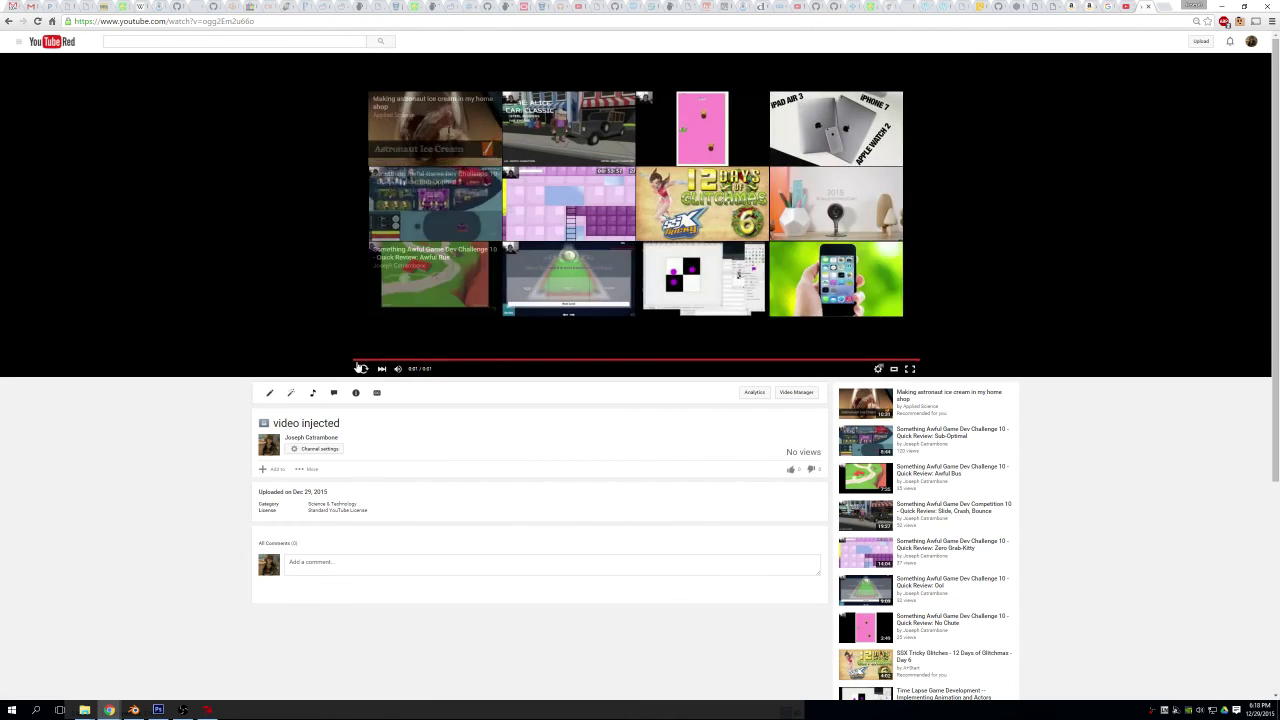
click(880, 368)
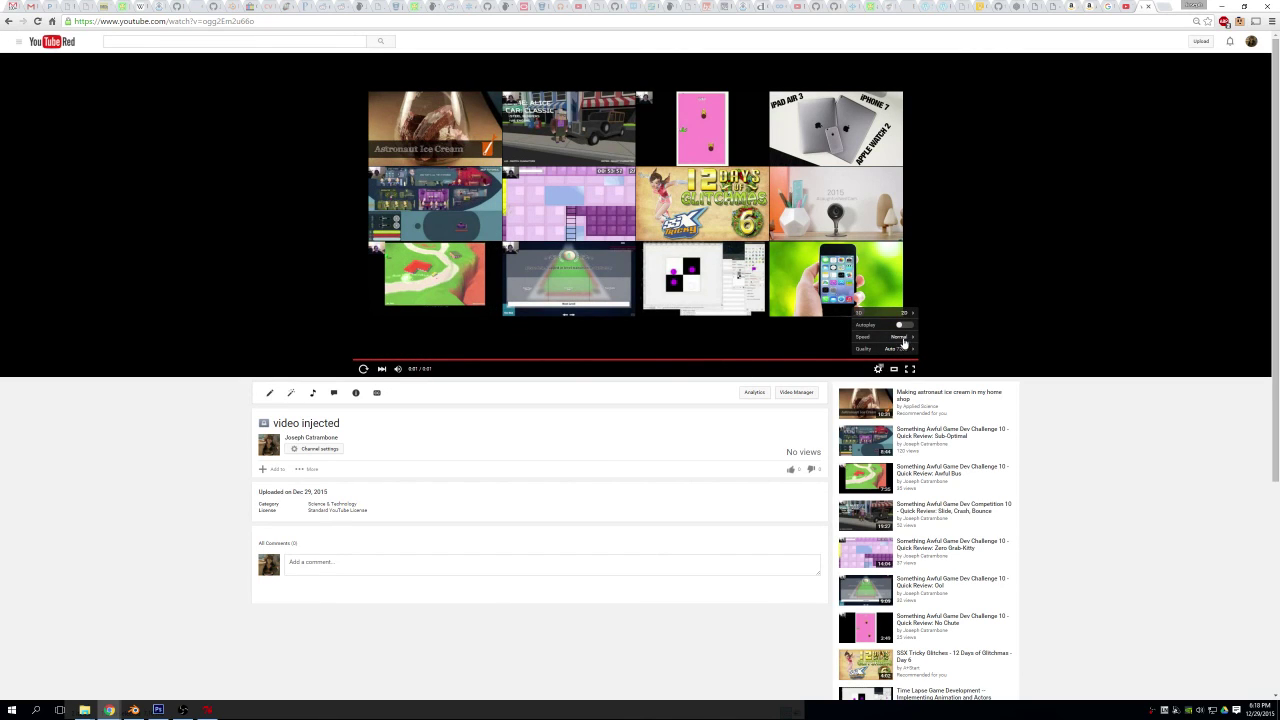
click(900, 337)
click(899, 291)
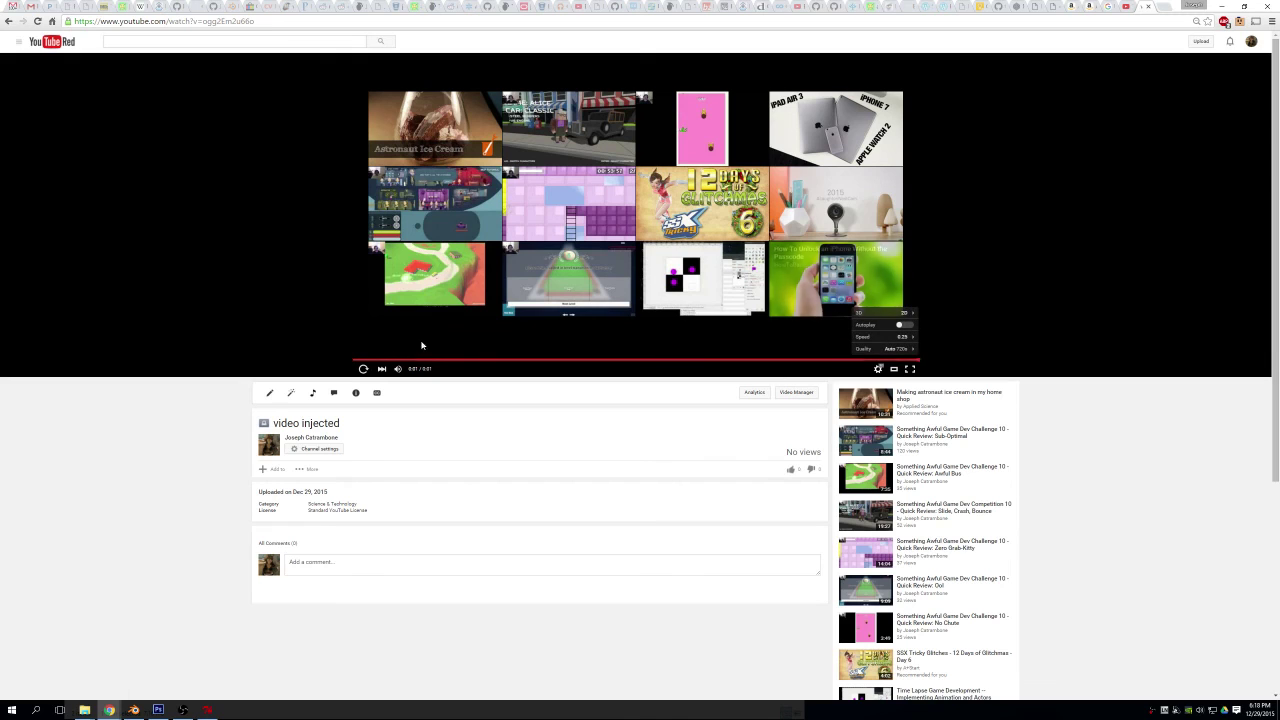
click(364, 369)
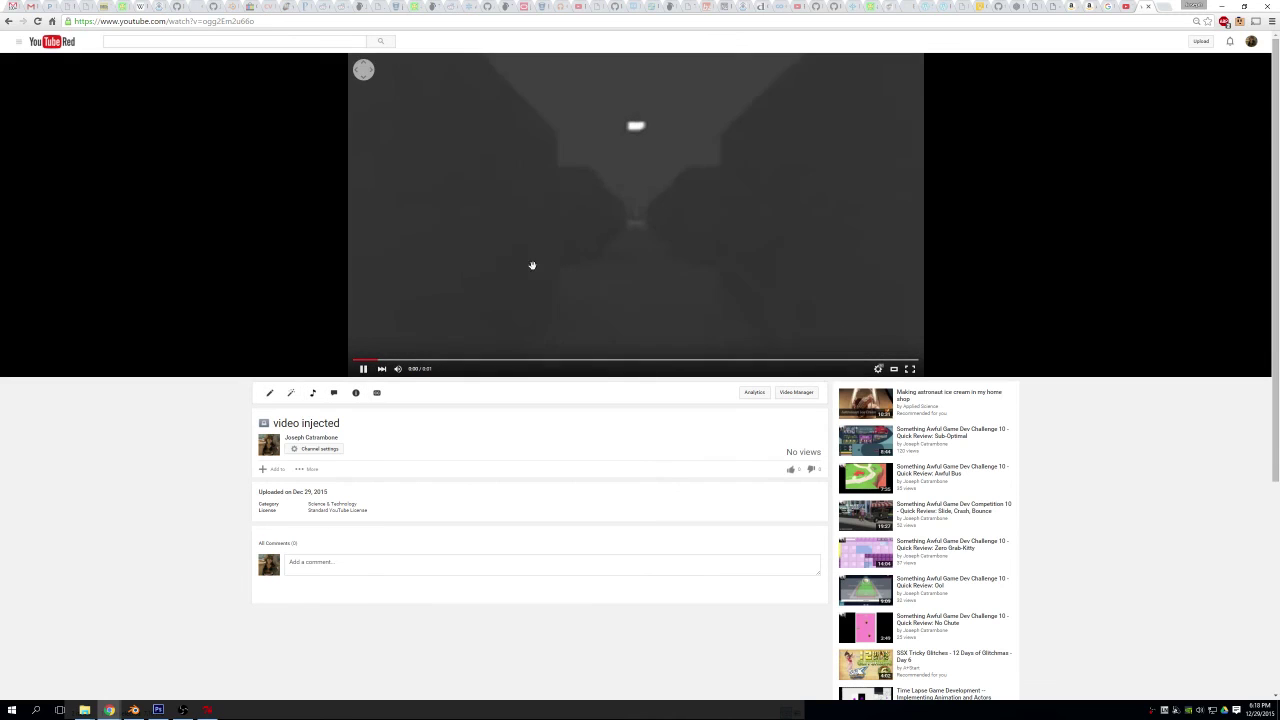